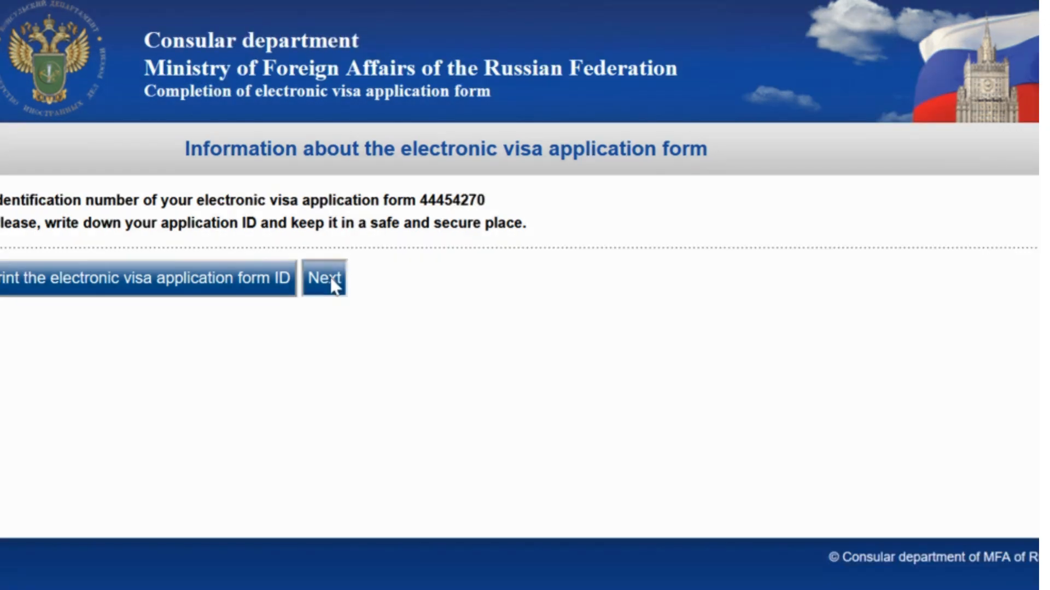
Continue from the application ID page to the visa details section.
left_click(335, 286)
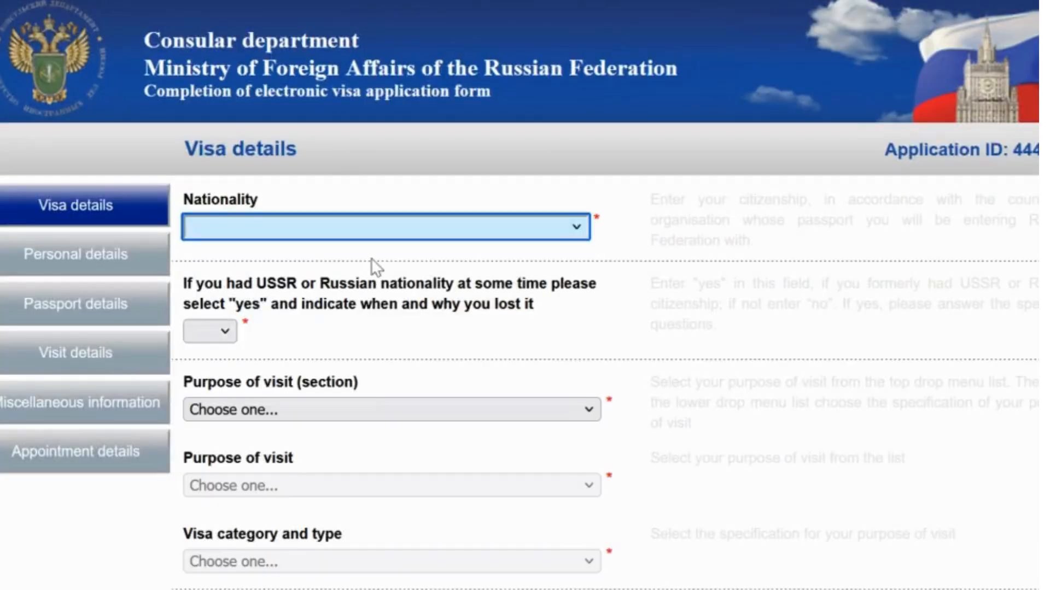
left_click(351, 235)
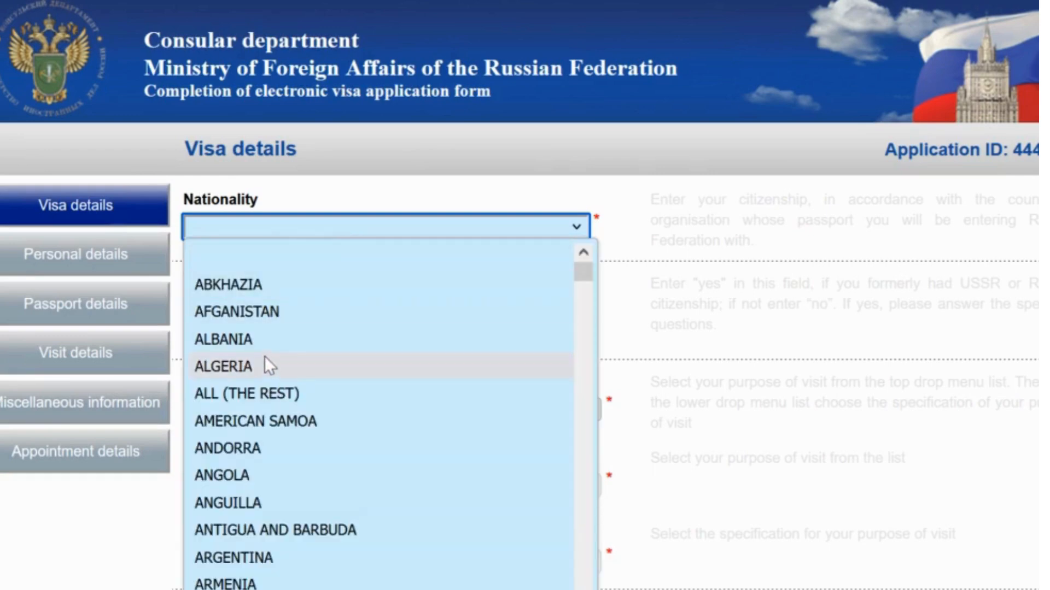
key("c")
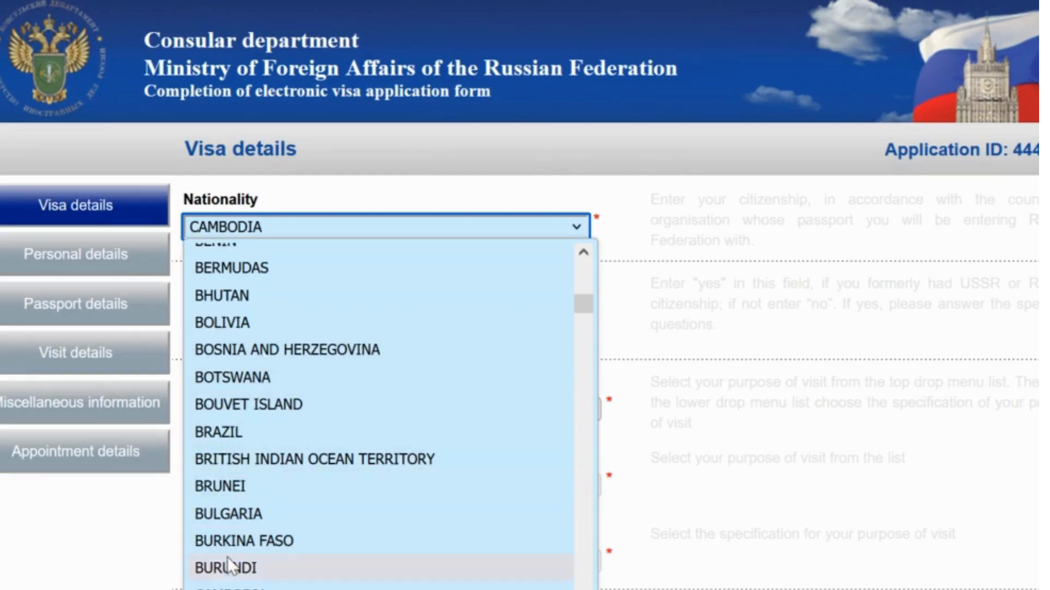
scroll(229, 558, "down", 2)
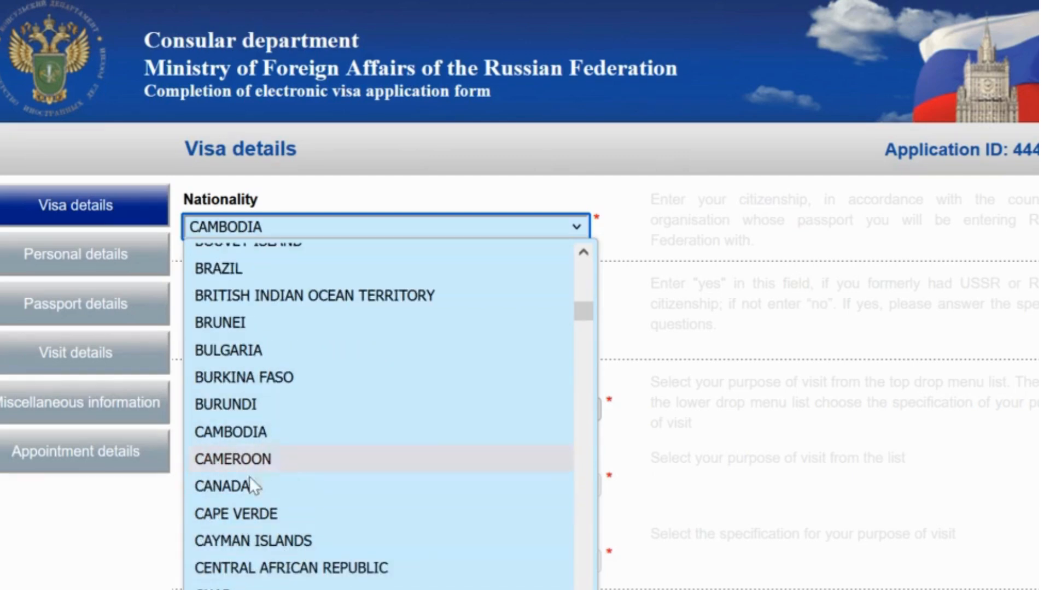
left_click(234, 487)
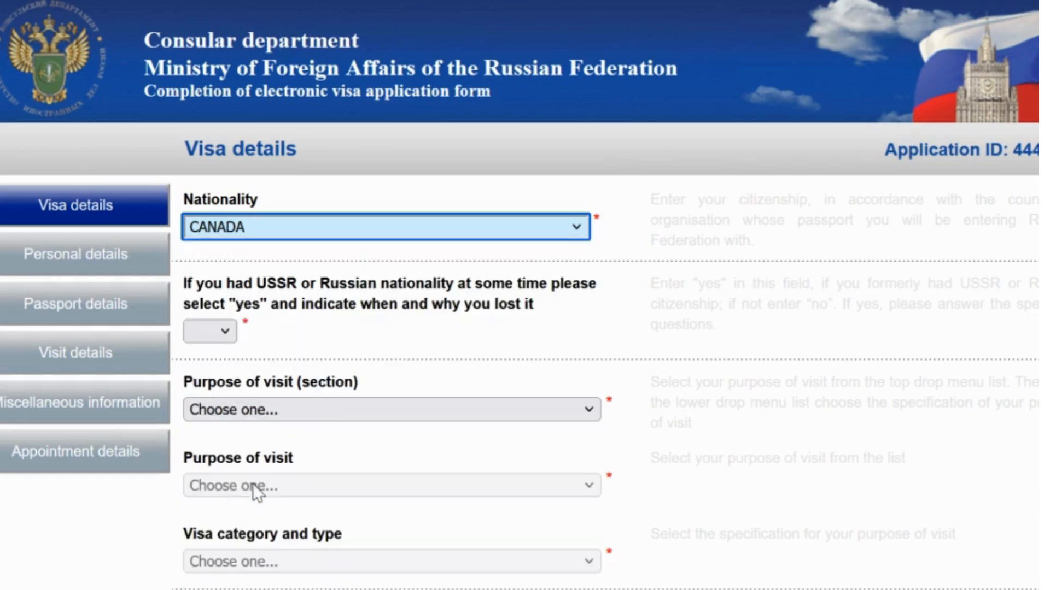
left_click(224, 335)
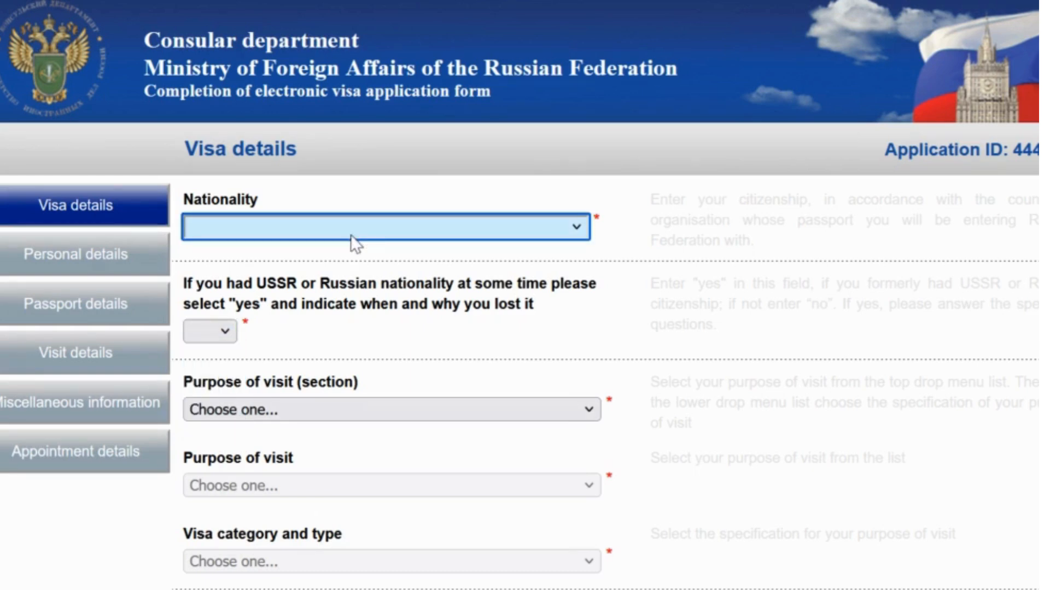
Select CANADA as the nationality and answer no to having previously held USSR or Russian nationality.
left_click(350, 235)
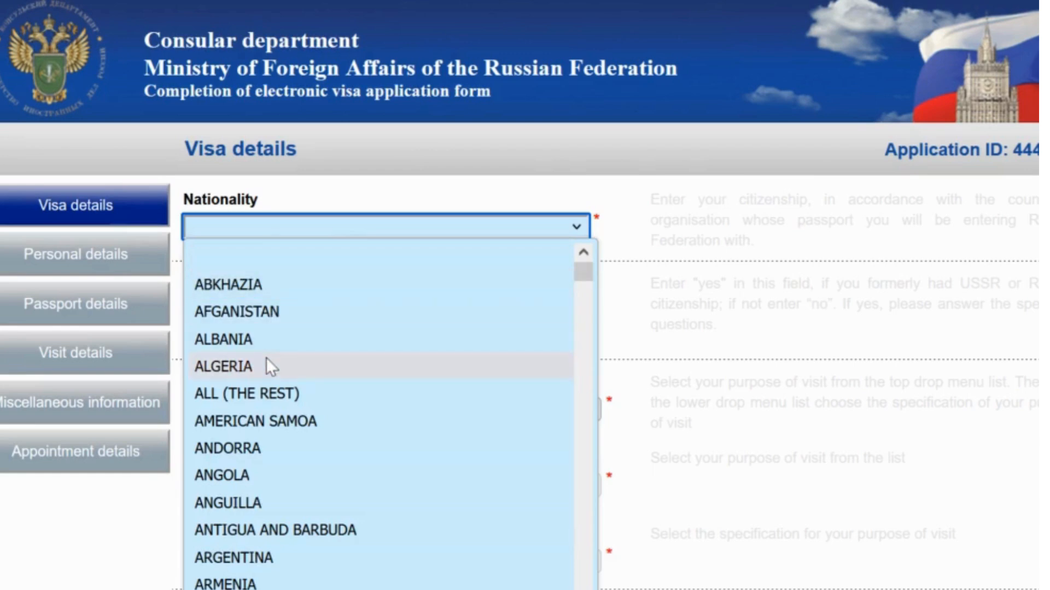
key("c")
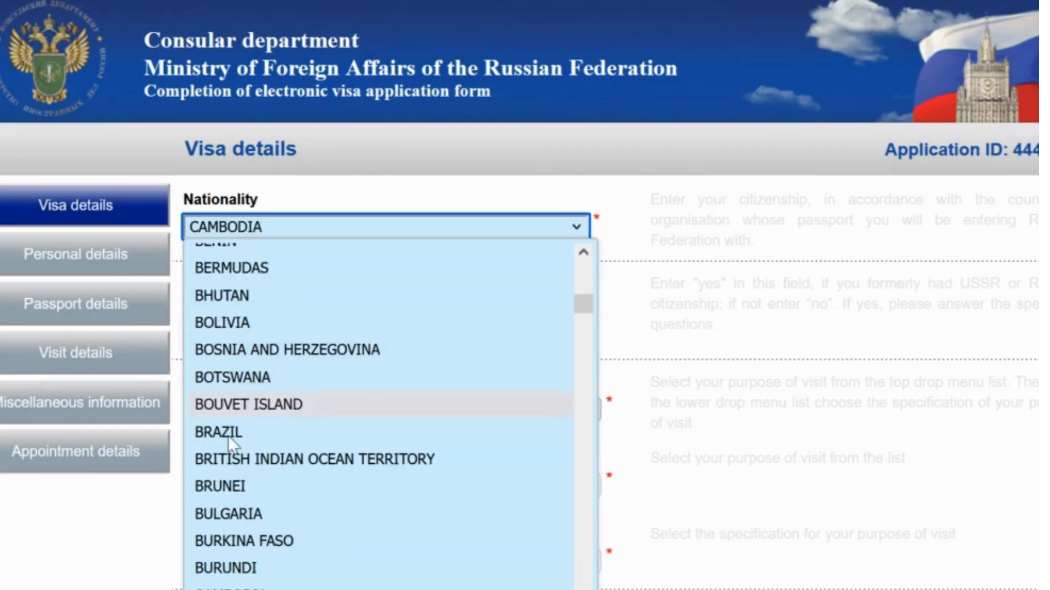
scroll(227, 557, "down", 2)
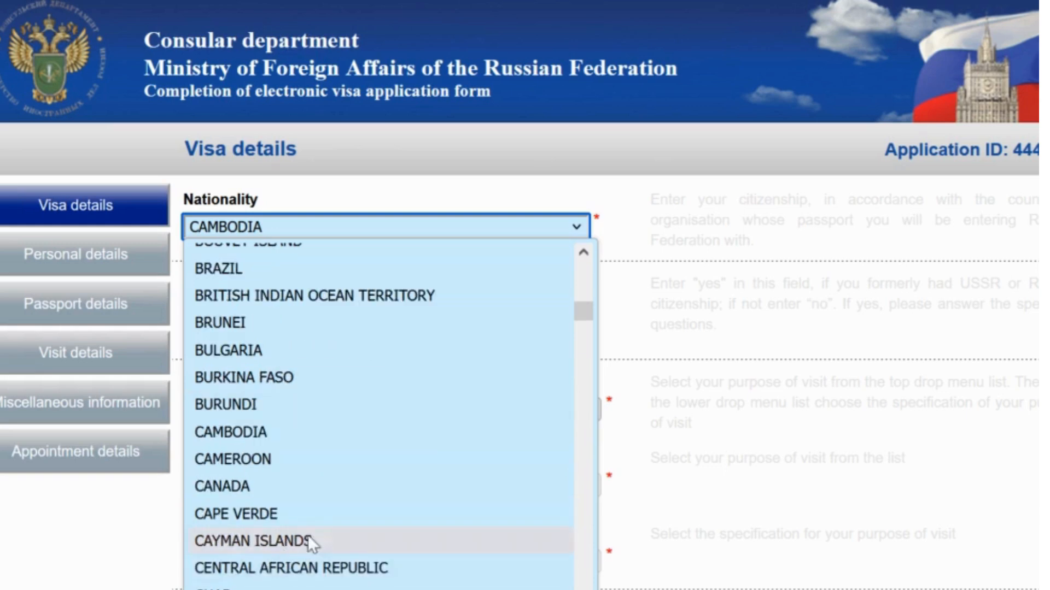
left_click(235, 487)
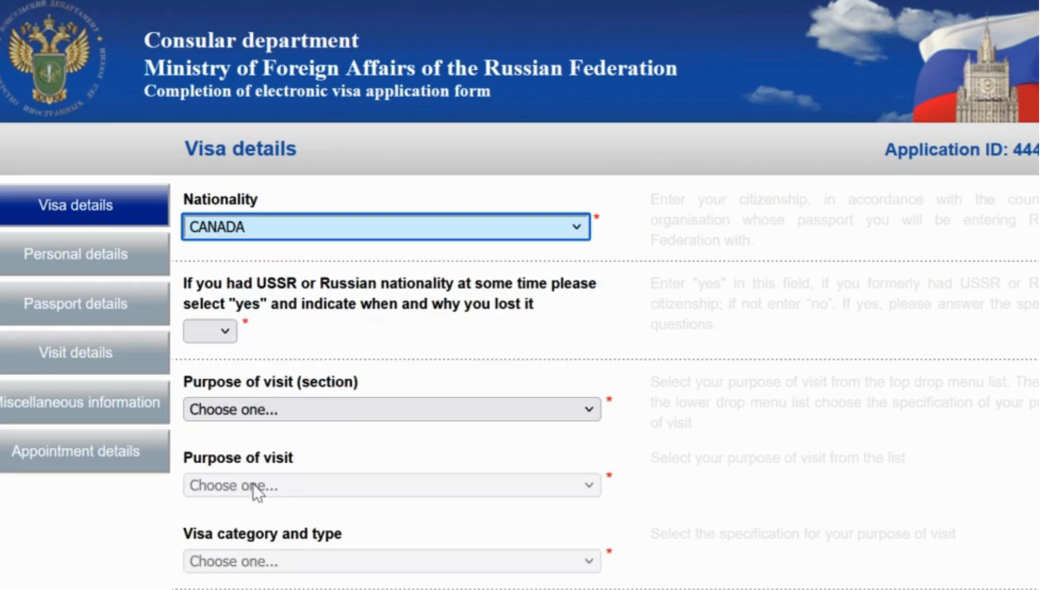
left_click(224, 335)
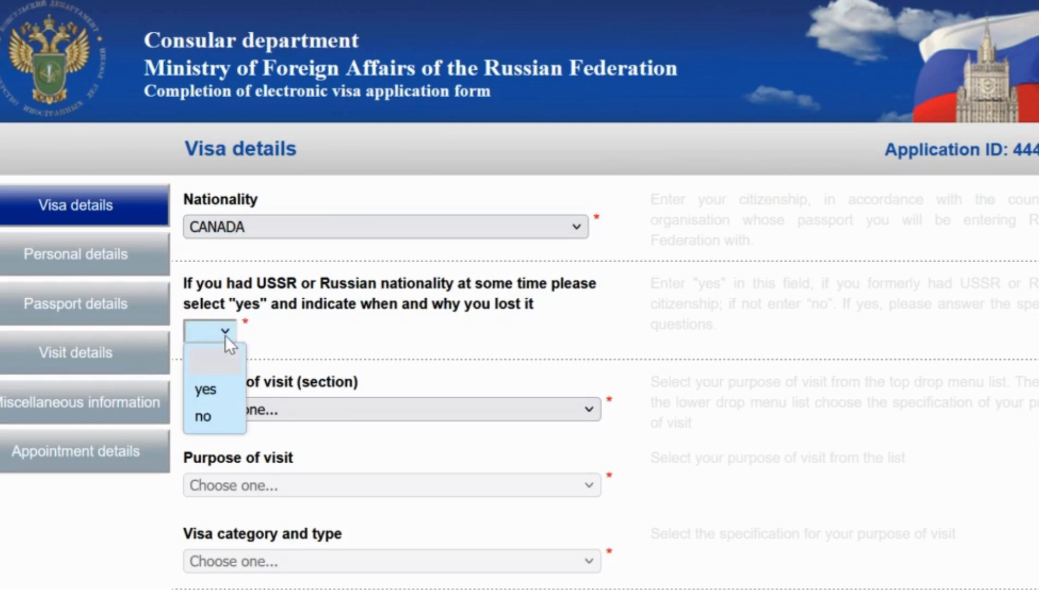
left_click(208, 419)
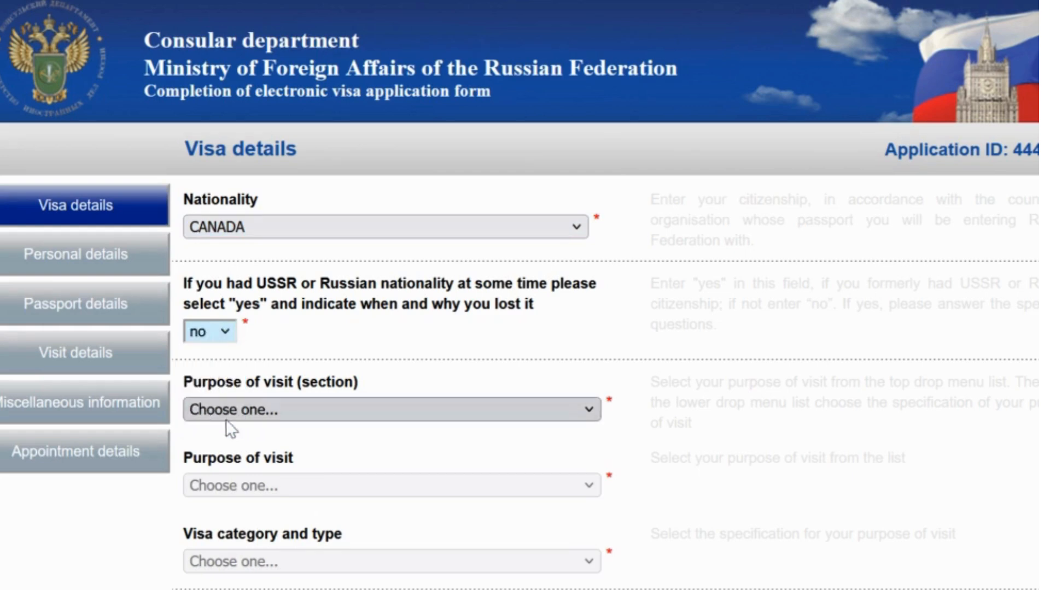
Set the purpose of visit section to TOURISM and the visa category and type to COMMON TOURIST.
left_click(258, 419)
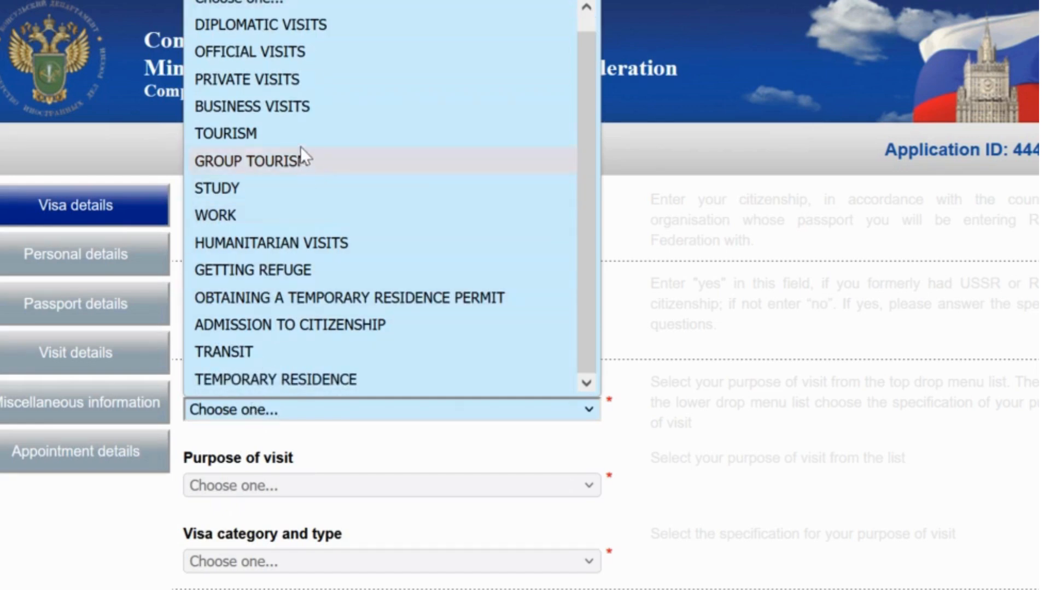
left_click(248, 137)
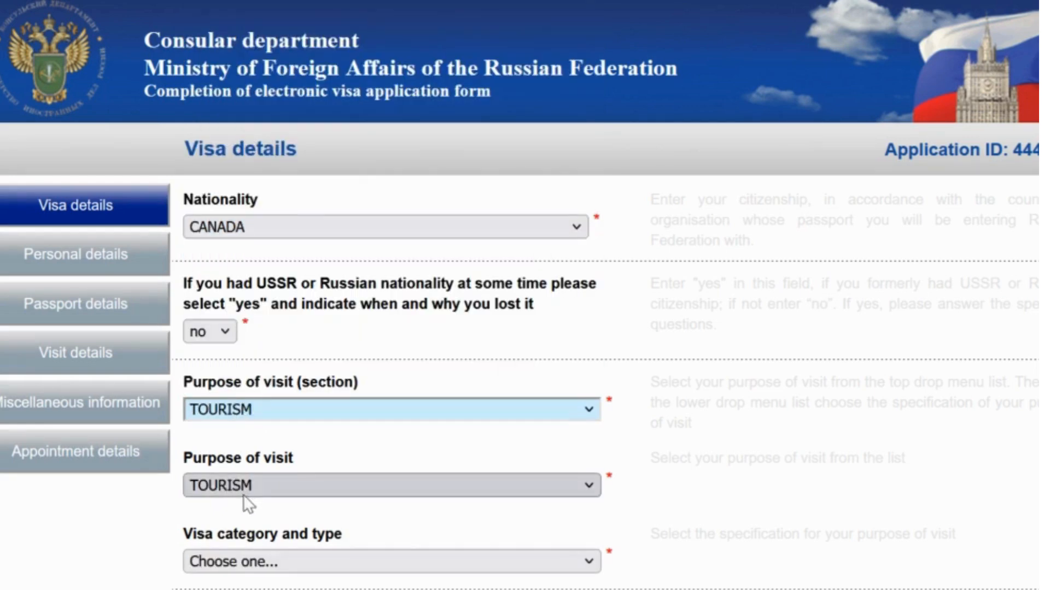
scroll(244, 494, "down", 2)
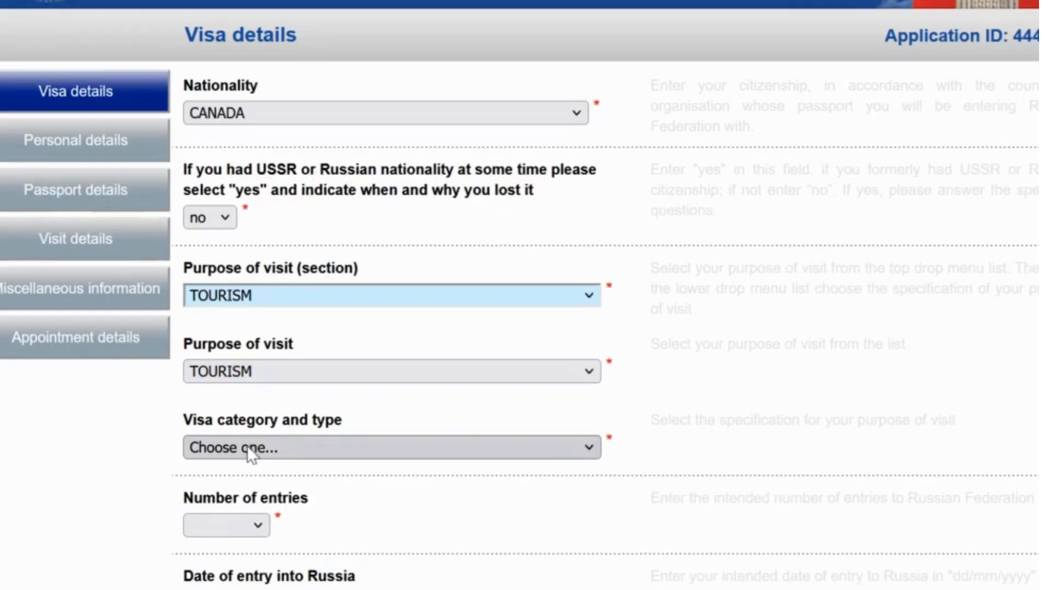
left_click(247, 446)
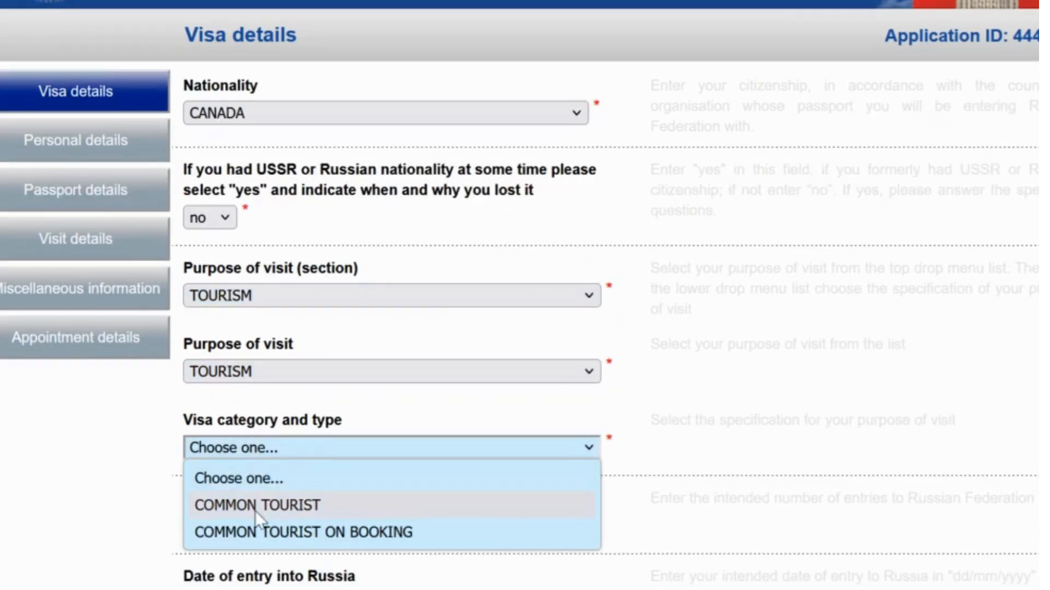
left_click(255, 507)
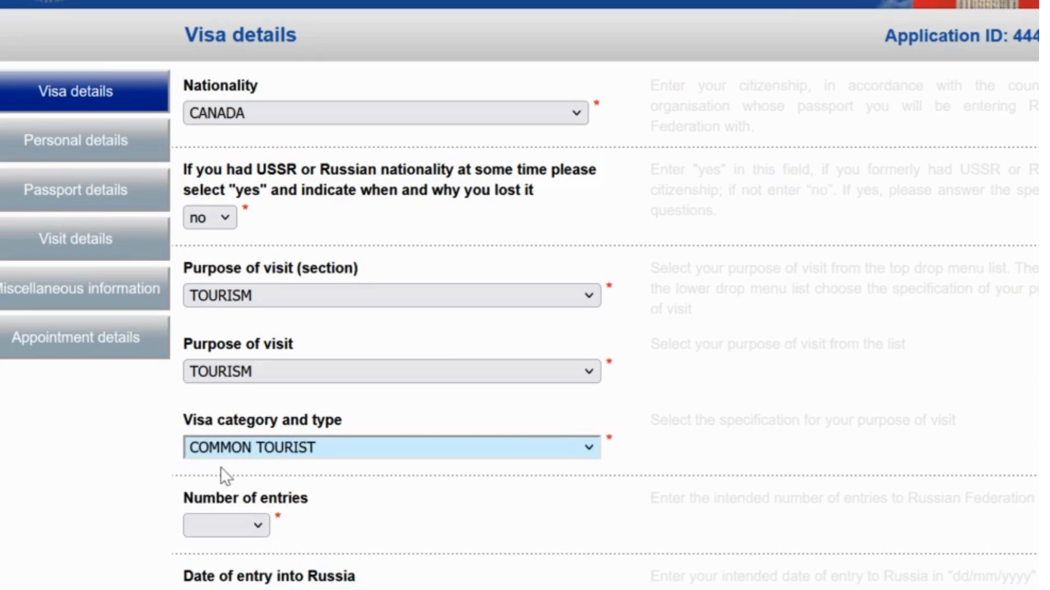
Set the visa's number of entries to SINGLE.
scroll(195, 468, "down", 2)
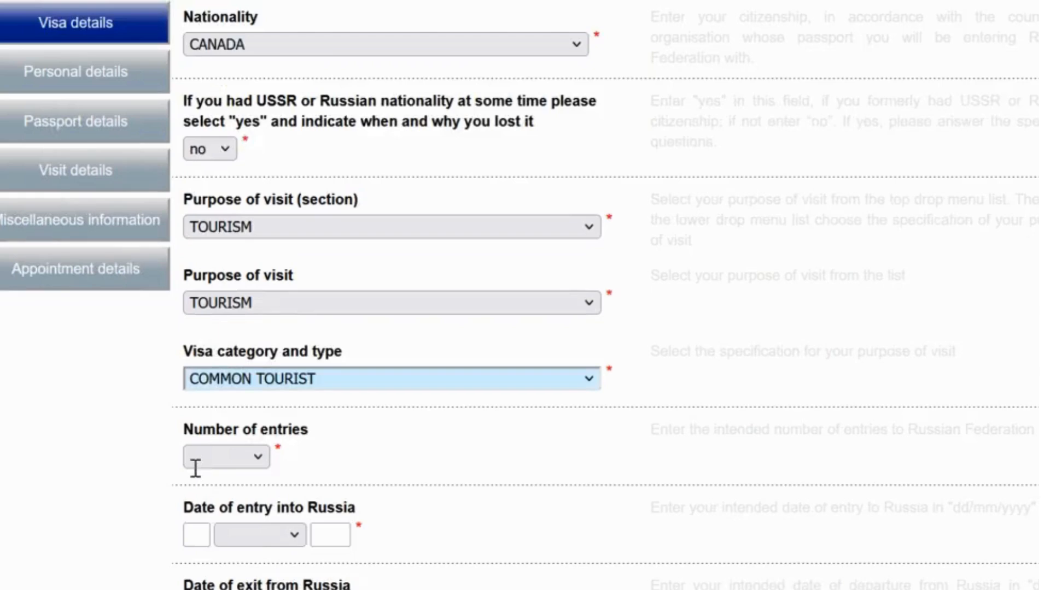
scroll(193, 469, "down", 2)
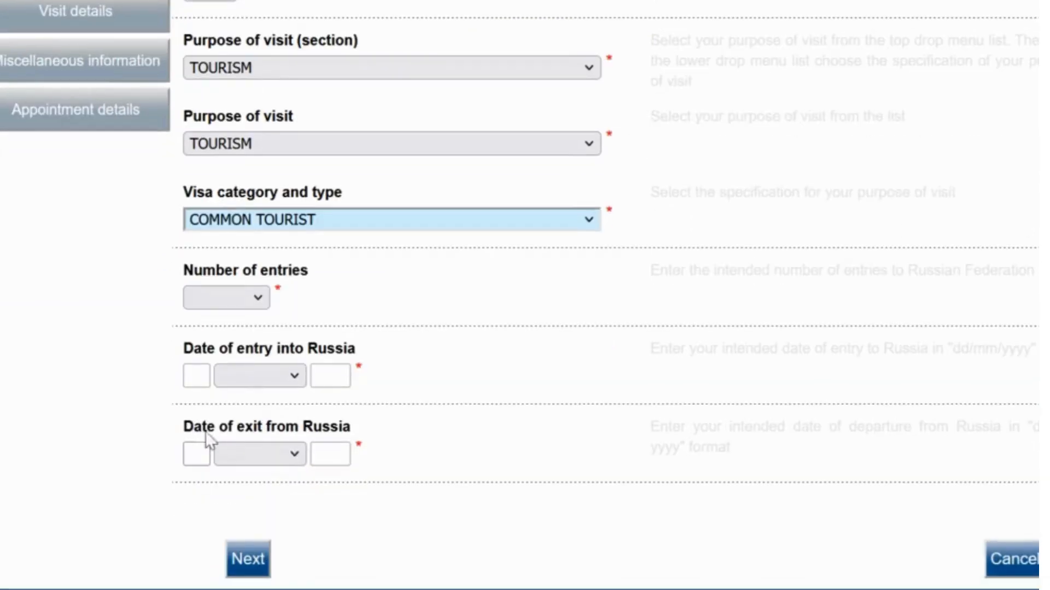
left_click(257, 300)
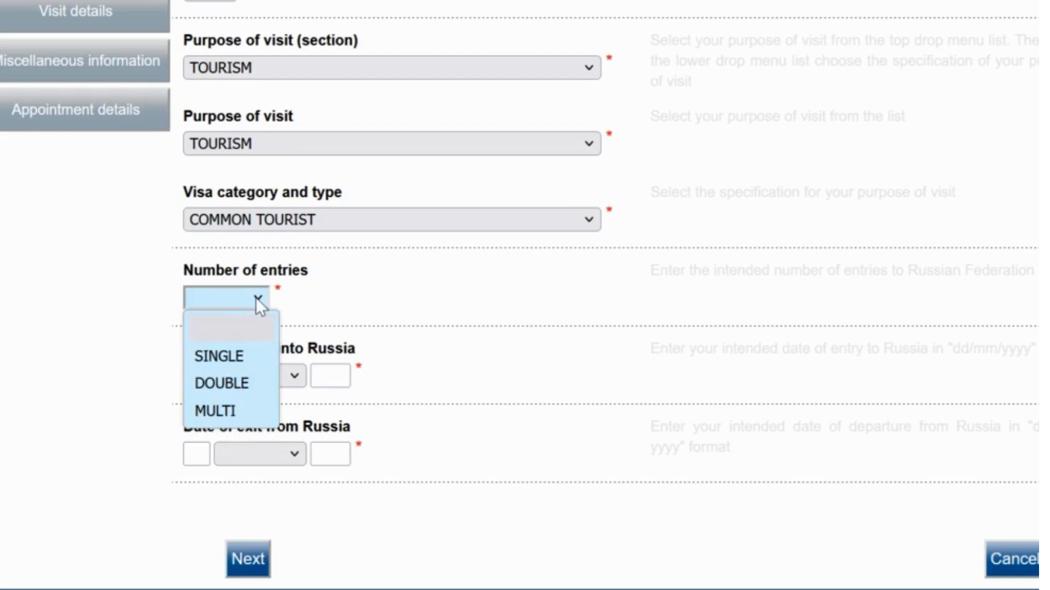
left_click(233, 356)
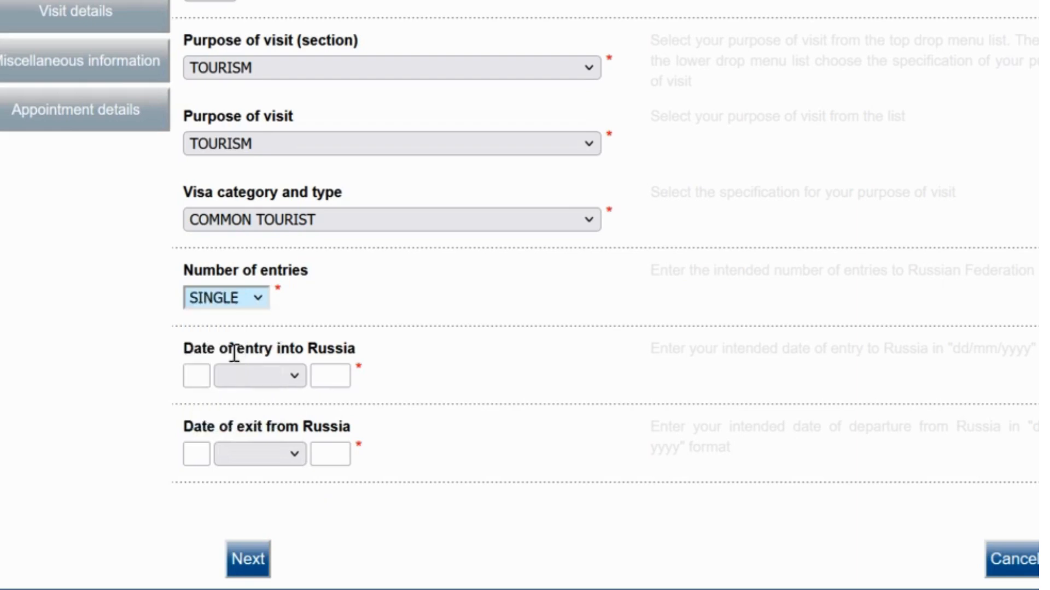
Enter 01 May 2025 as the date of entry into Russia.
left_click(199, 375)
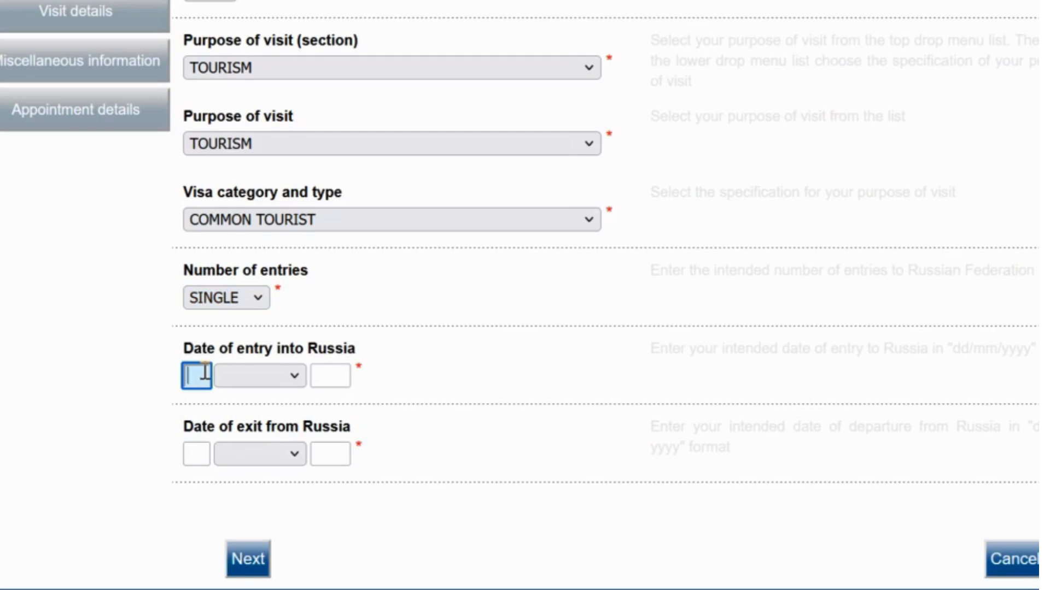
type("01")
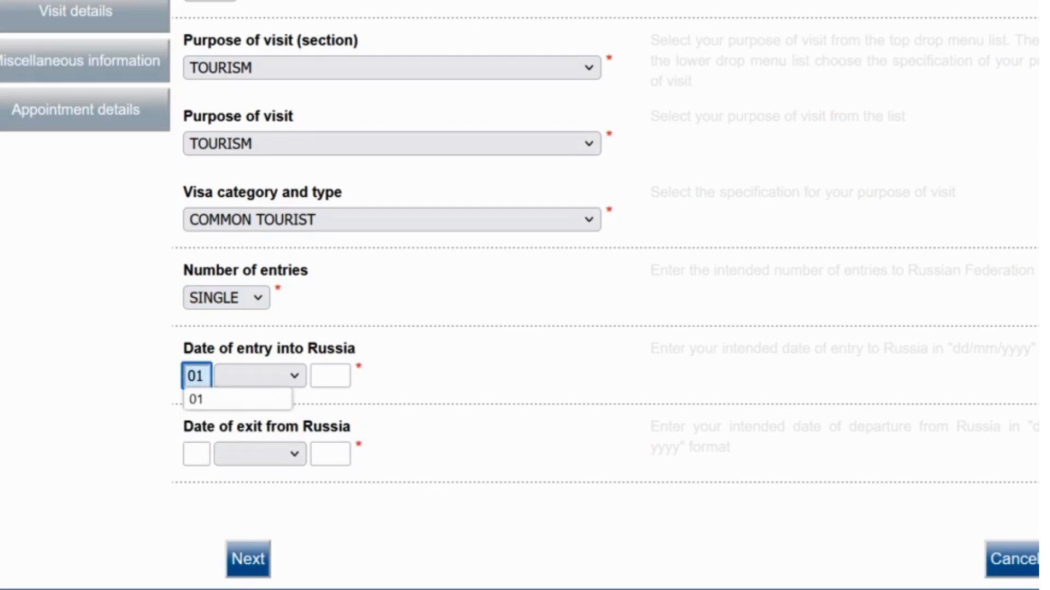
left_click(291, 376)
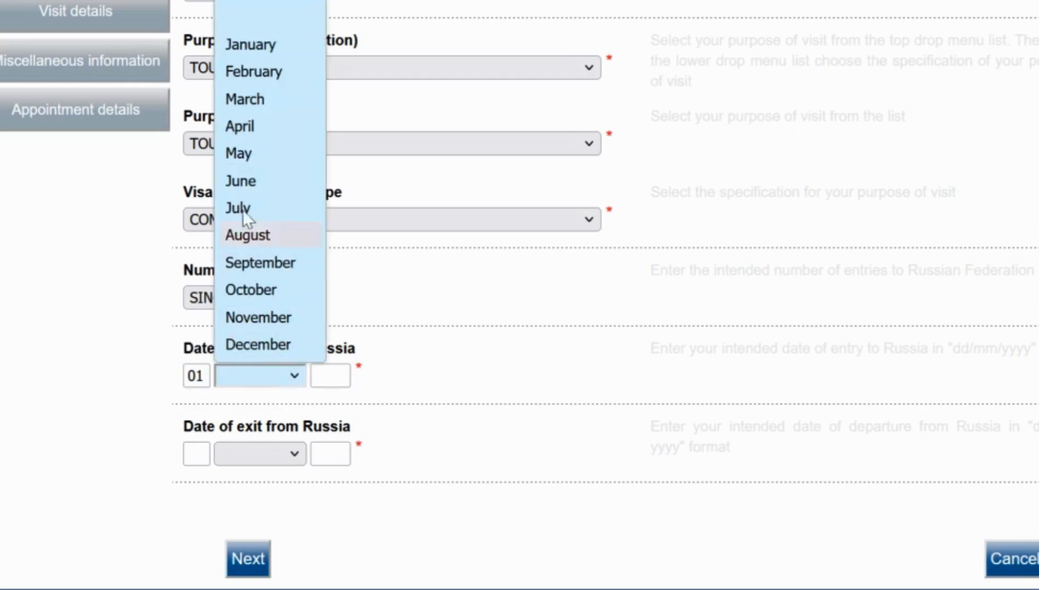
left_click(240, 158)
left_click(335, 376)
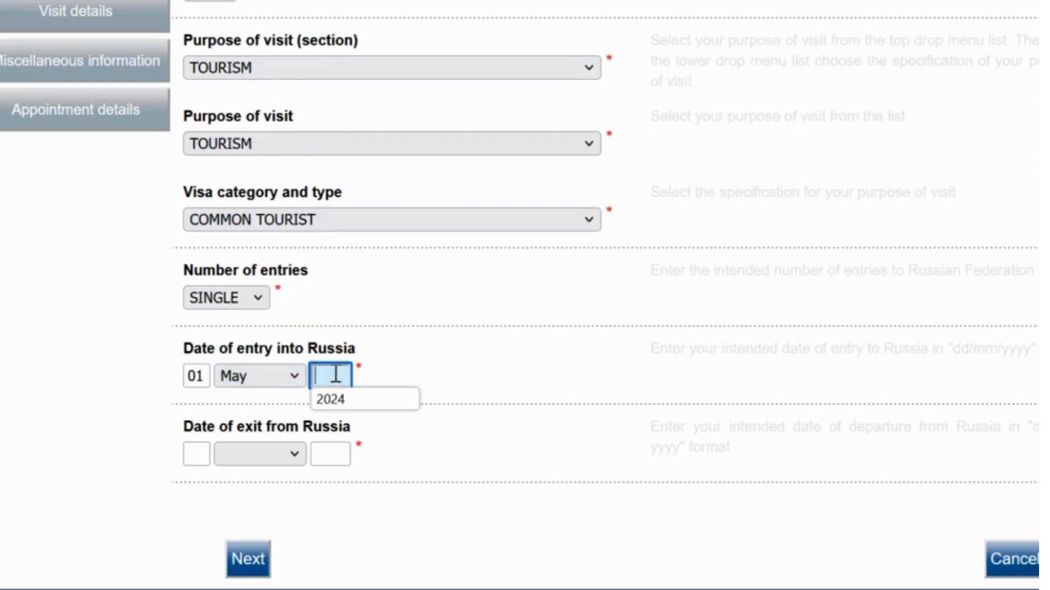
type("2025")
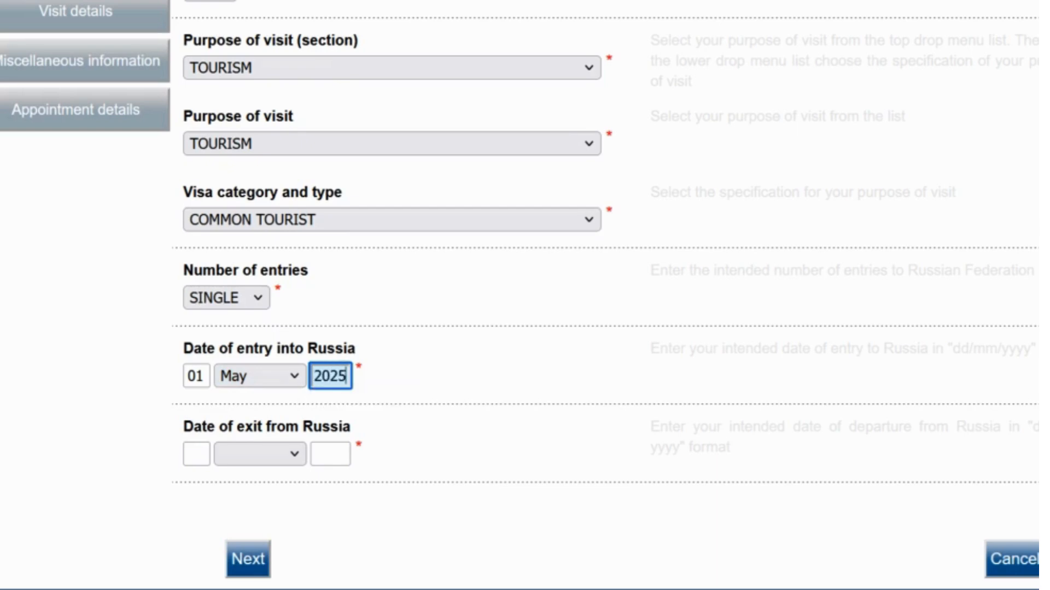
Enter 01 June 2025 as the date of exit from Russia and continue to the personal details.
left_click(201, 453)
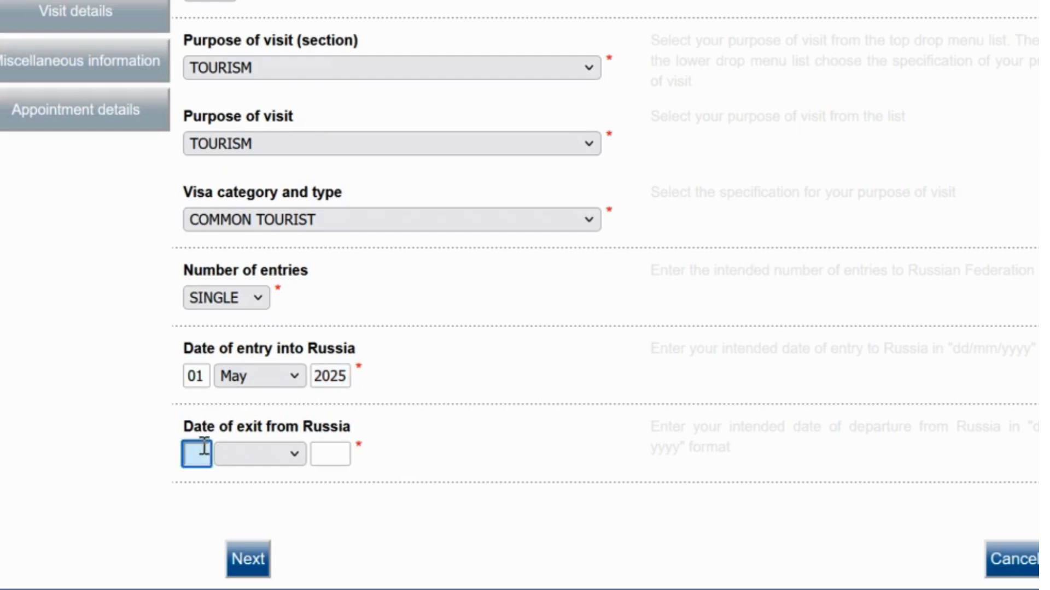
type("01")
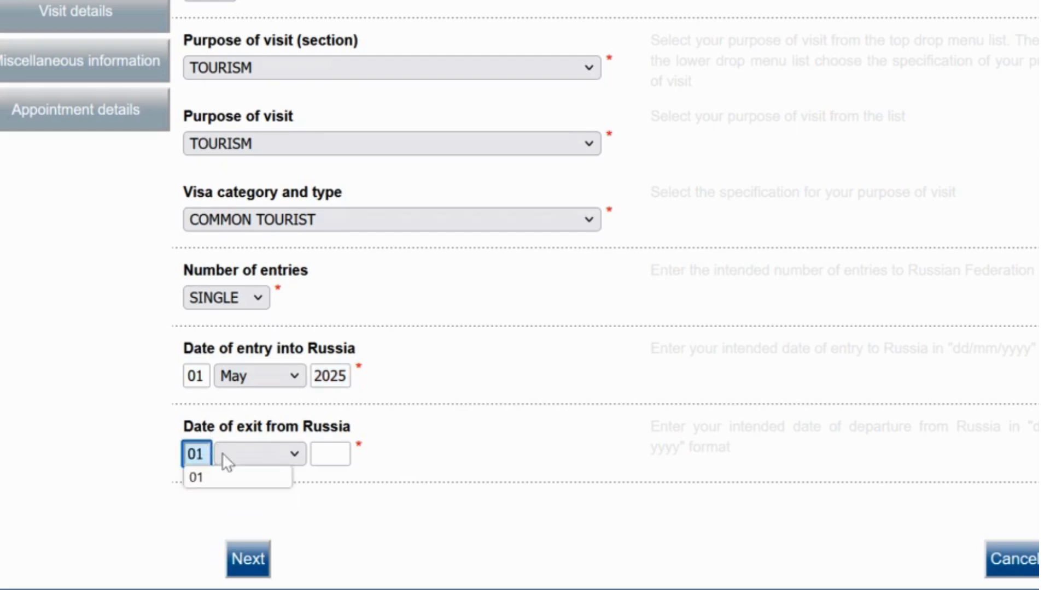
left_click(266, 449)
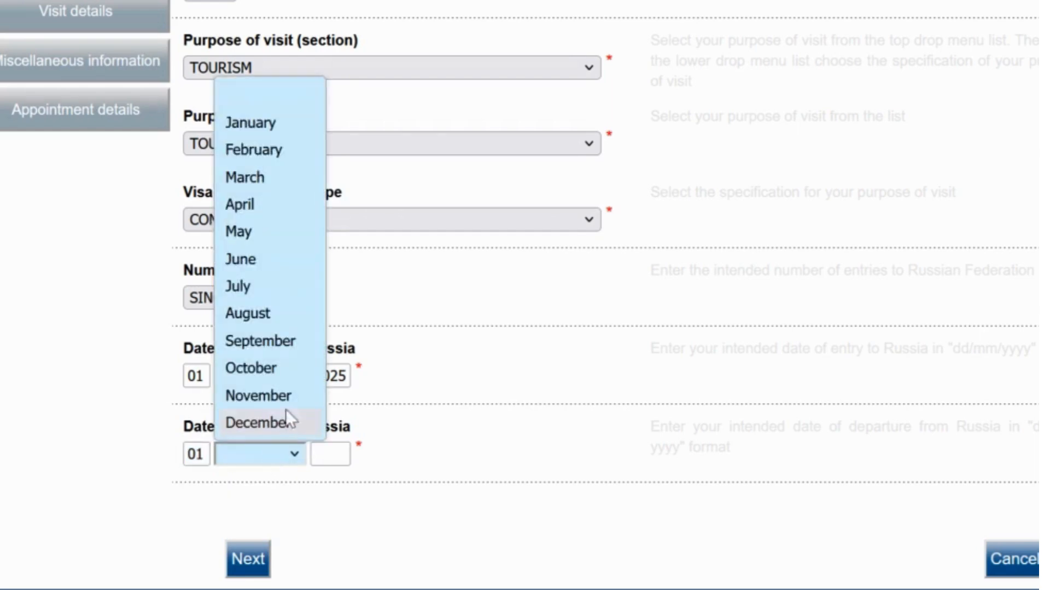
left_click(267, 253)
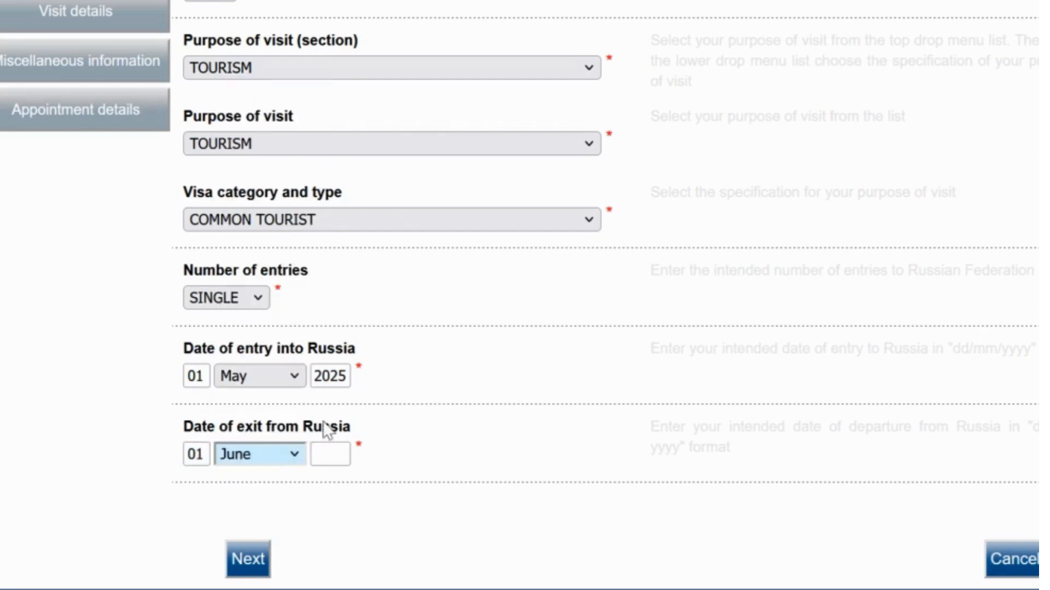
left_click(341, 452)
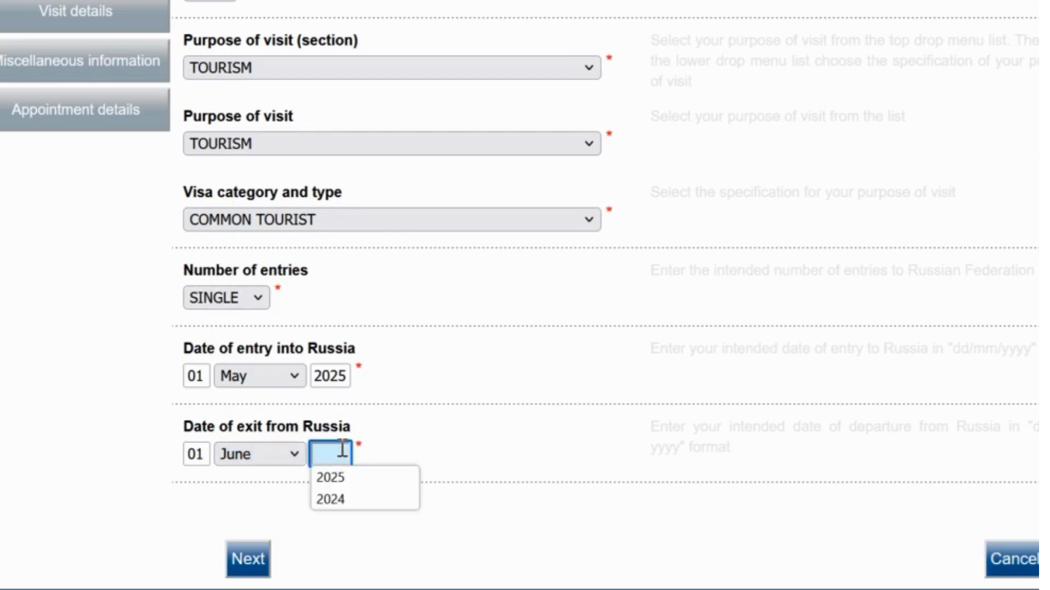
type("2025")
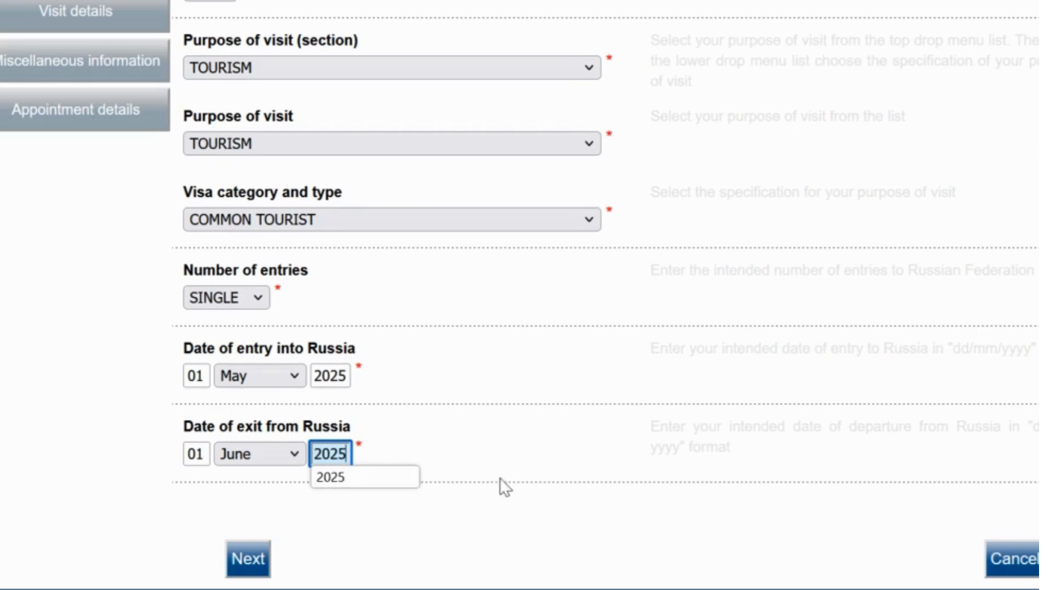
left_click(483, 493)
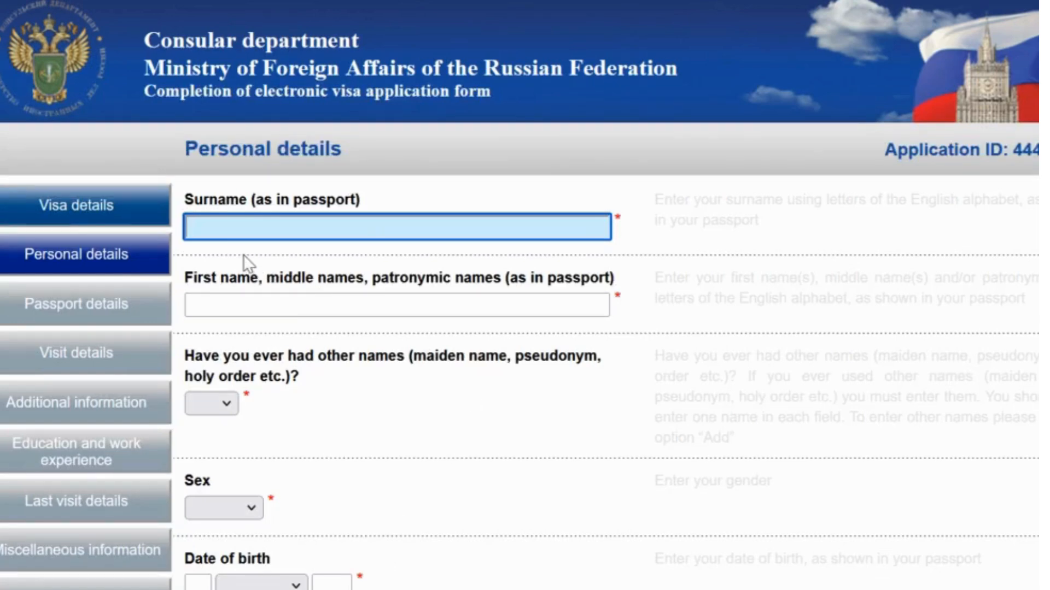
Enter the applicant's surname and first name as in the passport.
type("J")
key("BackSpace")
type("Doe")
left_click(241, 298)
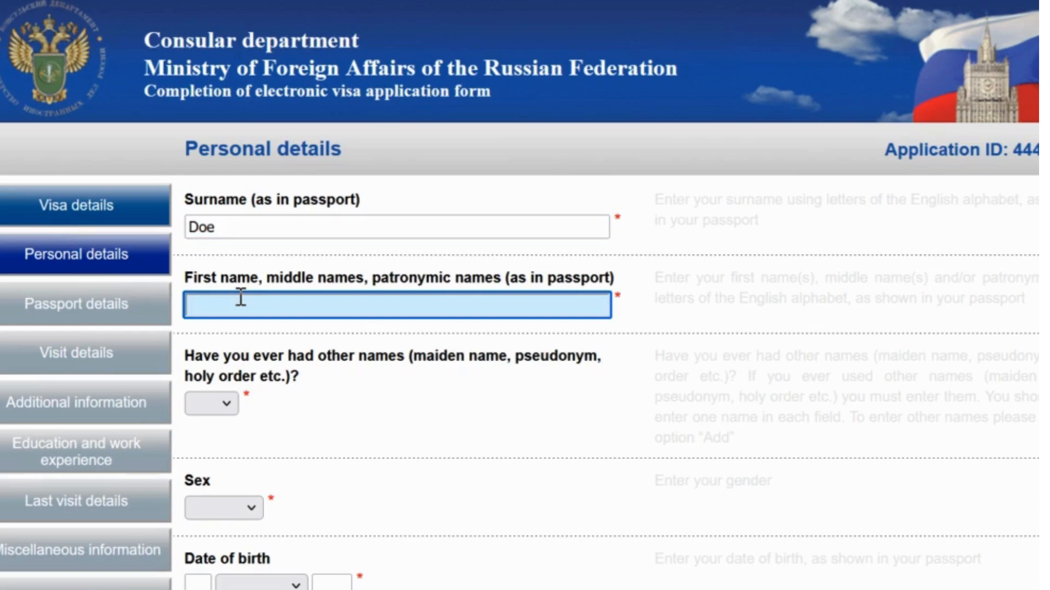
type("John")
Answer no to having had other names and set the applicant's sex to Male.
left_click(228, 405)
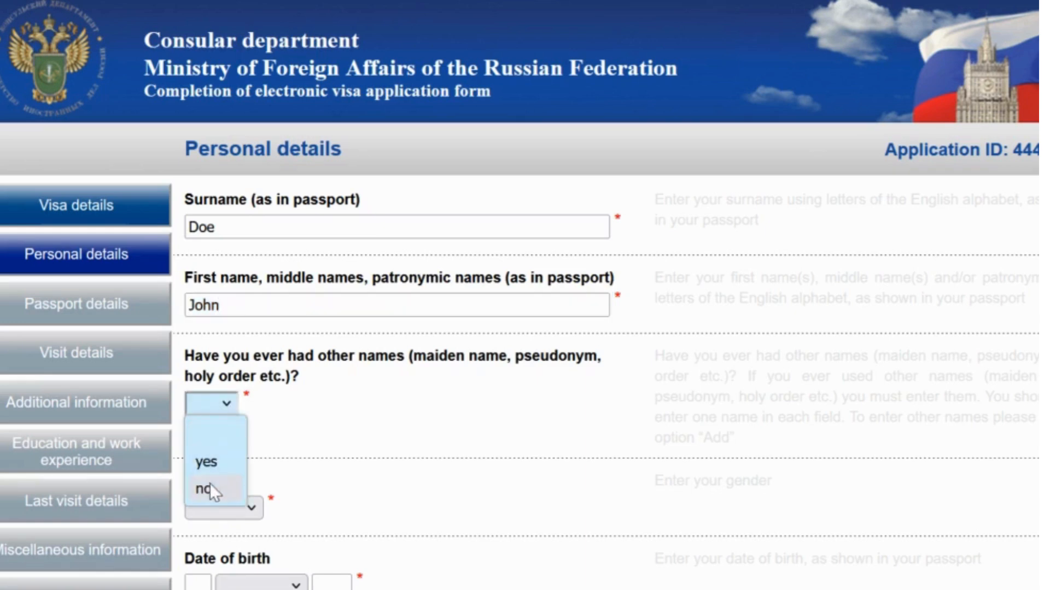
left_click(208, 483)
scroll(325, 494, "down", 4)
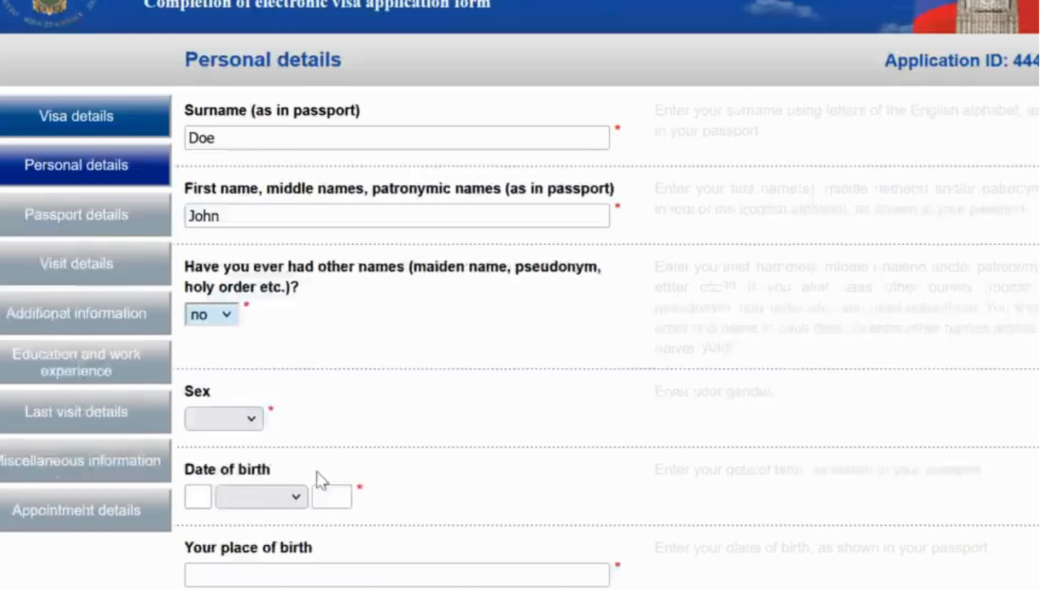
left_click(250, 283)
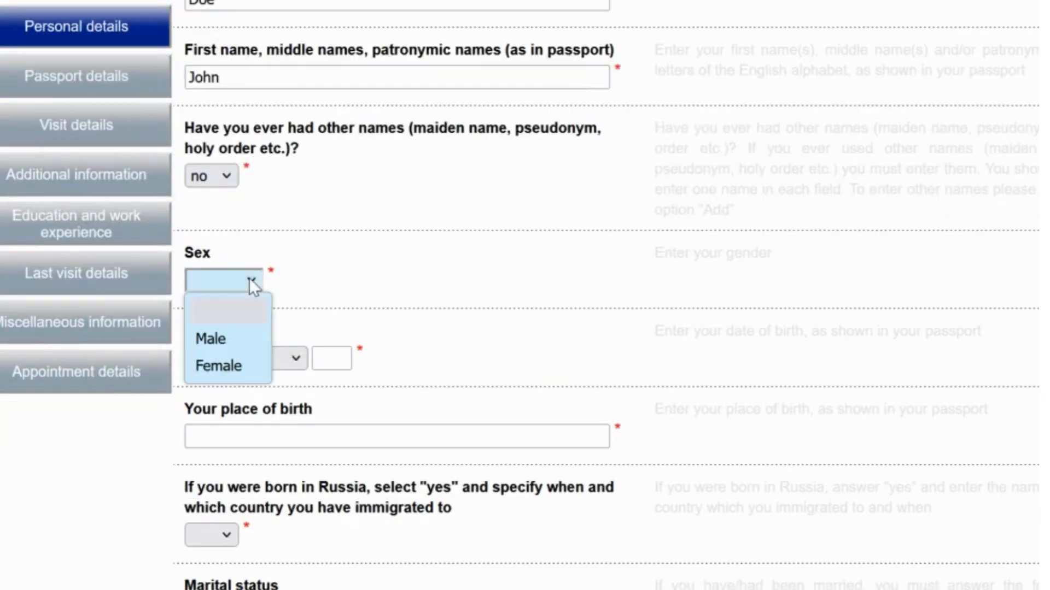
left_click(219, 338)
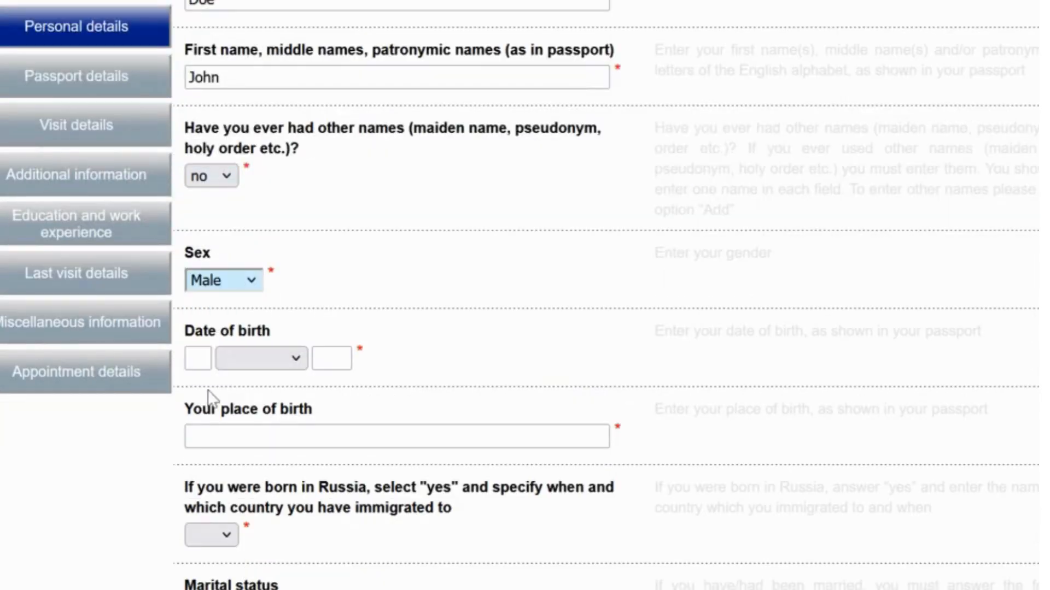
Enter the applicant's full date of birth as shown in the passport.
left_click(199, 359)
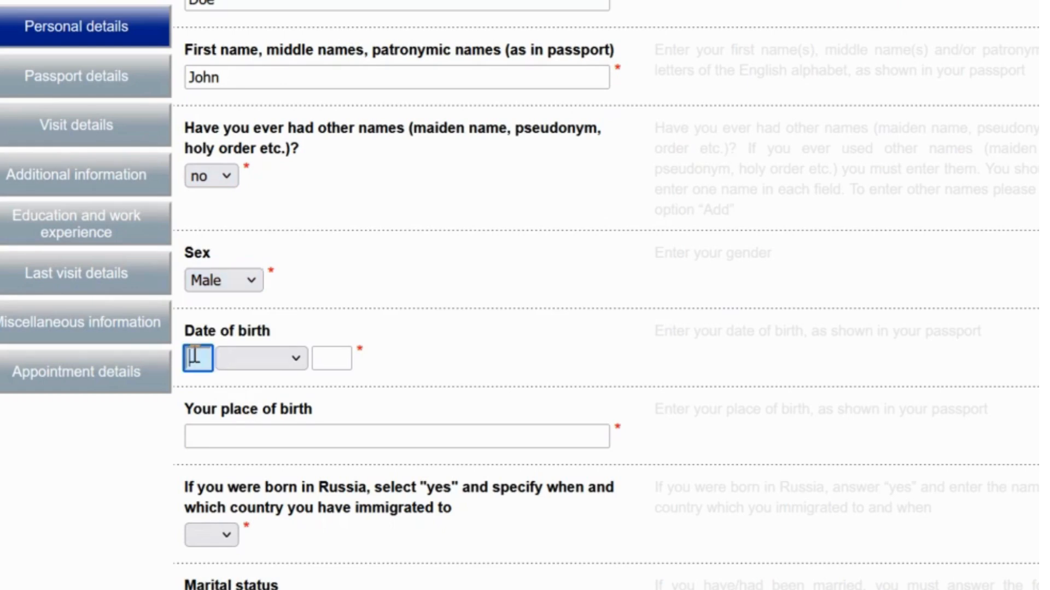
type("01")
left_click(281, 362)
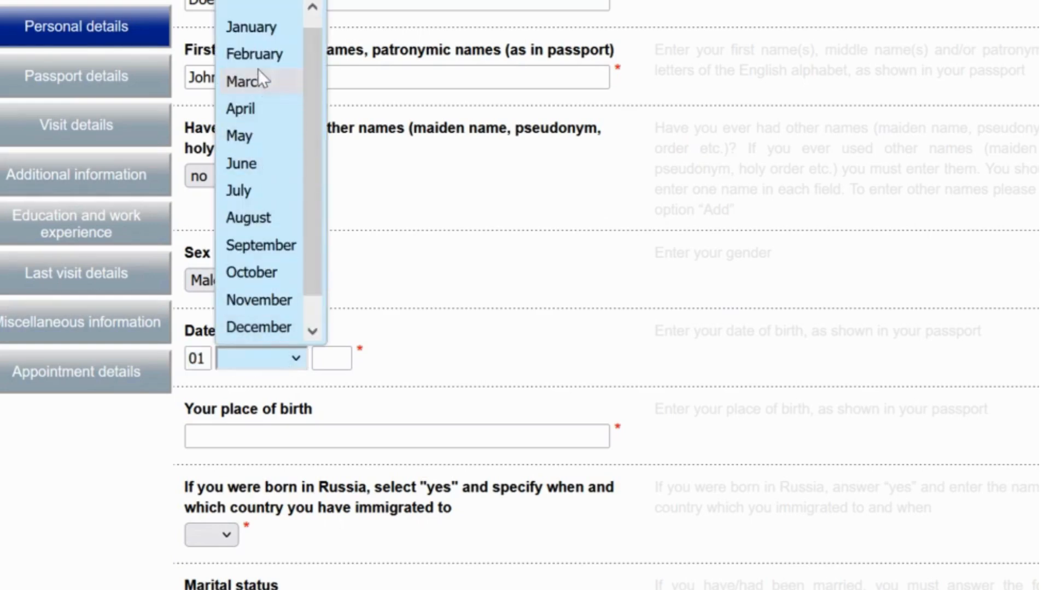
left_click(251, 28)
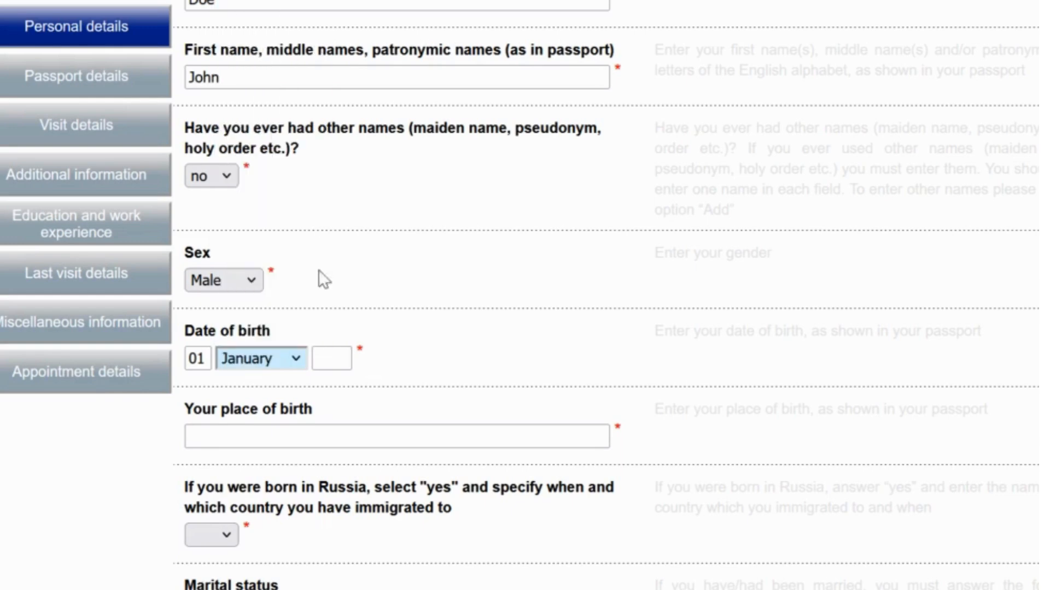
left_click(328, 356)
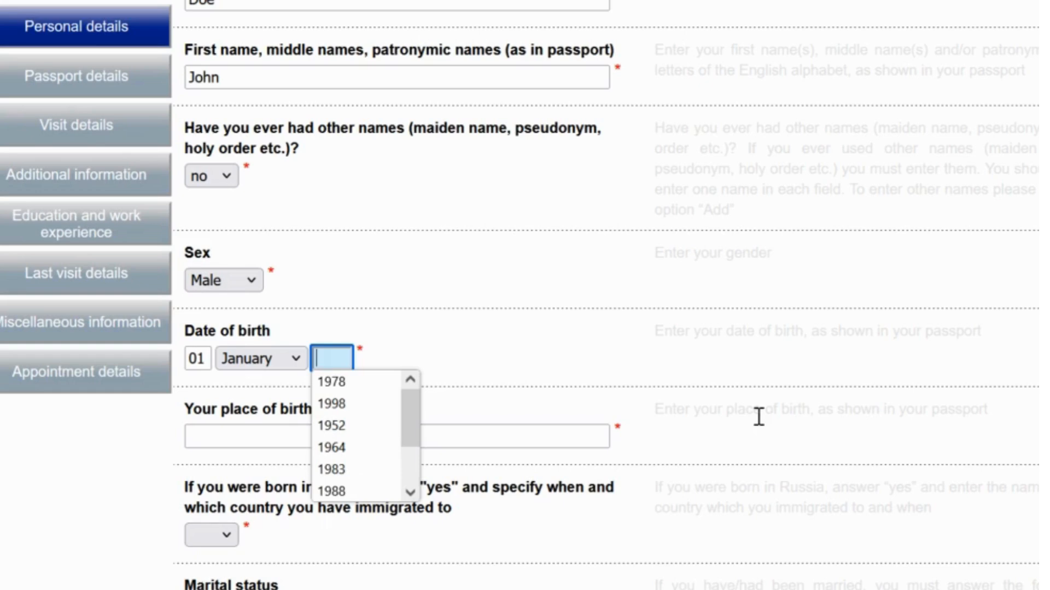
type("1")
key("BackSpace")
type("2")
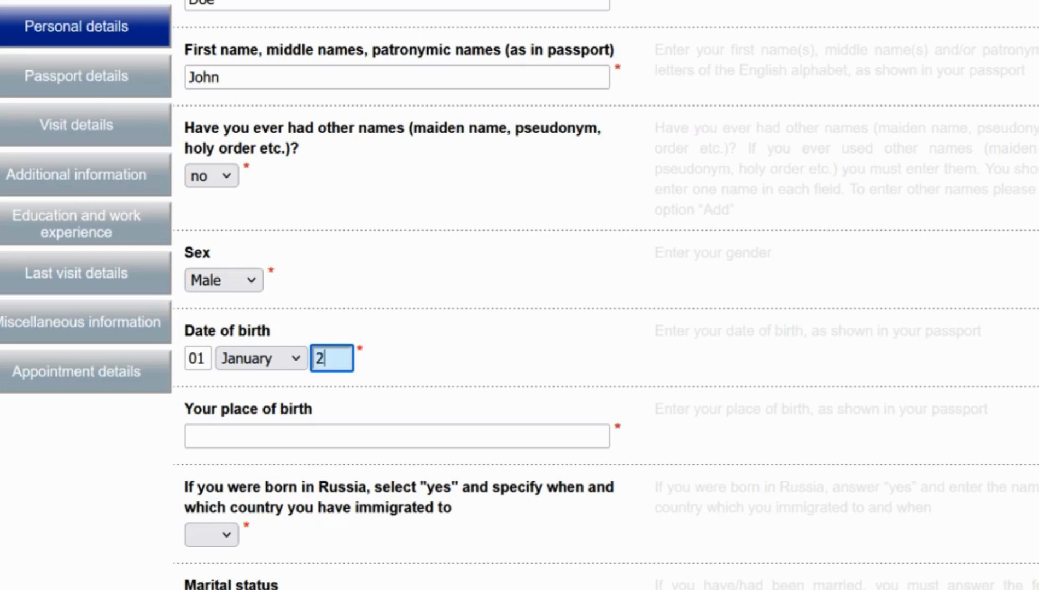
type("001")
Enter Toronto, Canada as the applicant's place of birth and answer no to being born in Russia.
left_click(285, 437)
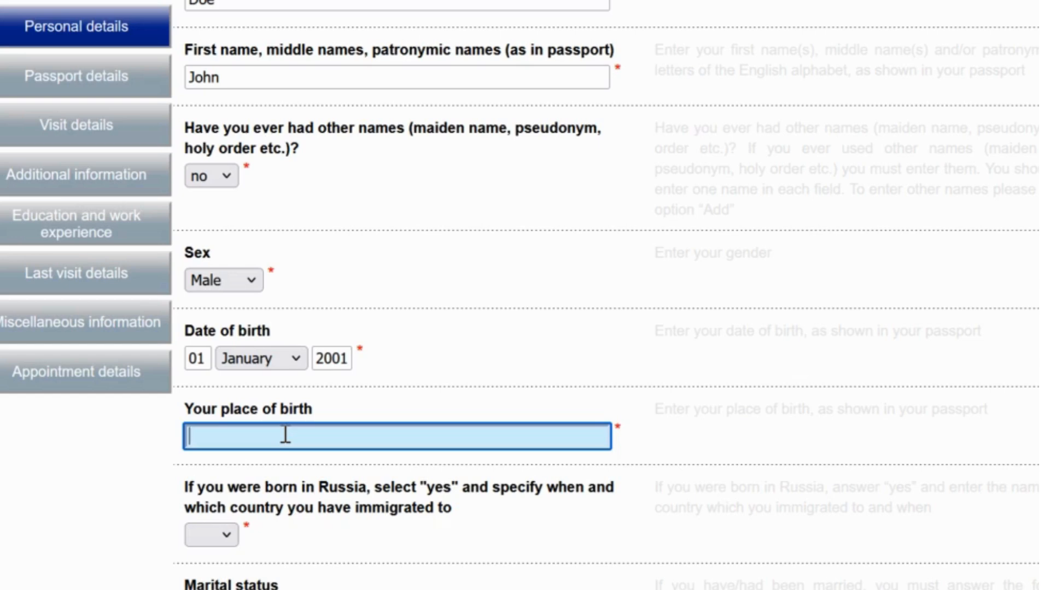
type("Toronto, ")
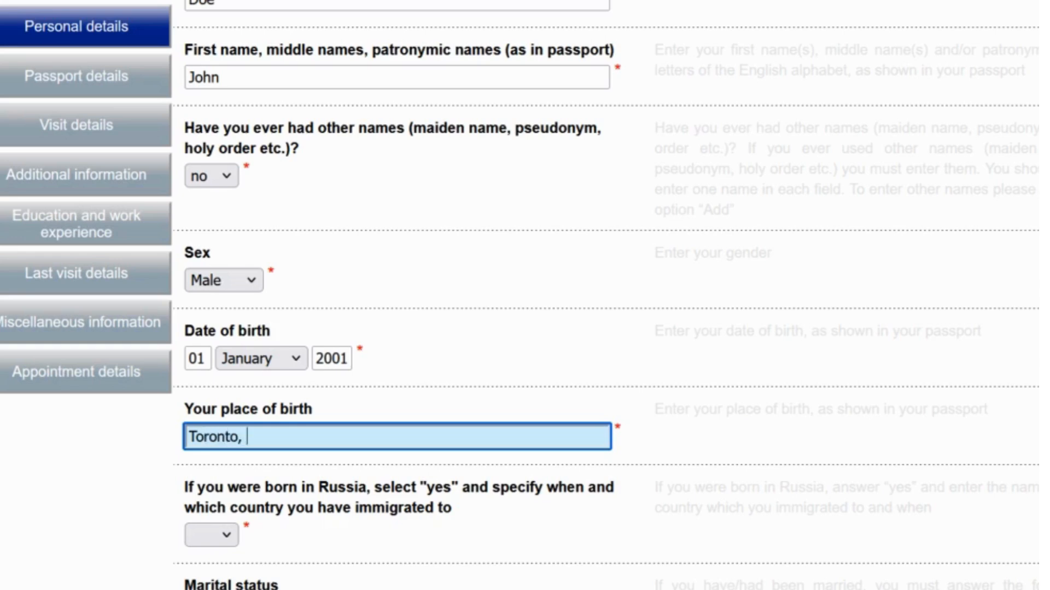
type("Canada")
scroll(344, 494, "down", 2)
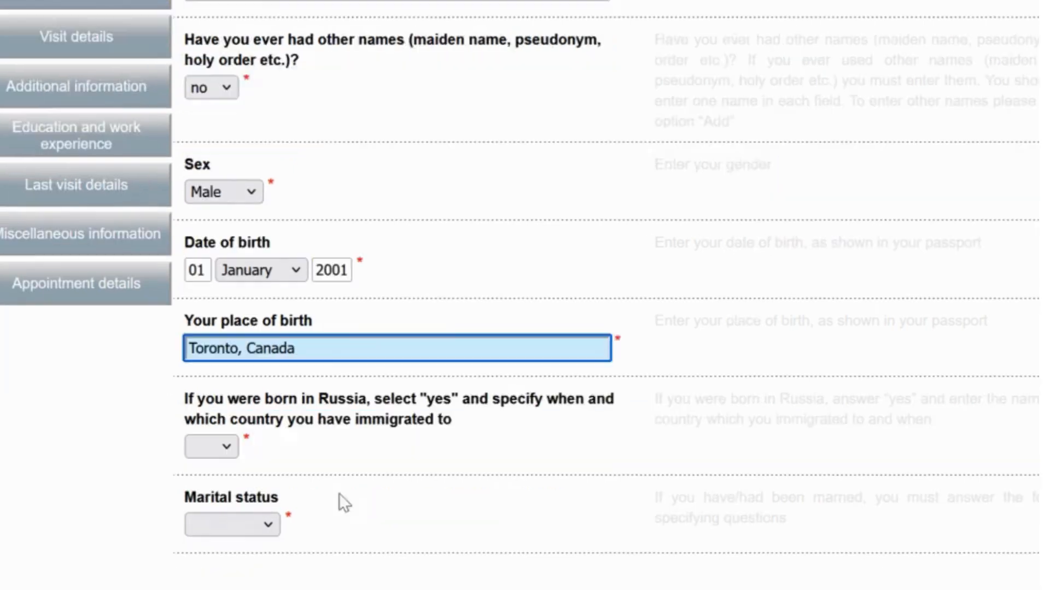
left_click(228, 425)
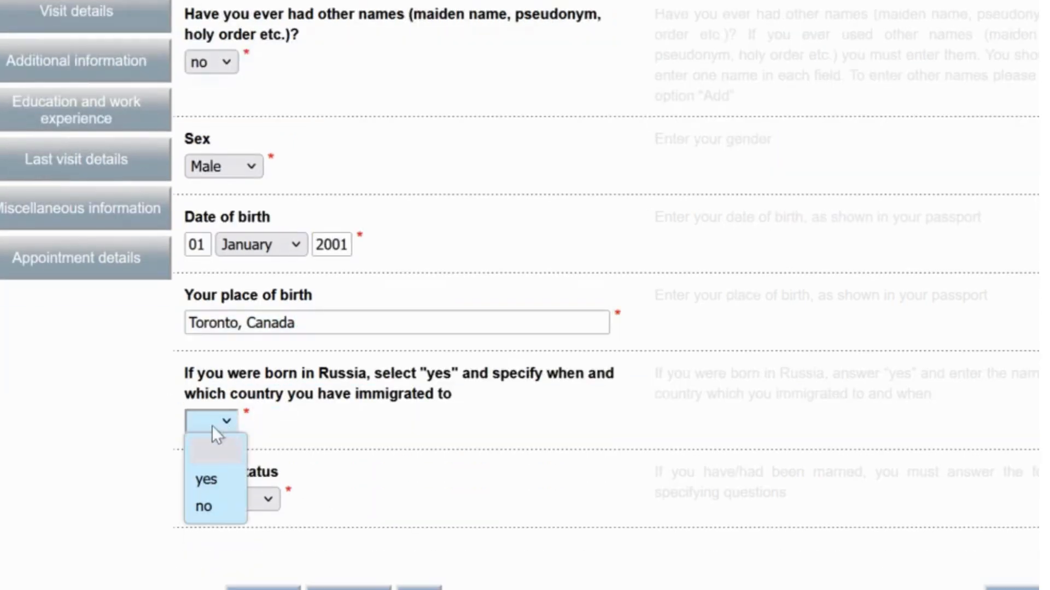
left_click(194, 506)
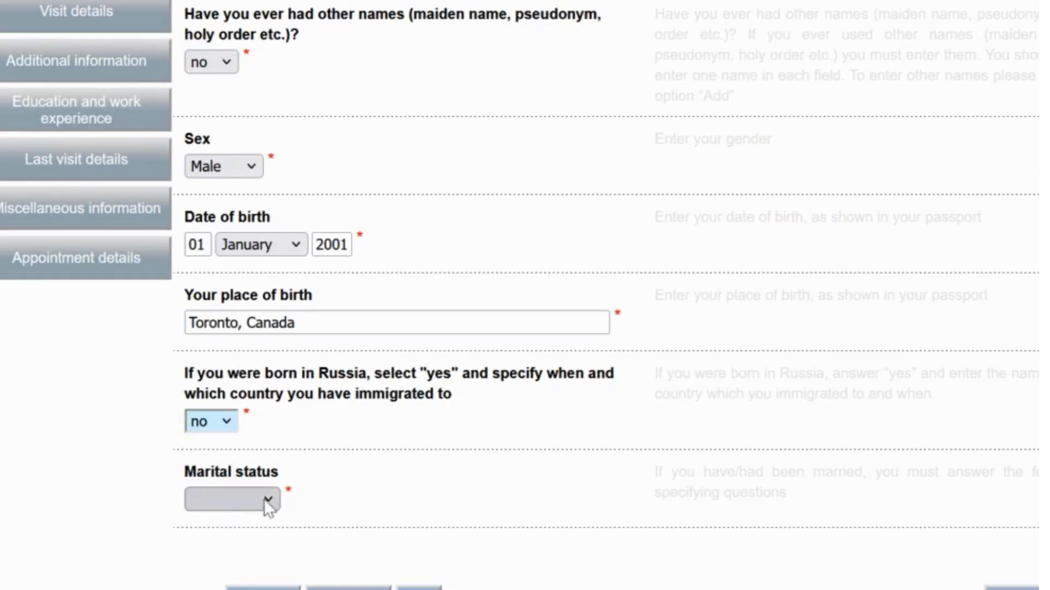
Set the marital status to married and enter the spouse's full name.
left_click(257, 494)
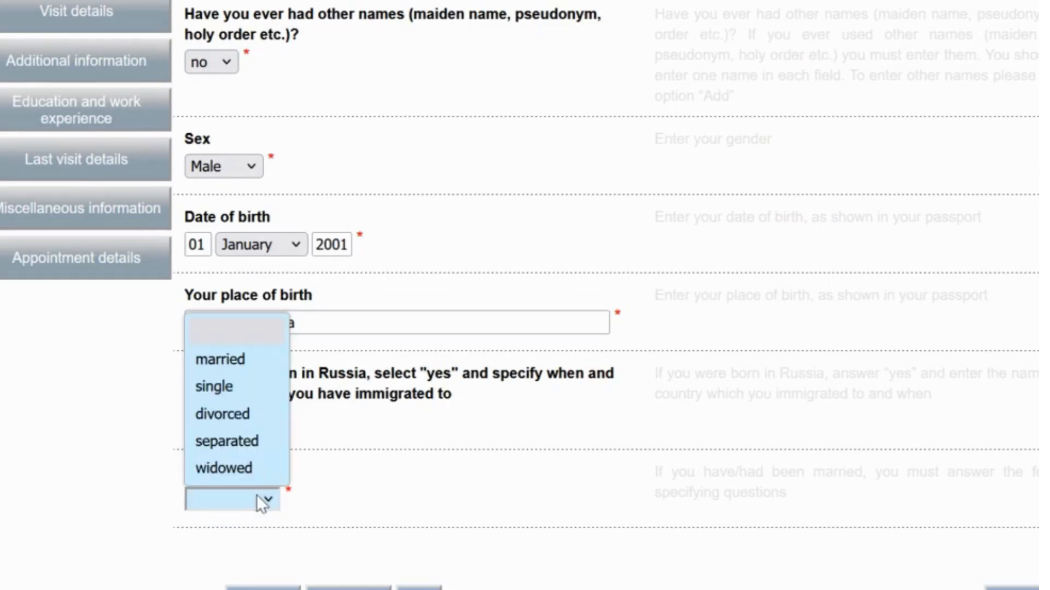
left_click(228, 360)
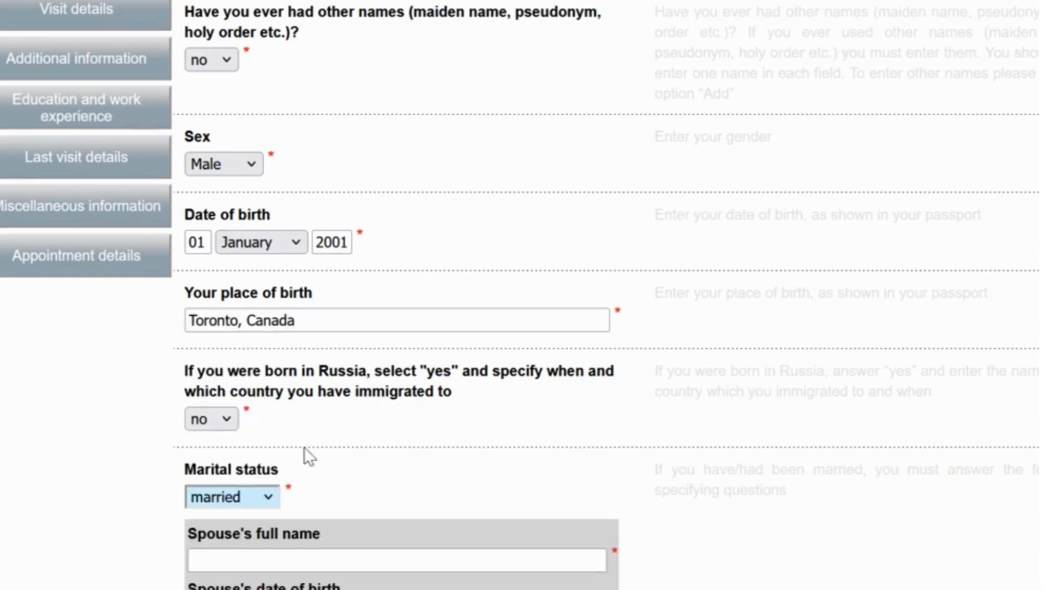
scroll(304, 464, "down", 4)
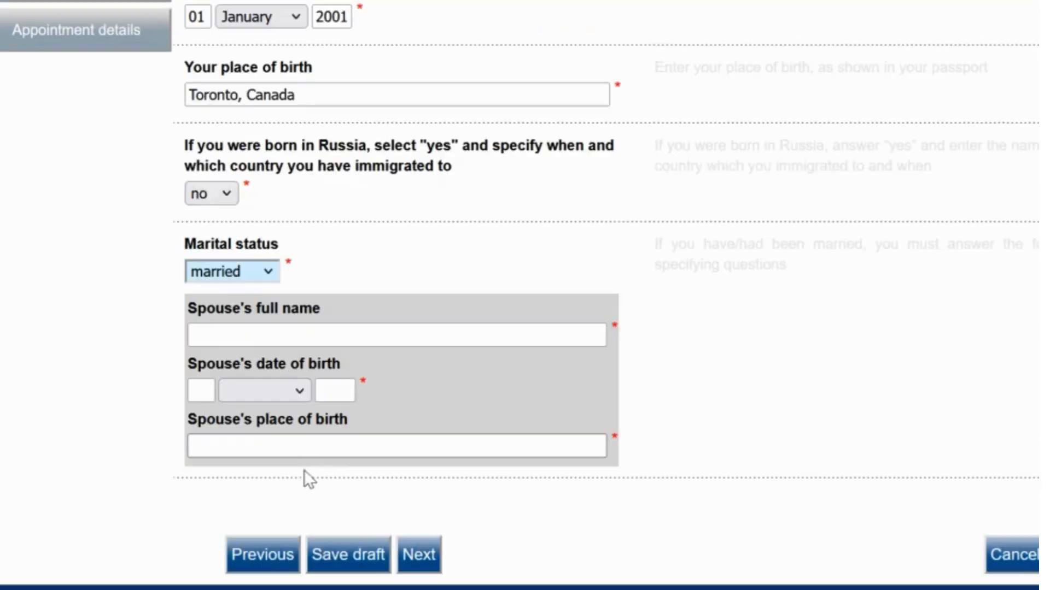
left_click(219, 338)
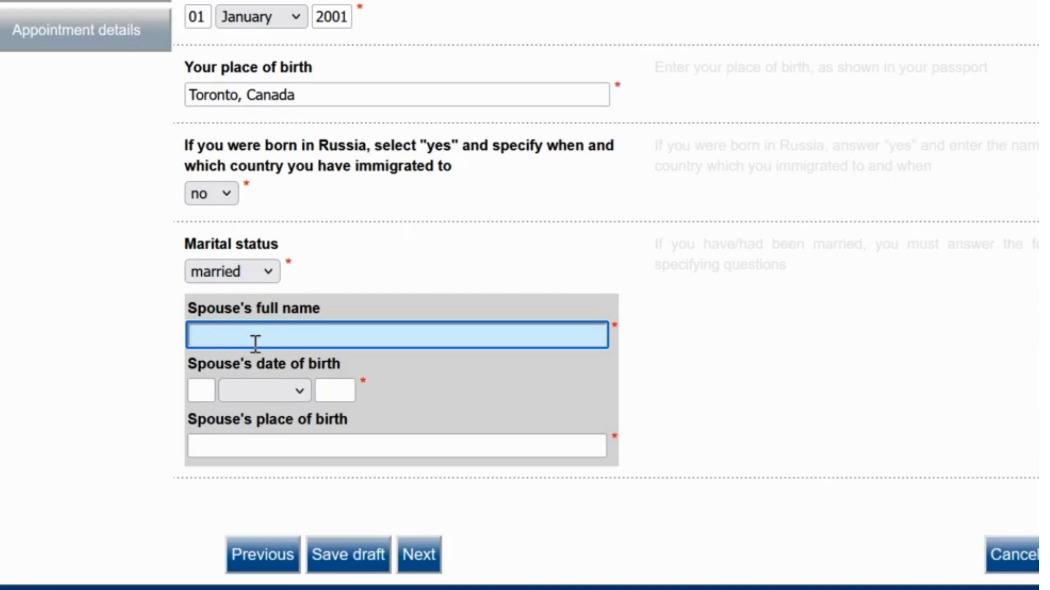
type("Marry Doe")
Enter the spouse's full date of birth.
left_click(202, 391)
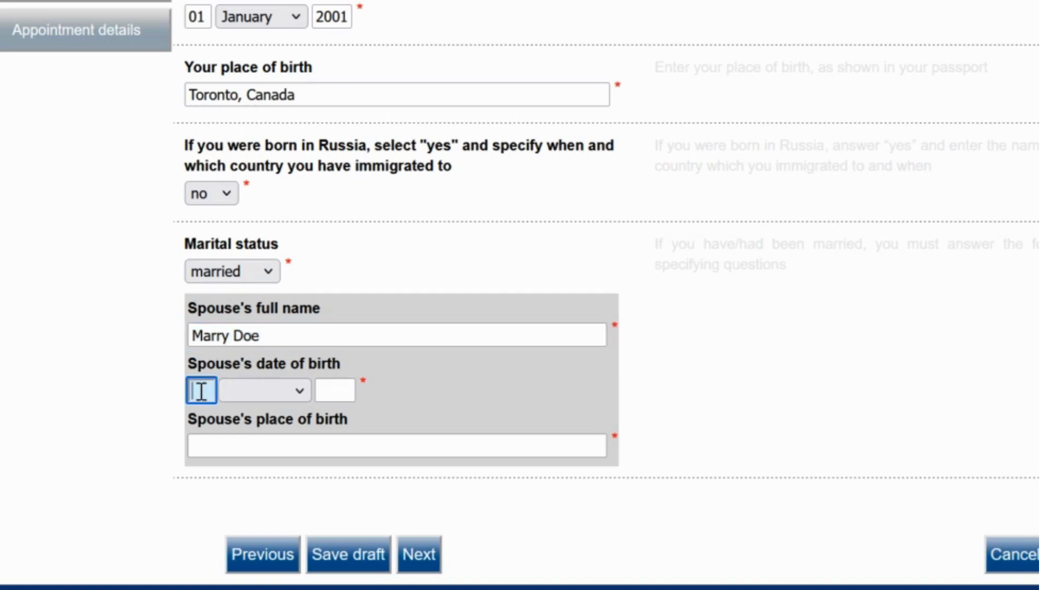
type("02")
left_click(280, 390)
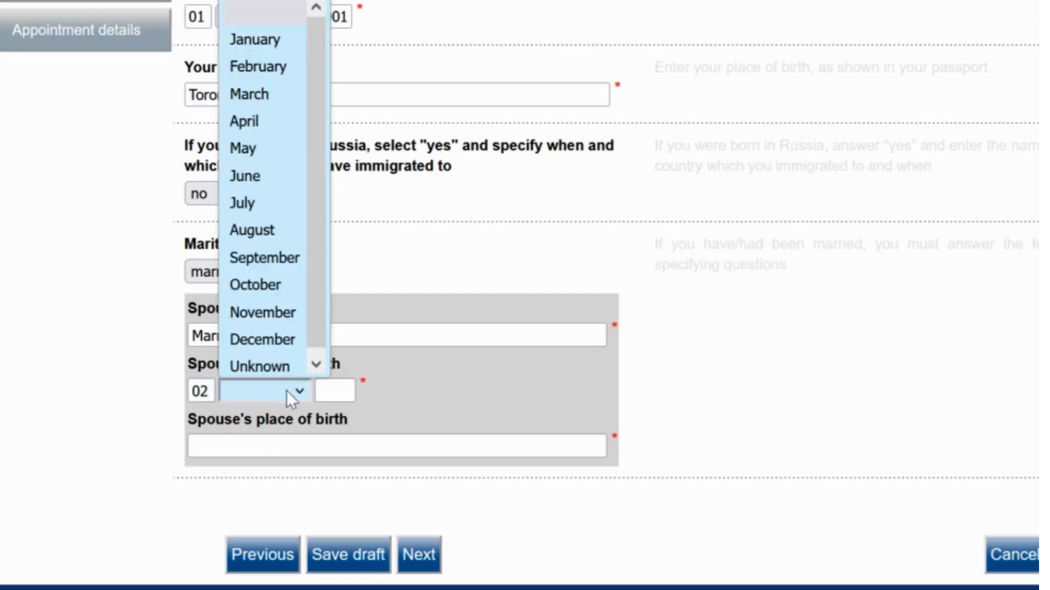
left_click(257, 68)
left_click(332, 393)
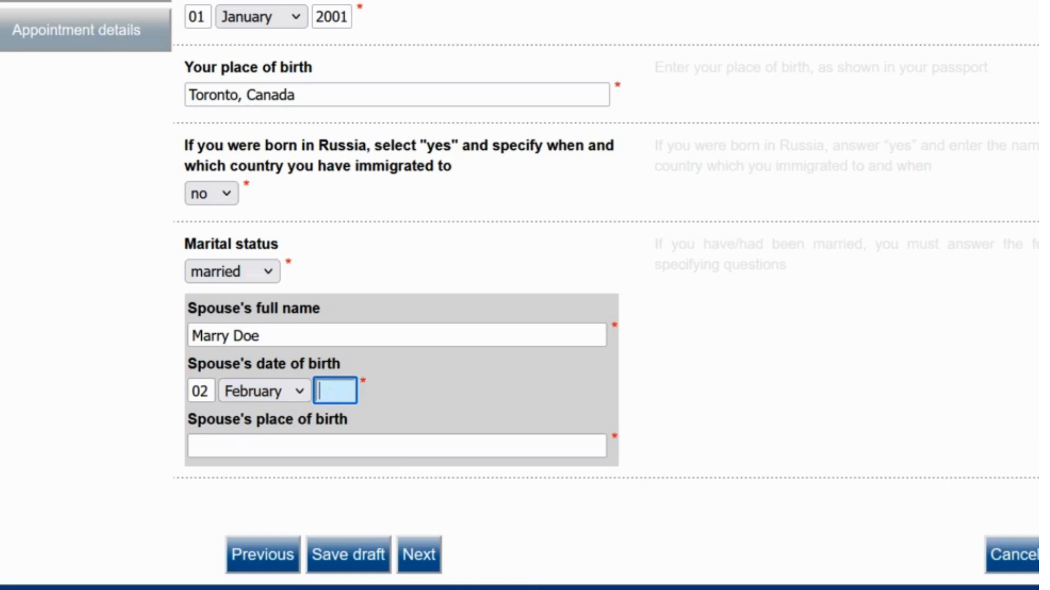
type("2002")
Enter Montreal, Canada as the spouse's place of birth and save the application draft.
left_click(346, 444)
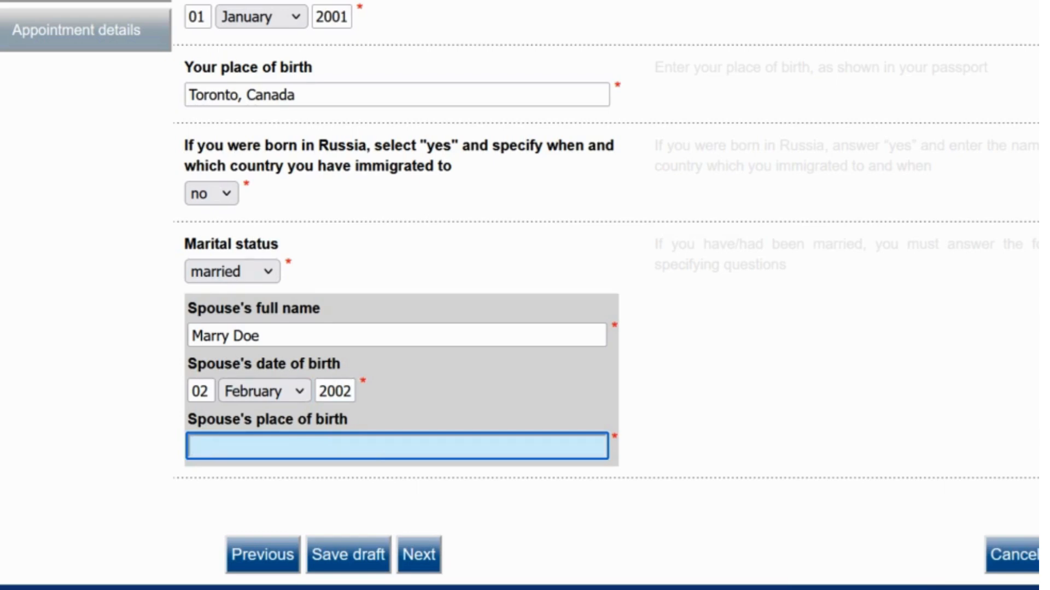
type("Montreal")
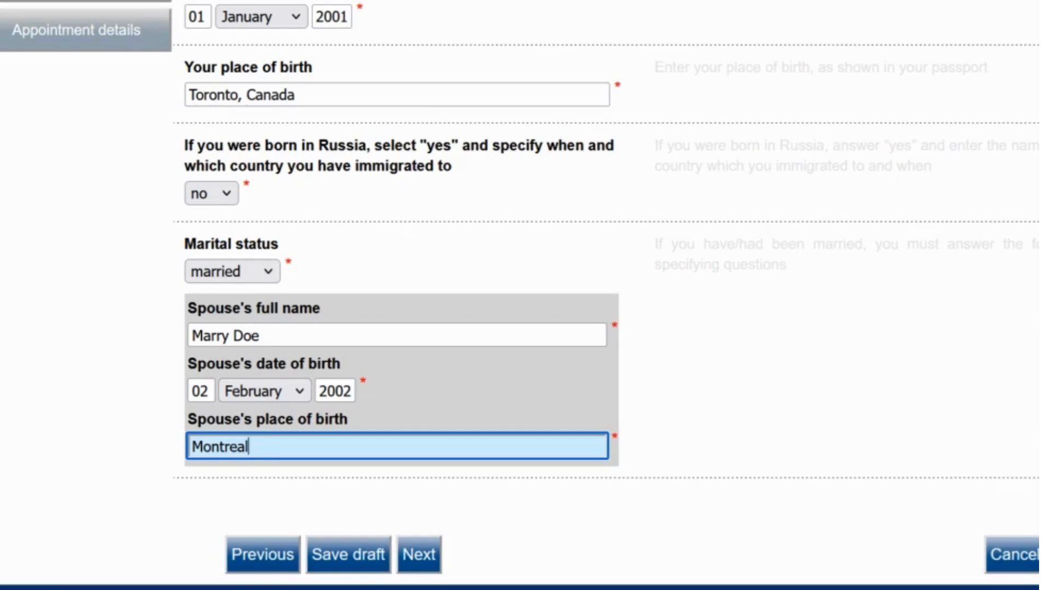
type(", Canada")
left_click(344, 545)
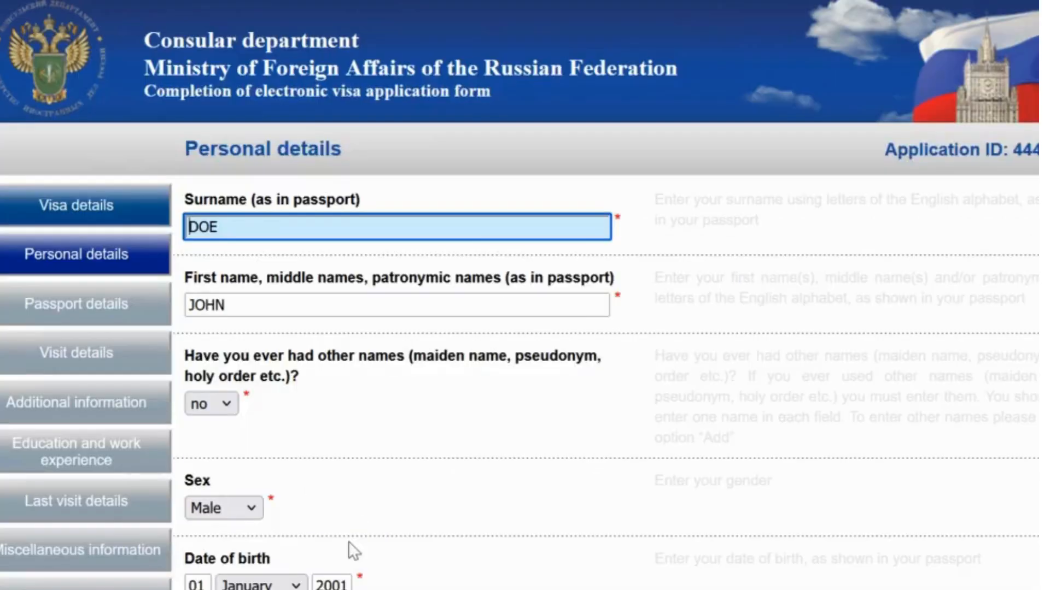
Continue from the completed personal details to the passport details.
scroll(465, 479, "down", 6)
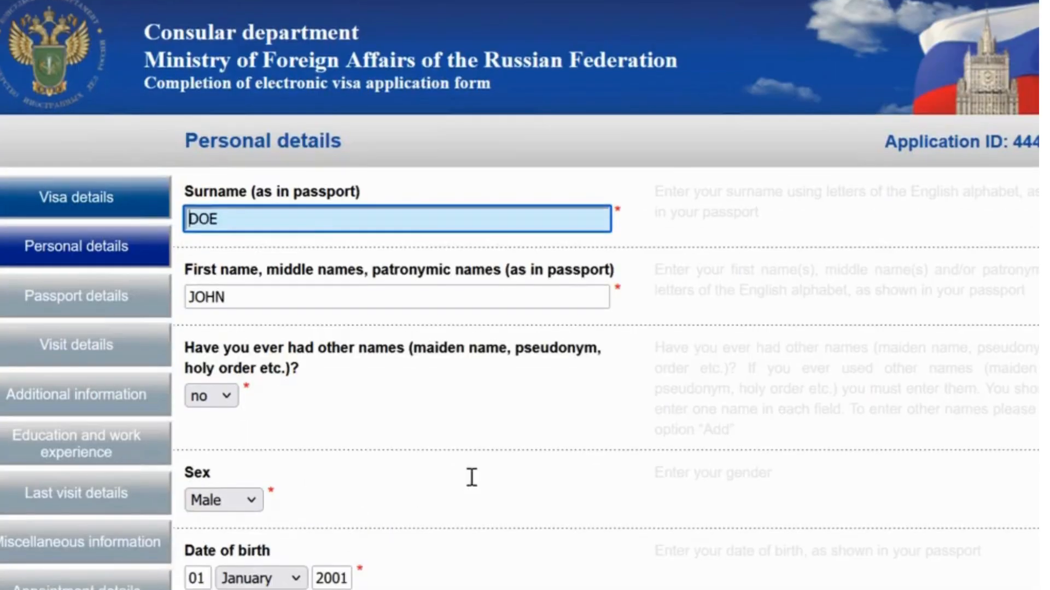
scroll(493, 465, "down", 3)
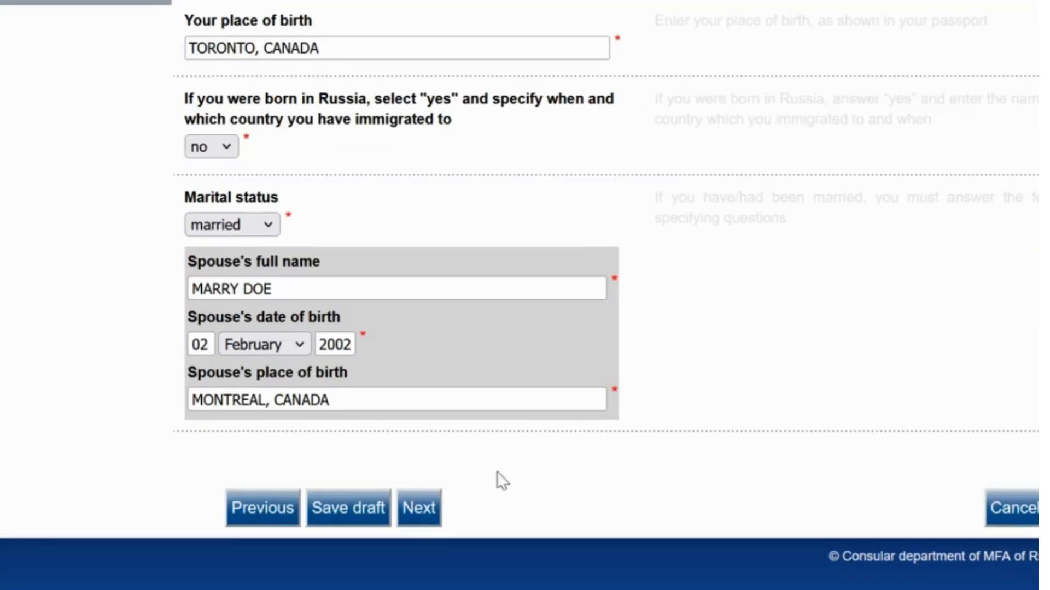
left_click(419, 508)
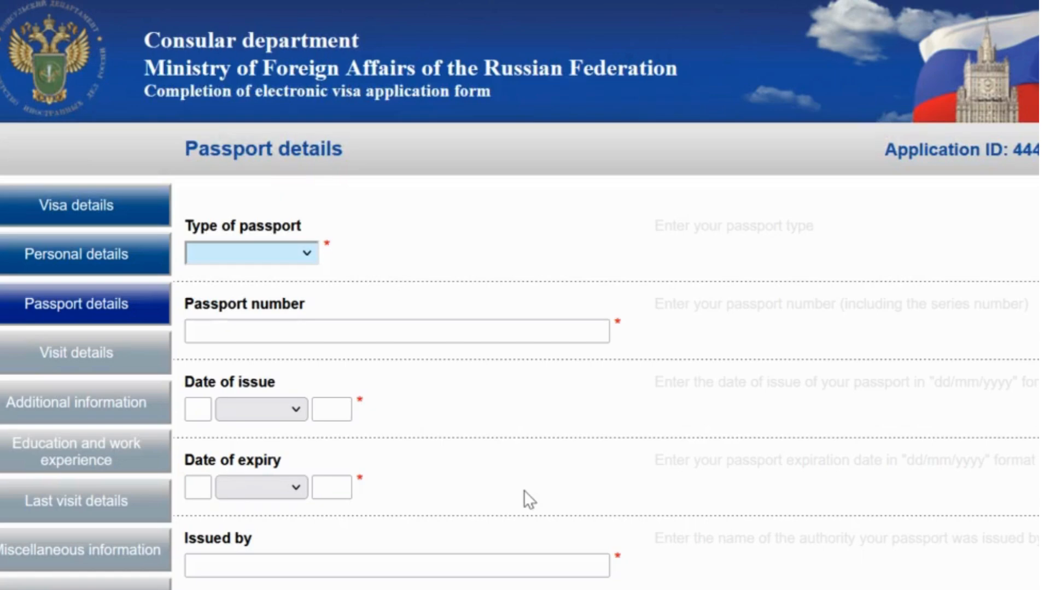
Set the passport type to ordinary and enter the applicant's passport number.
left_click(307, 254)
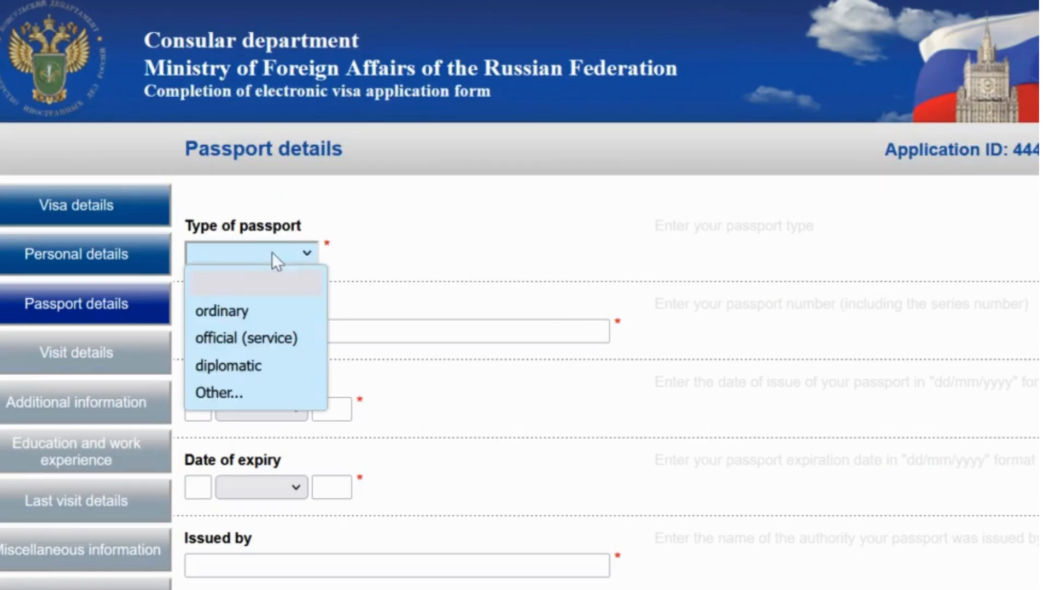
left_click(219, 312)
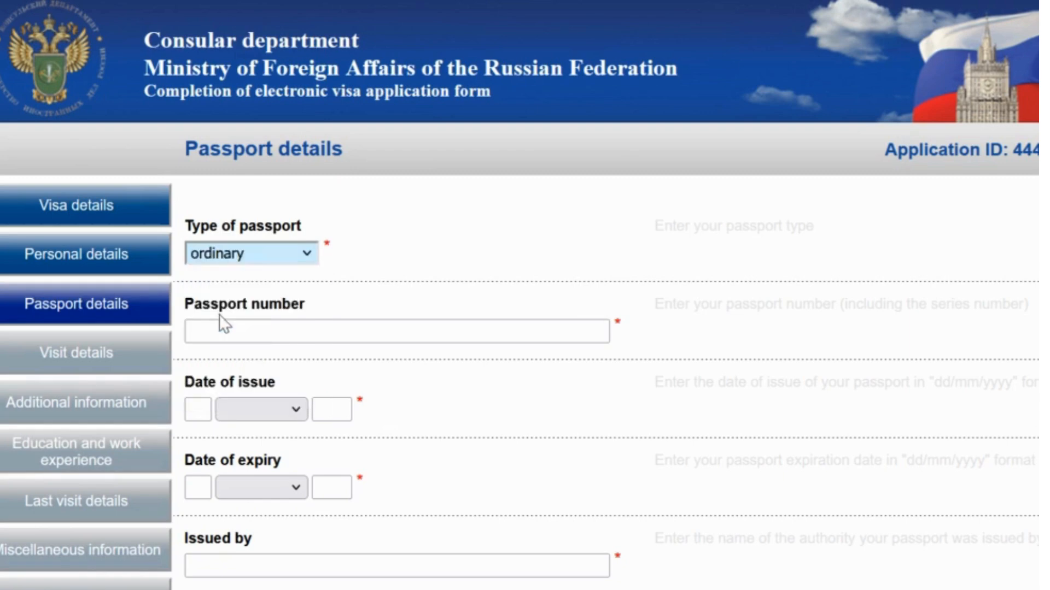
left_click(216, 330)
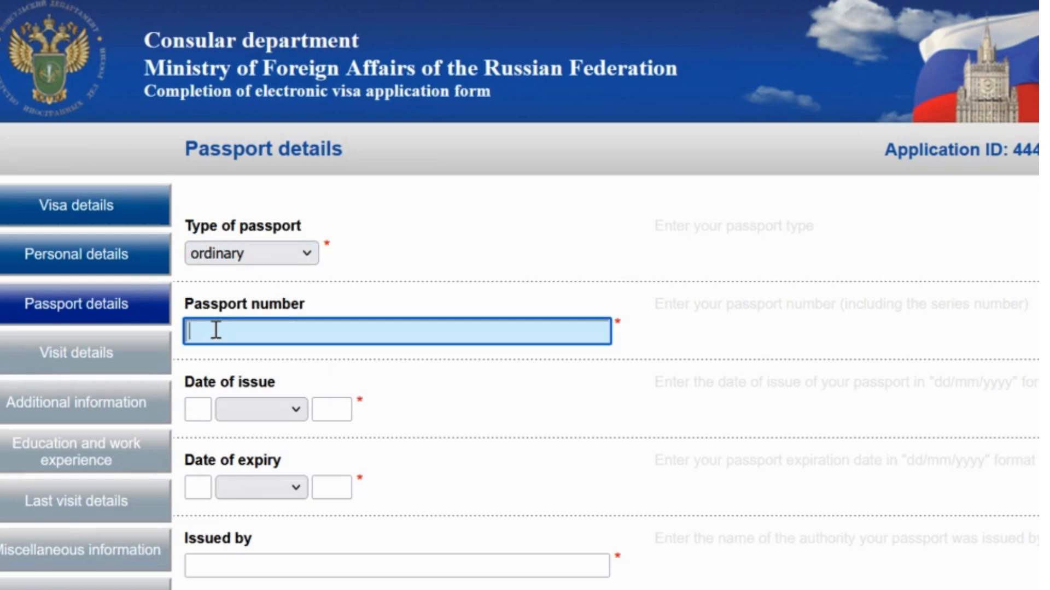
type("MN123456")
Set the passport's date of issue to 10 October 2023.
left_click(203, 413)
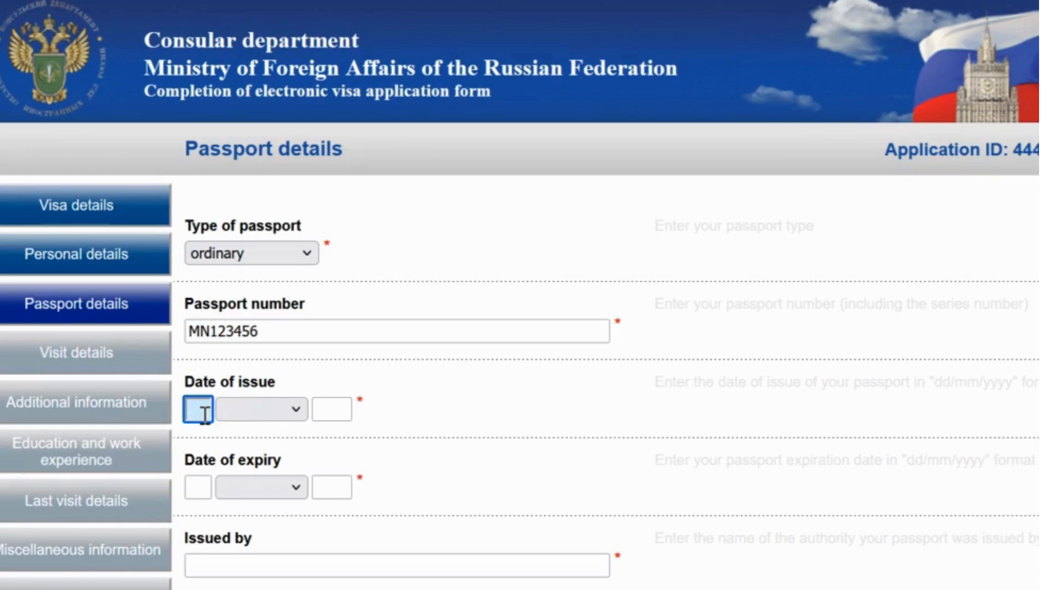
type("10")
left_click(255, 404)
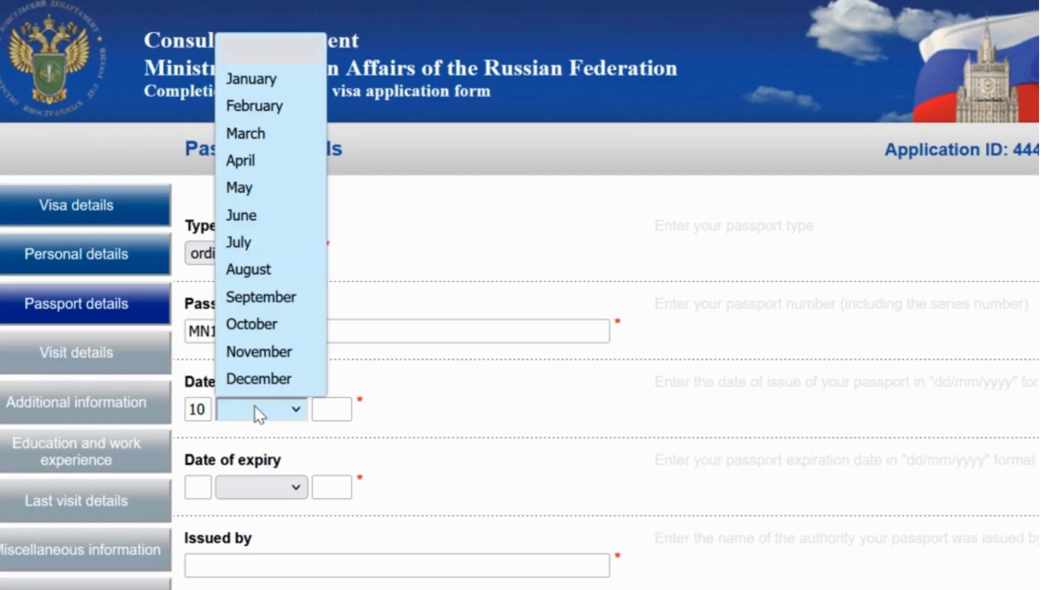
left_click(270, 324)
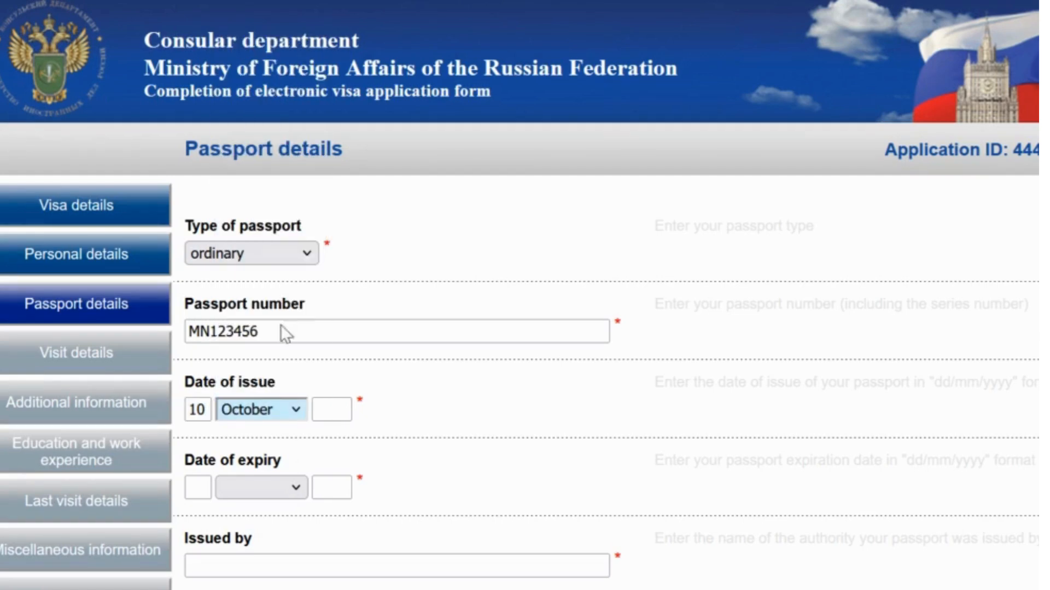
left_click(332, 410)
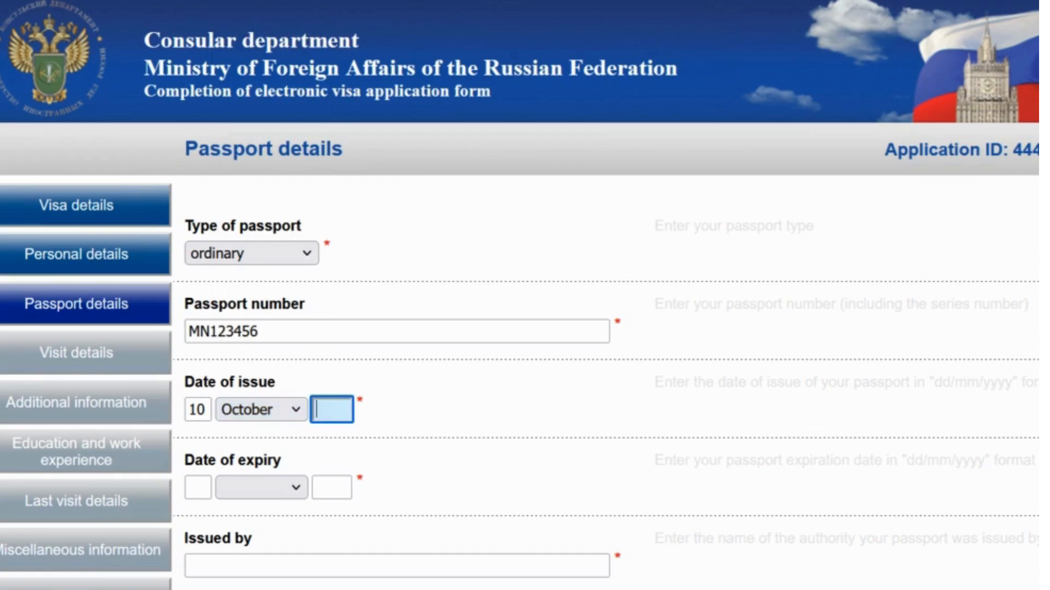
type("2")
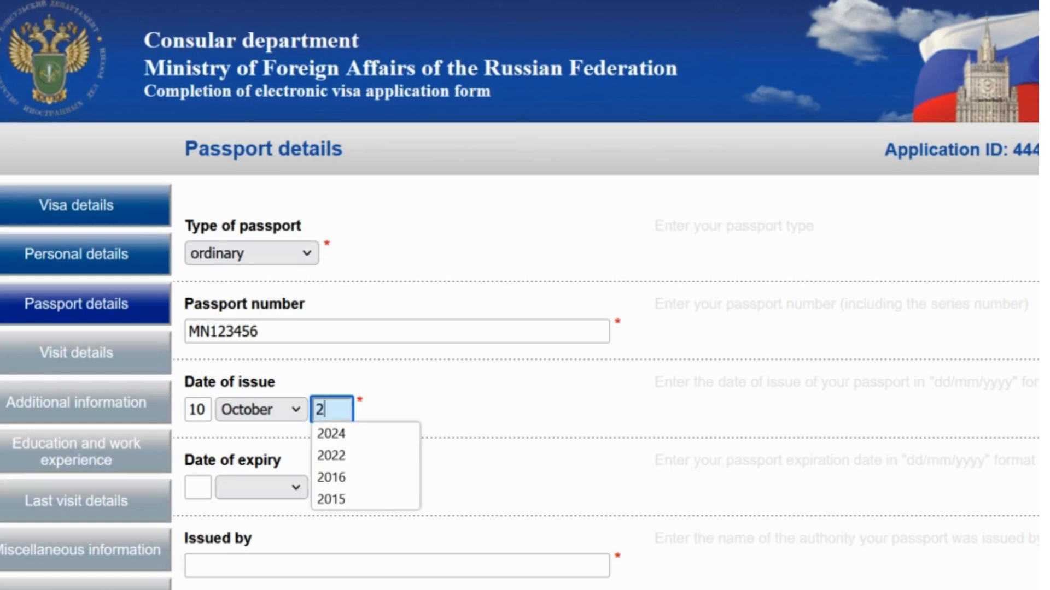
type("02")
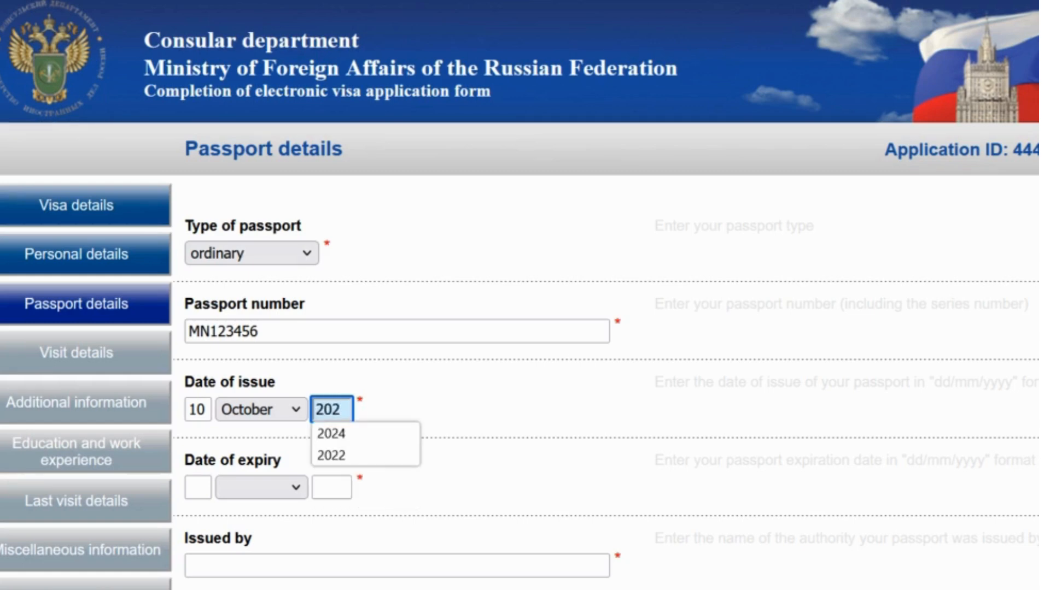
type("3")
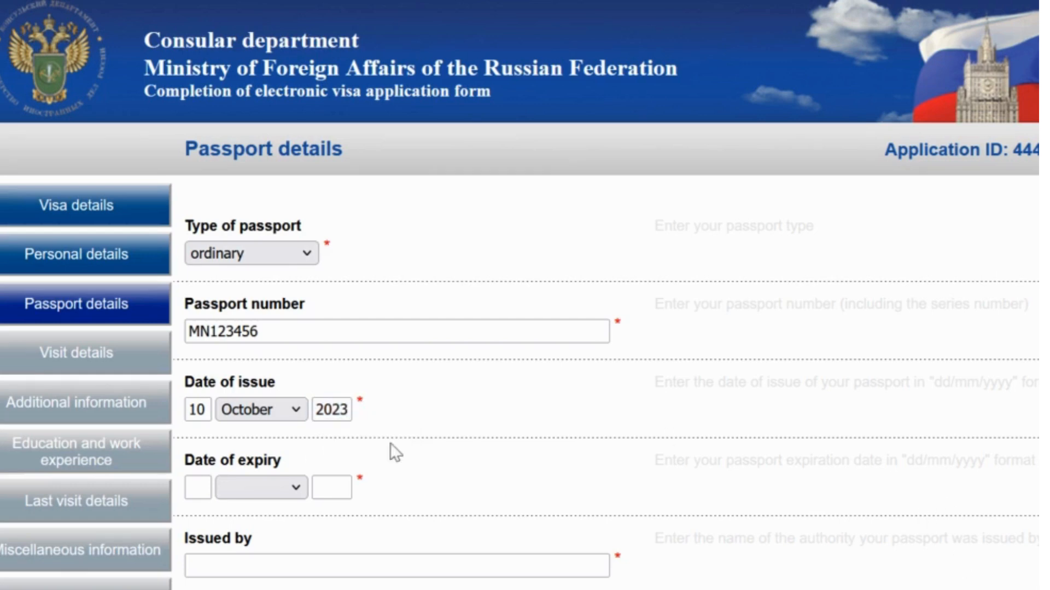
Set the passport's date of expiry to 10 October 2033.
left_click(197, 487)
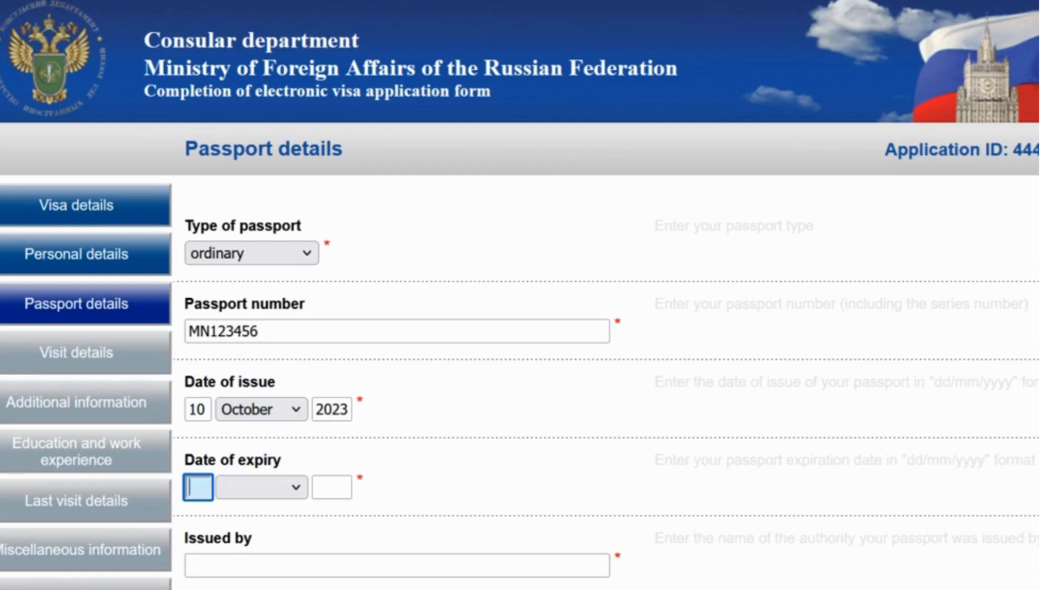
type("10")
left_click(295, 487)
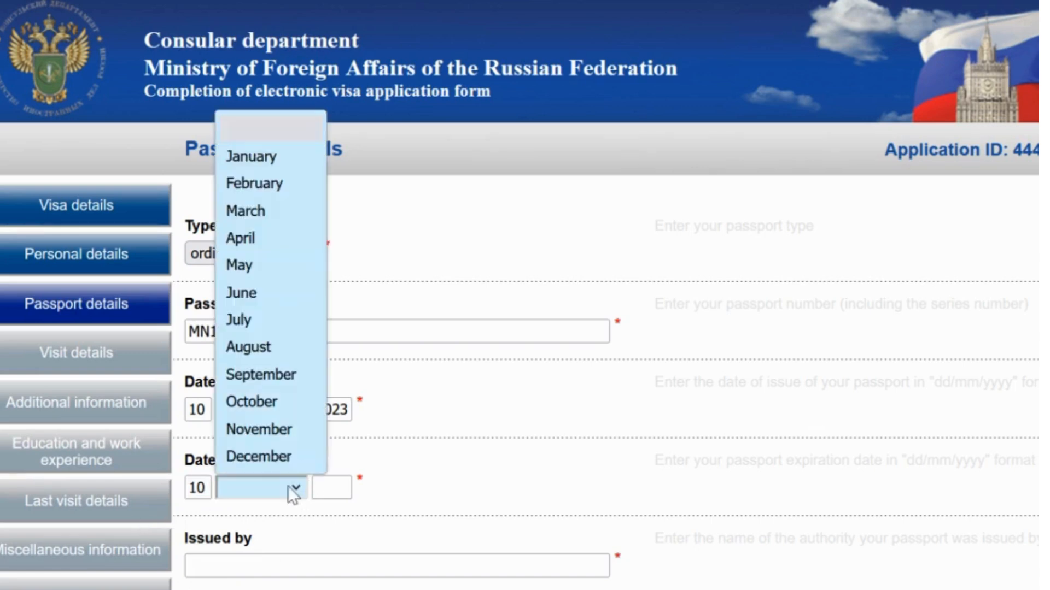
left_click(268, 398)
left_click(334, 492)
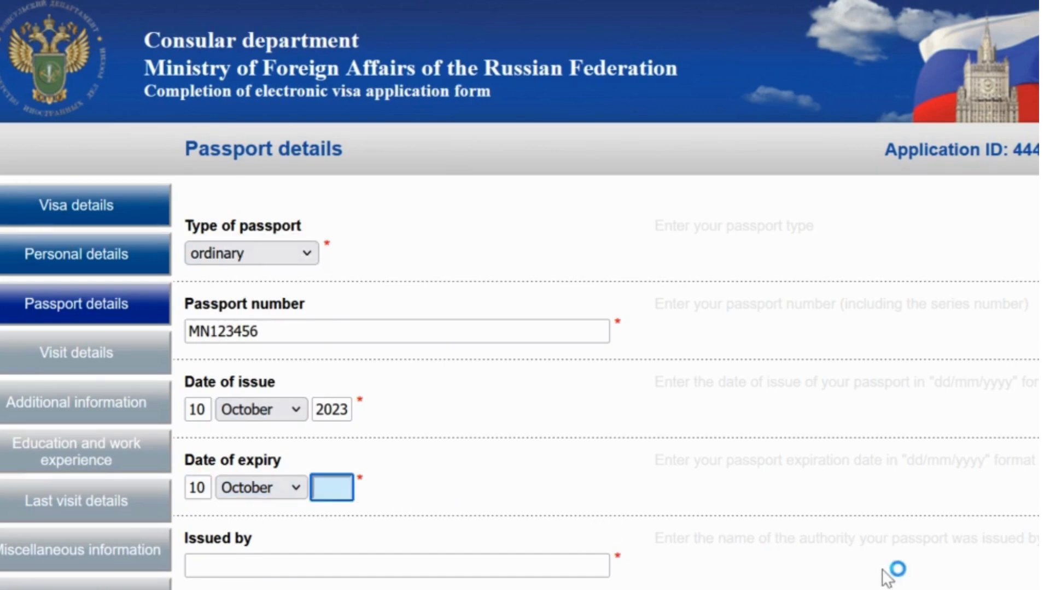
type("202")
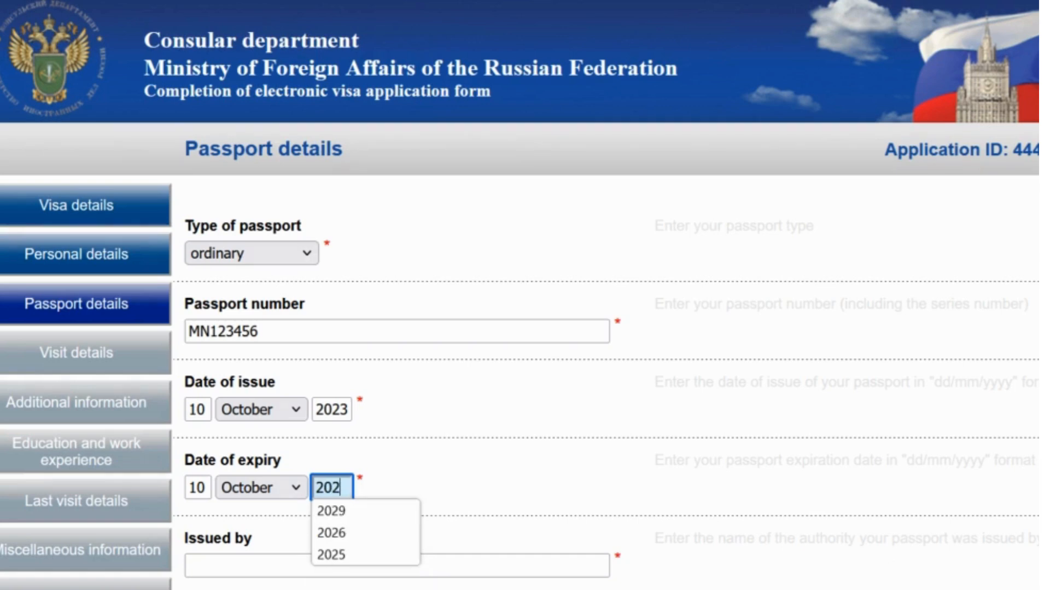
key("BackSpace")
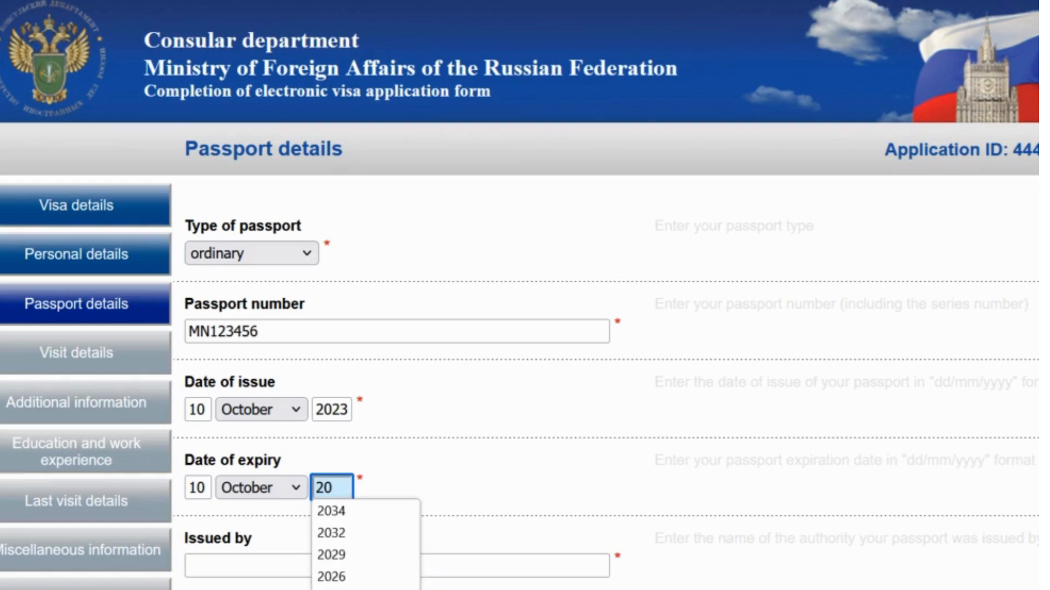
type("33")
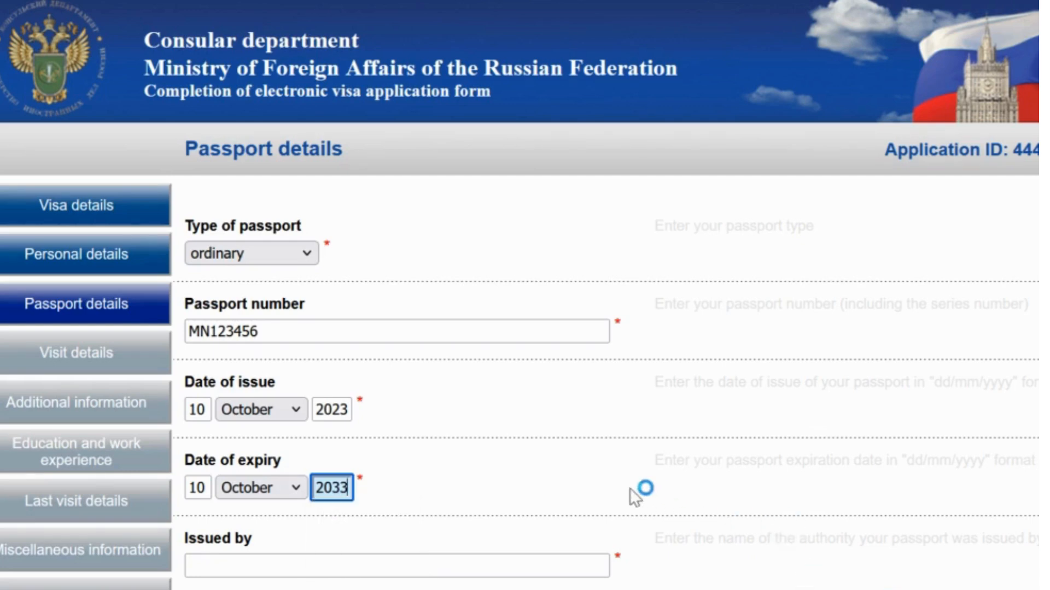
Enter Toronto as the passport's issuing authority and save the application draft.
scroll(630, 487, "down", 2)
left_click(295, 441)
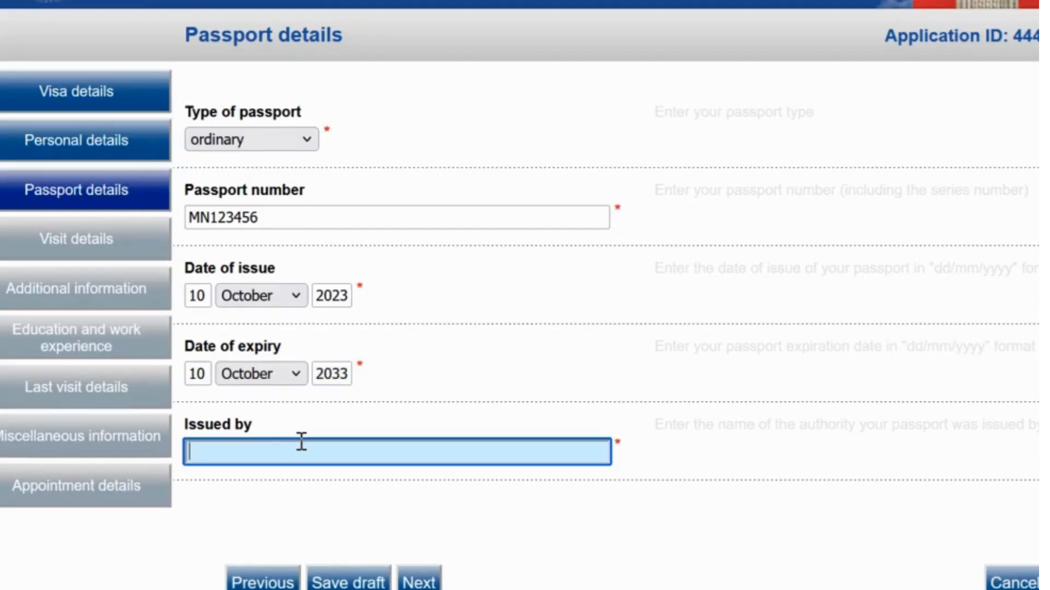
type("Toronto")
left_click(360, 582)
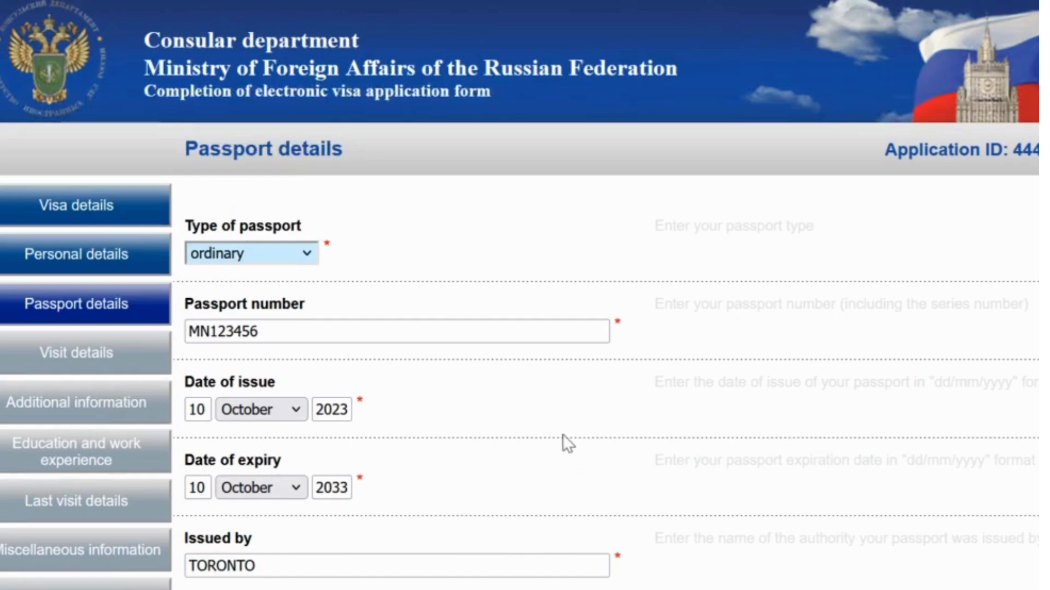
Continue to the visit details and enter "Travel Co Name" as the name of the organization to visit.
scroll(552, 430, "down", 3)
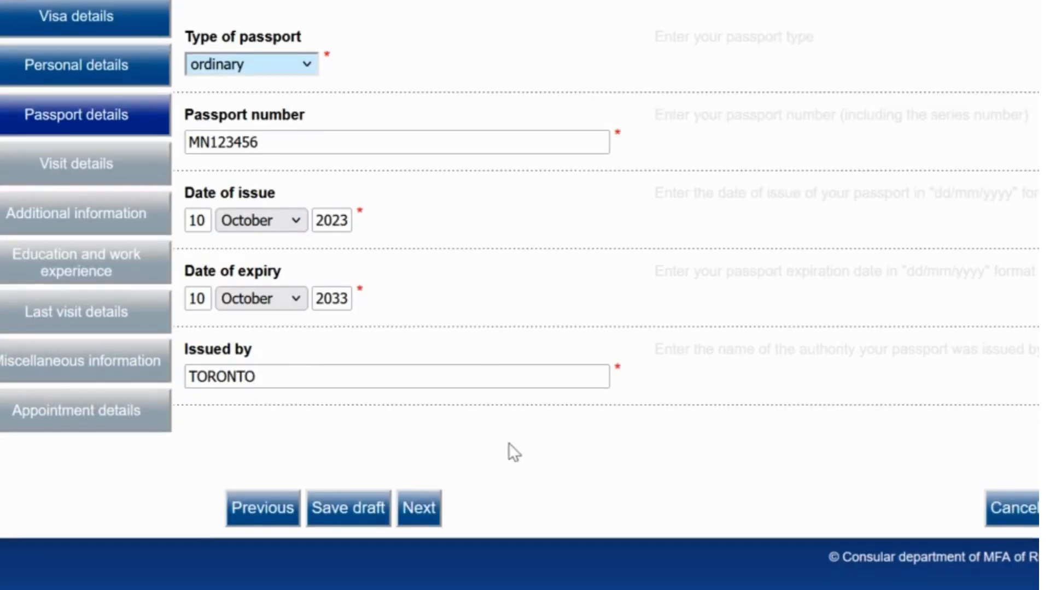
left_click(414, 506)
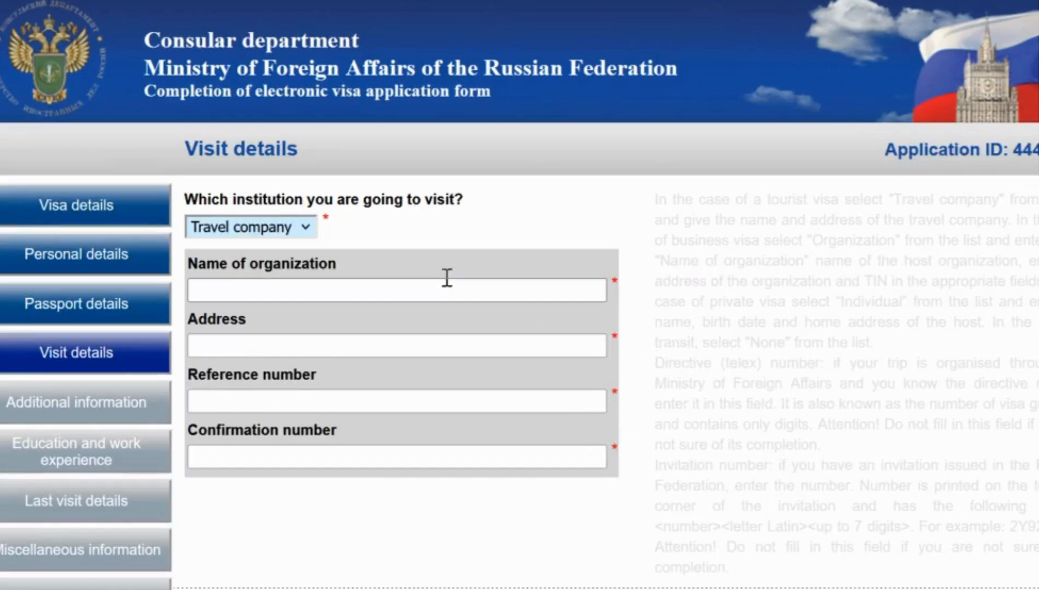
left_click(224, 286)
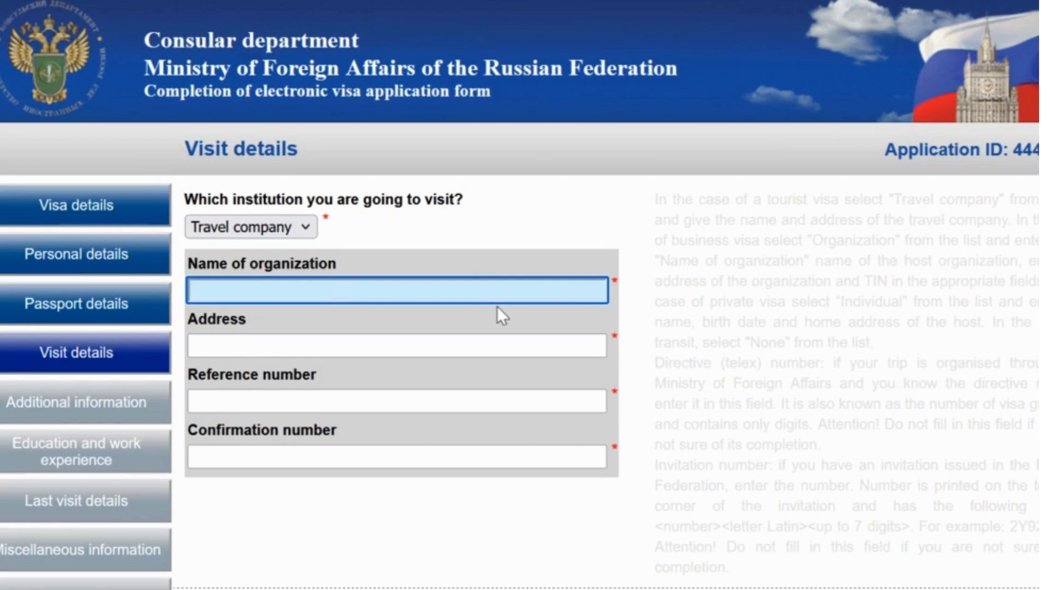
type("Travel C")
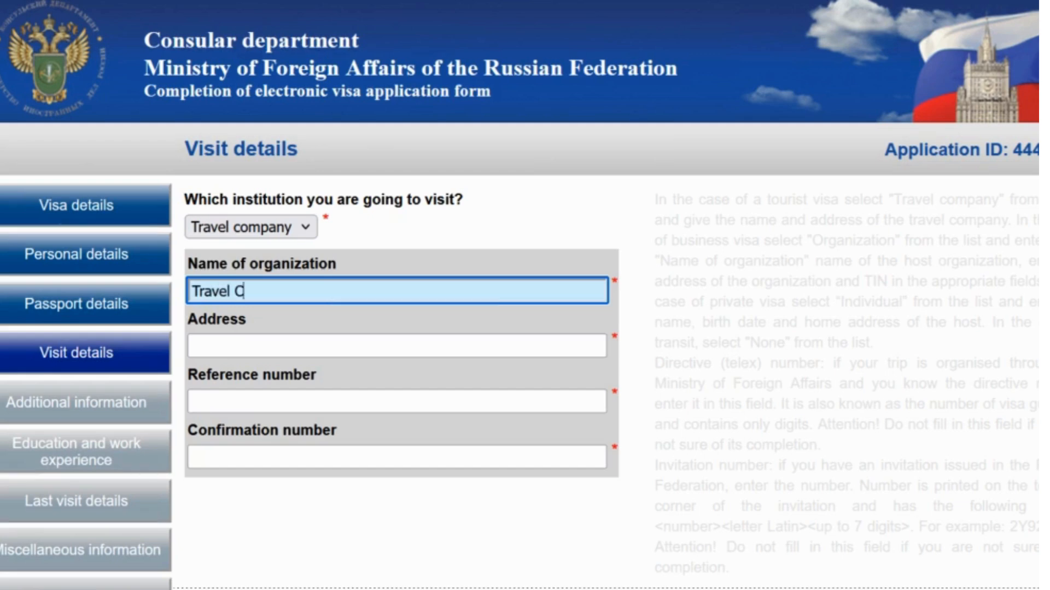
type("o C")
key("BackSpace")
type("Namwe")
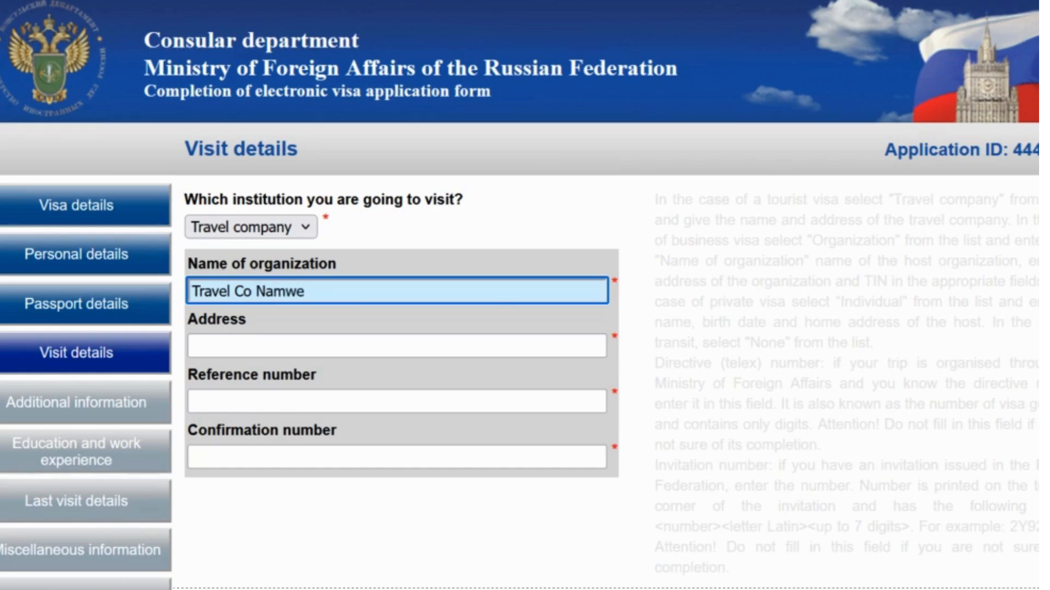
key("BackSpace")
key("BackSpace")
type("e")
Enter "travel co address in Russia" as the travel company's address.
left_click(241, 343)
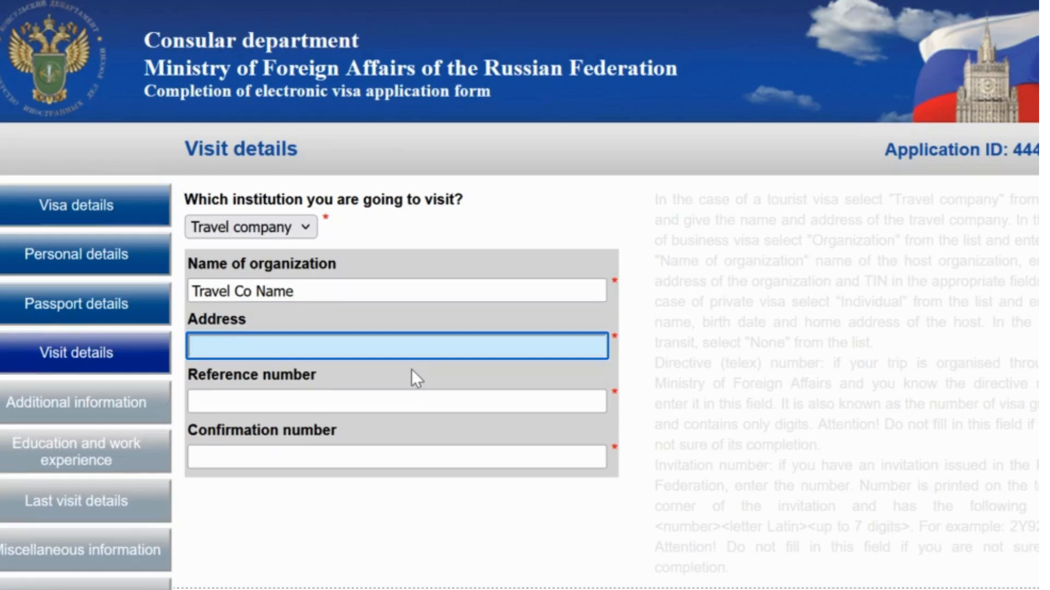
type("travel co a")
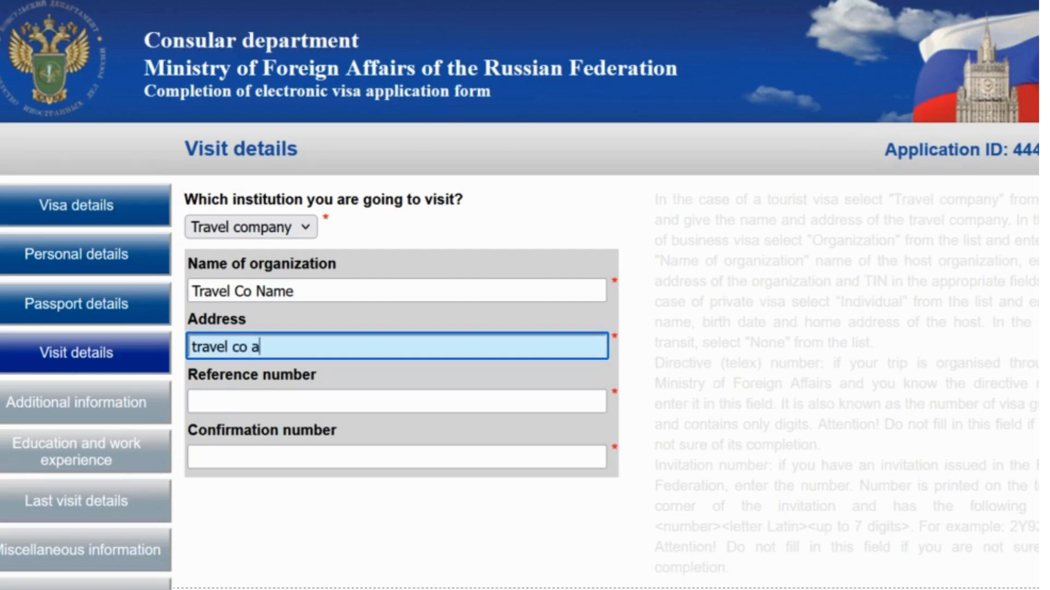
type("ddress in R")
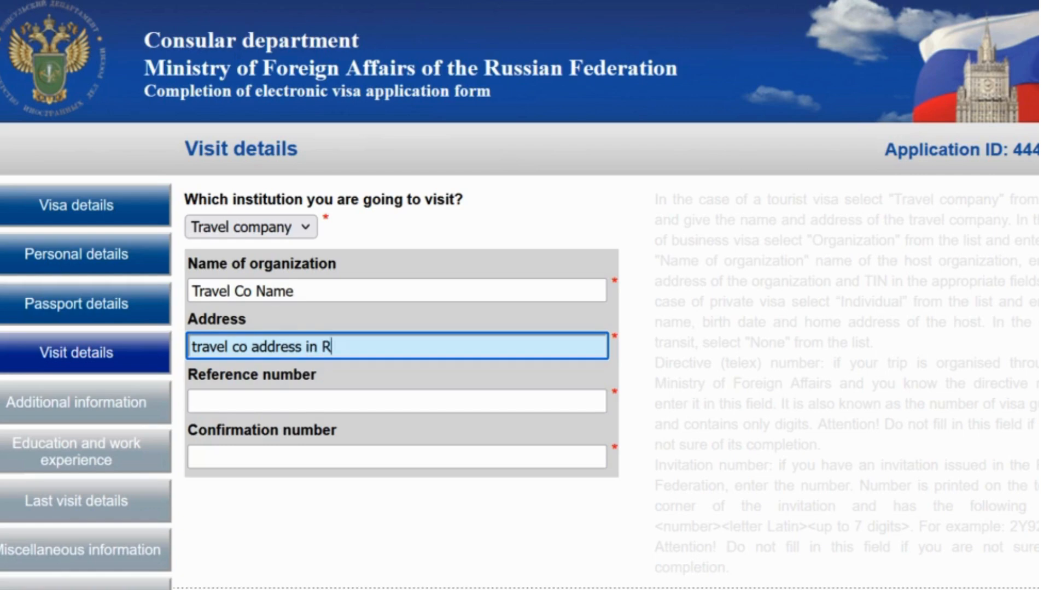
type("ussia")
Fill in the travel company's reference number and confirmation number.
left_click(214, 403)
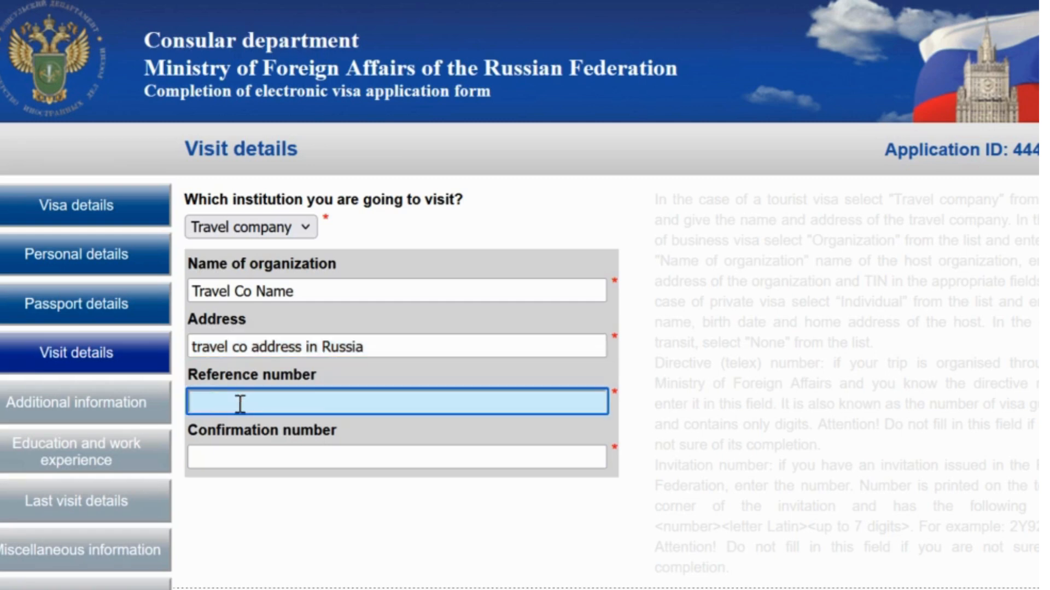
type("123455")
left_click(235, 453)
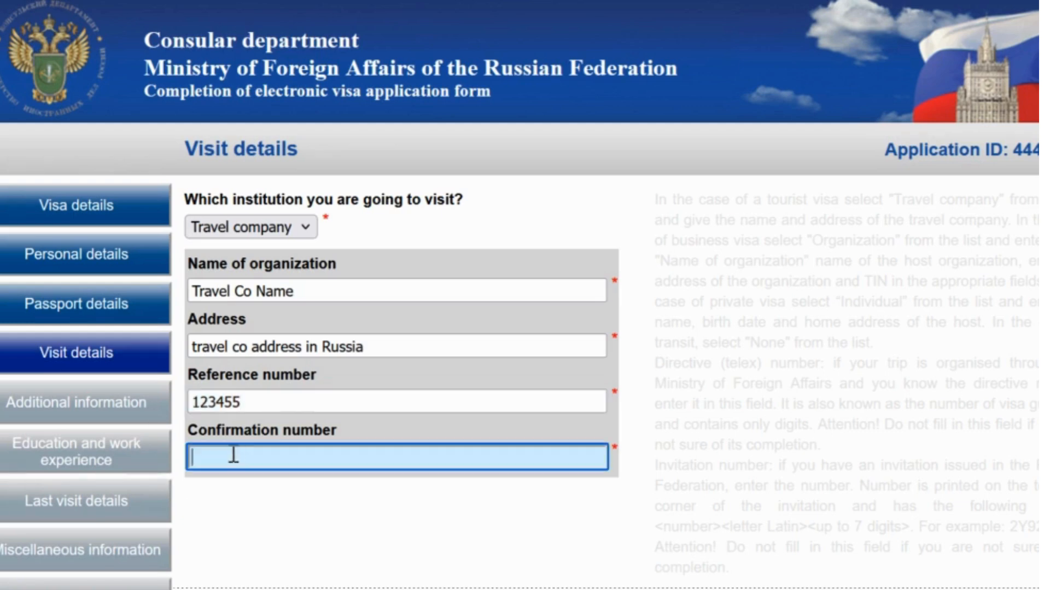
type("125587")
Enter MOSCOW as the first city in the itinerary, choosing the city itself rather than the Moscow region.
scroll(586, 478, "down", 4)
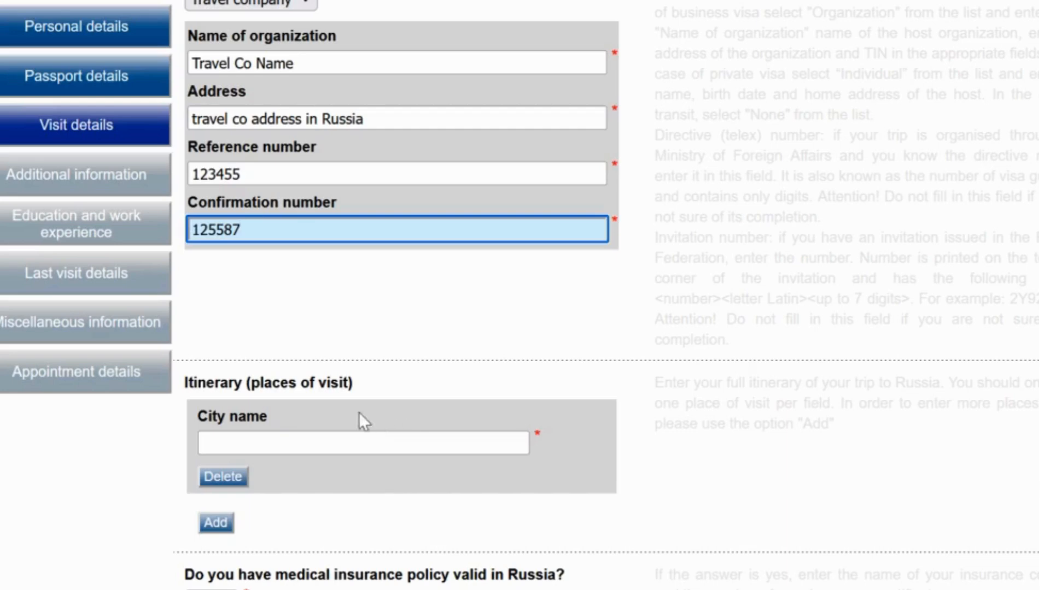
left_click(270, 442)
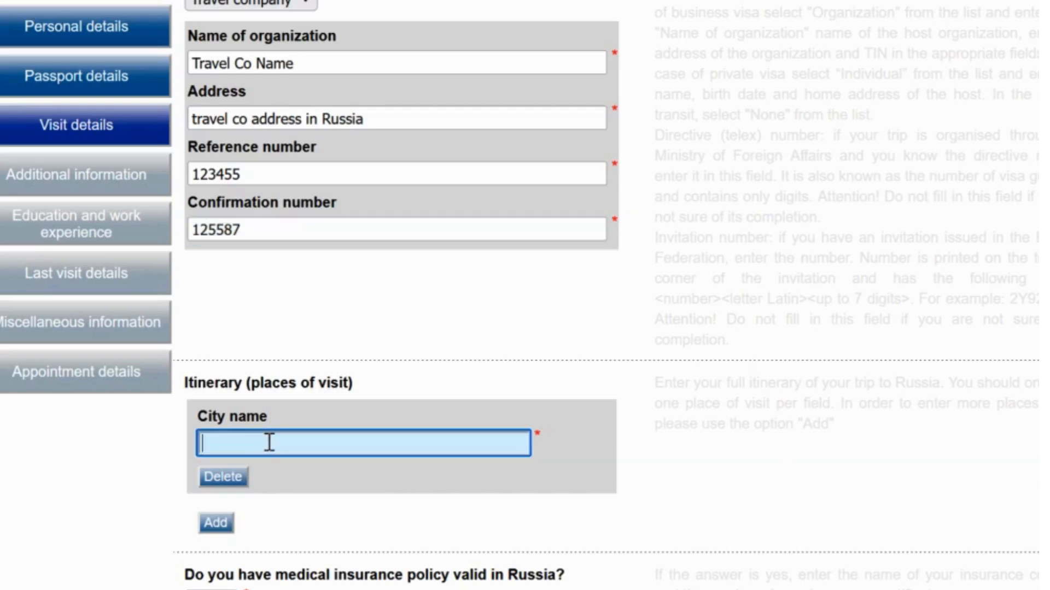
type("Mow")
key("BackSpace")
type("s")
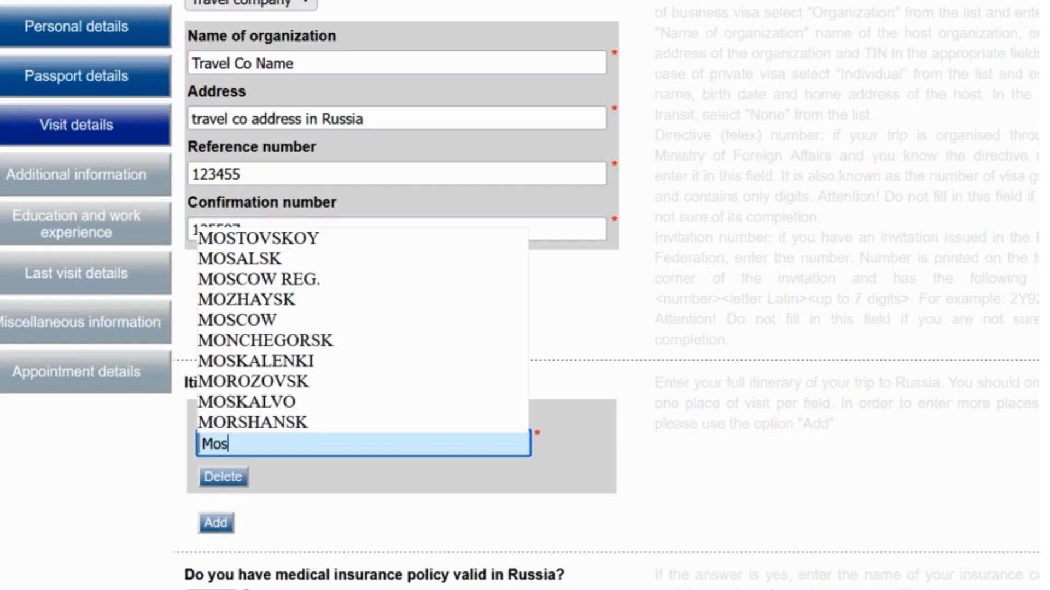
type("cow")
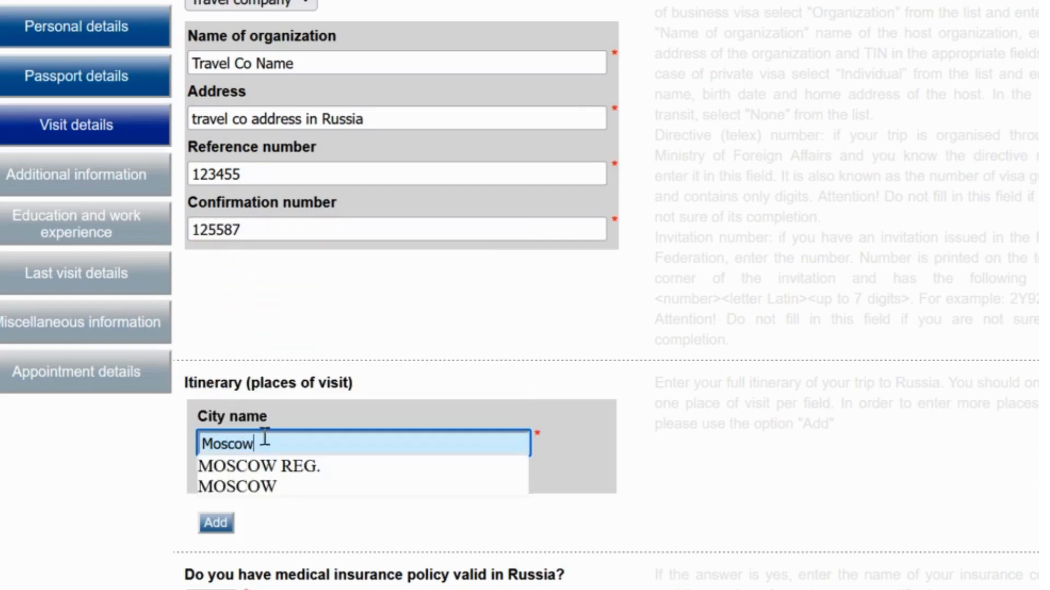
left_click(228, 490)
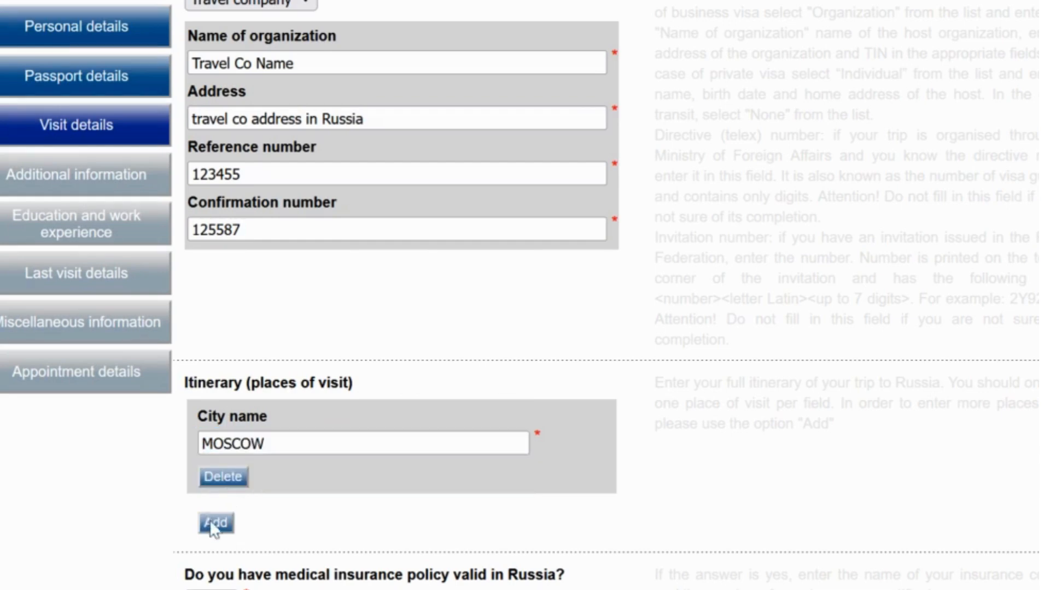
Add a second place of visit to the itinerary and set its city to SOCHI.
scroll(337, 524, "down", 4)
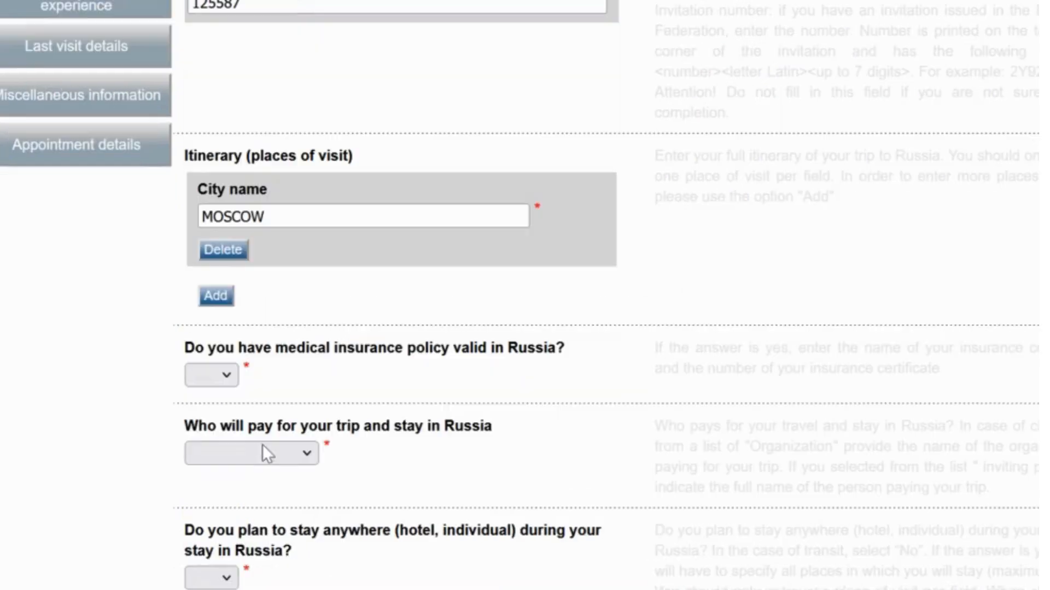
left_click(218, 296)
left_click(240, 318)
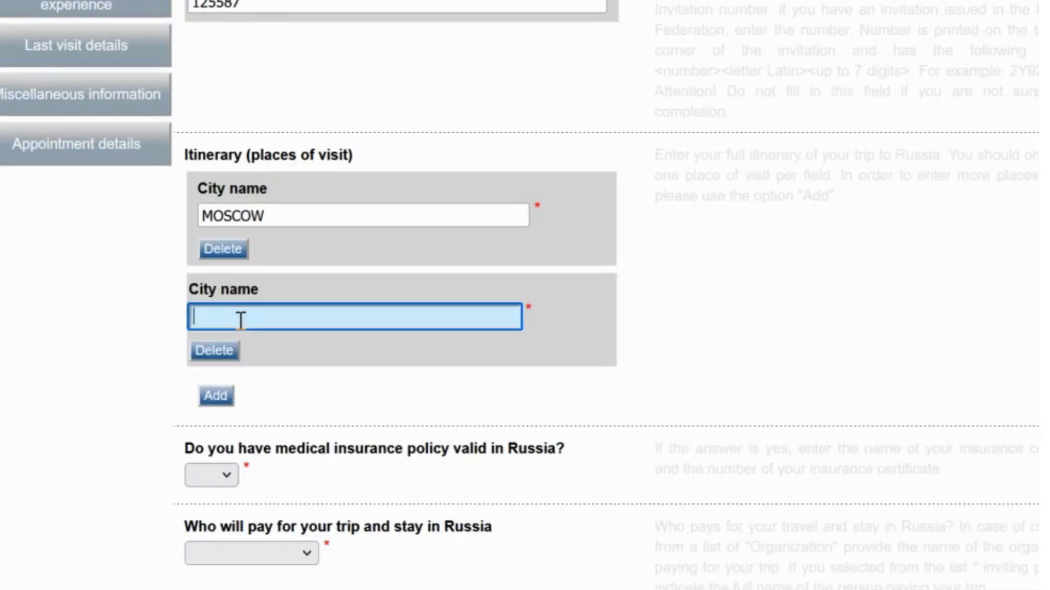
type("Soch")
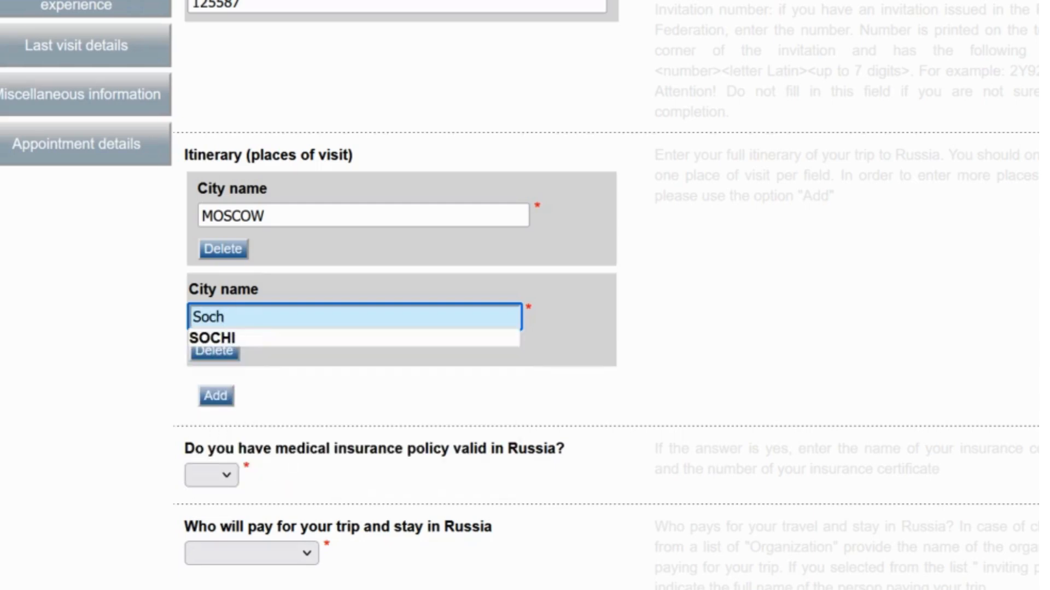
left_click(199, 339)
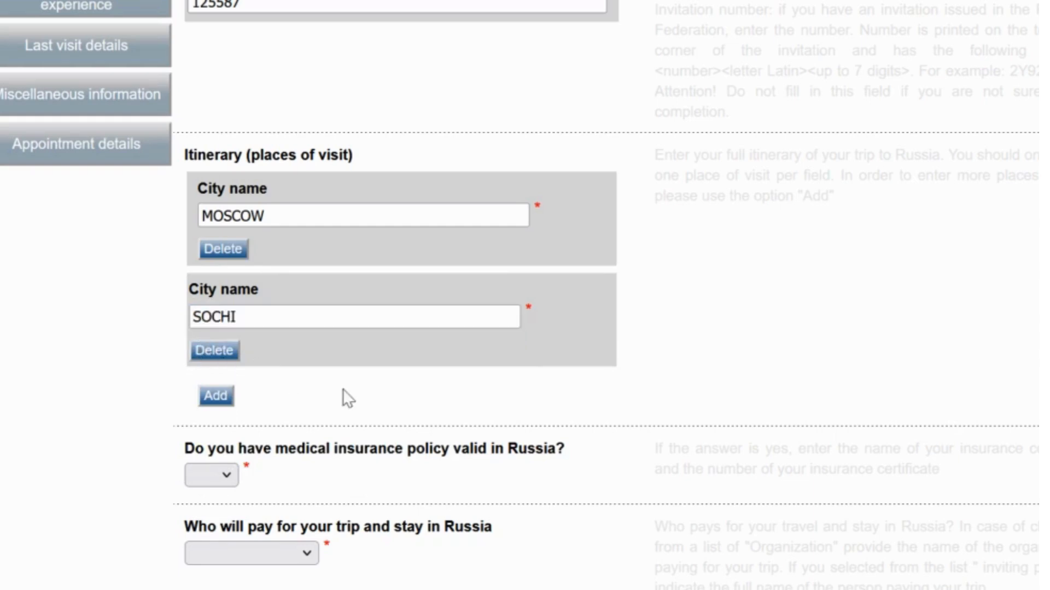
scroll(344, 385, "down", 2)
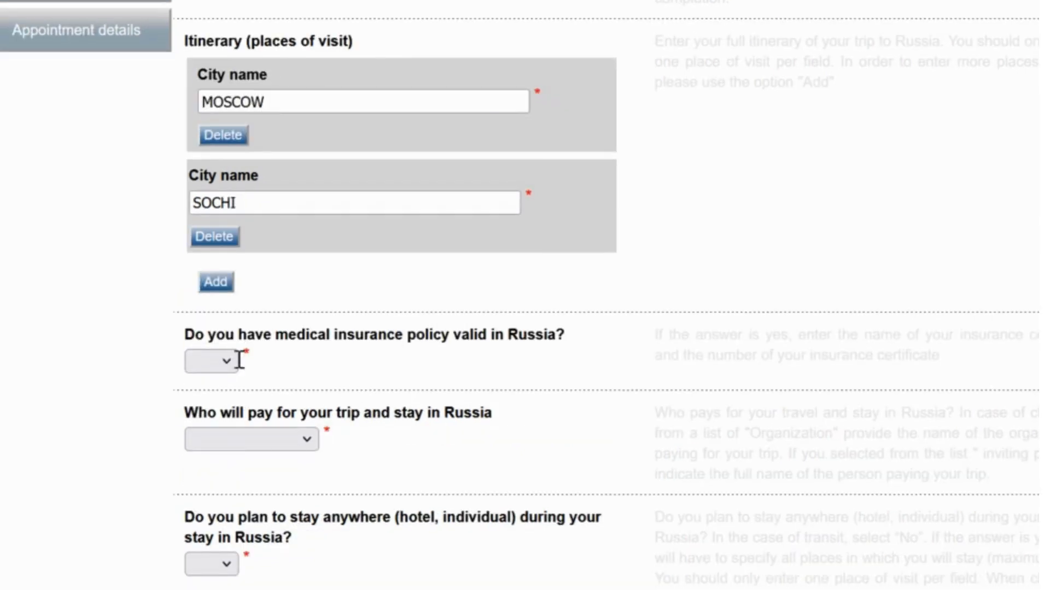
Answer no to having medical insurance valid in Russia and set the trip's payer to Independently.
left_click(233, 361)
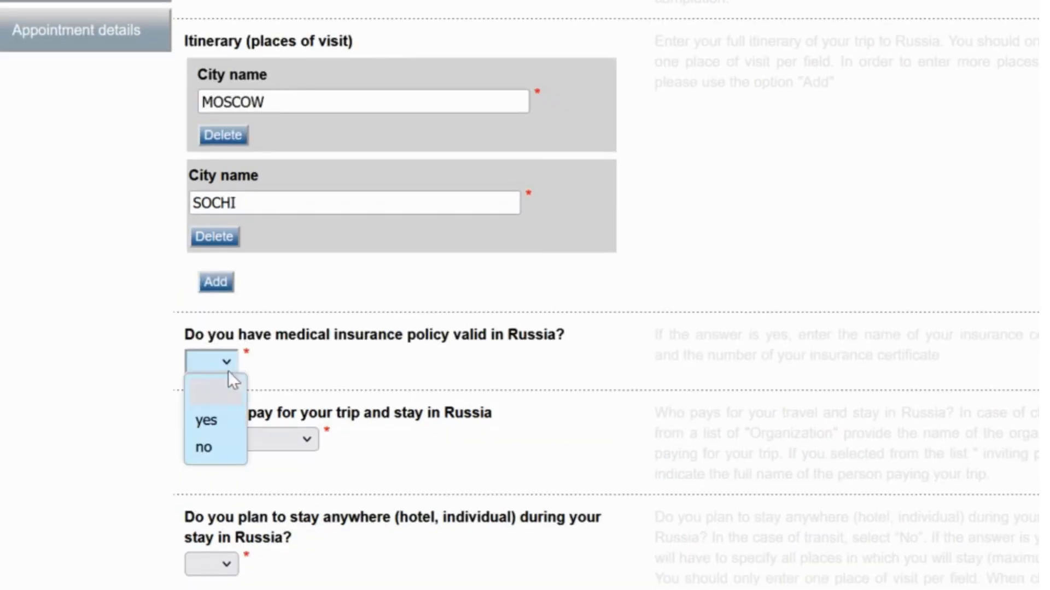
left_click(209, 449)
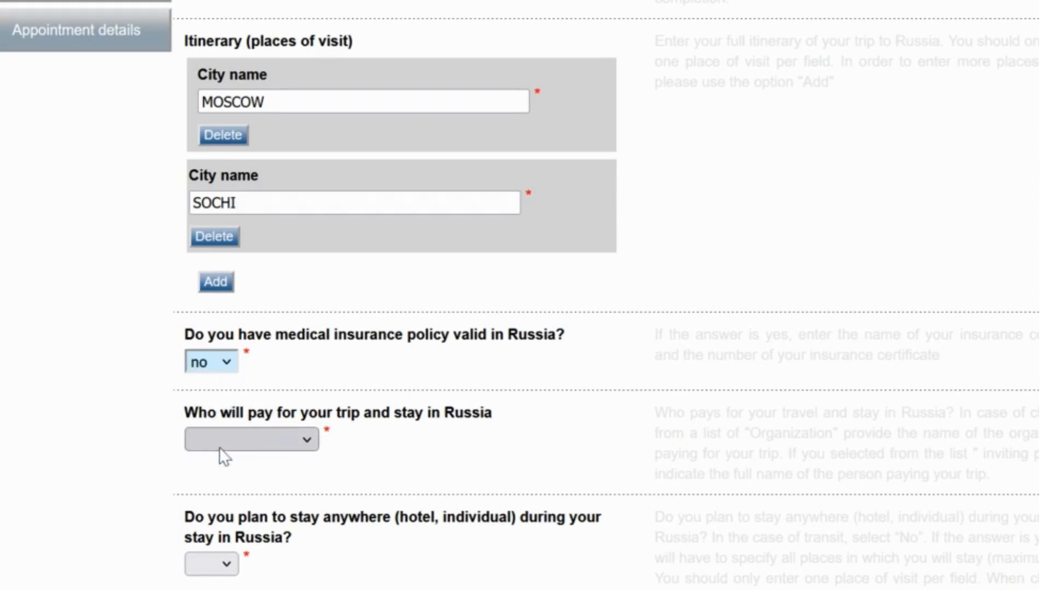
left_click(290, 442)
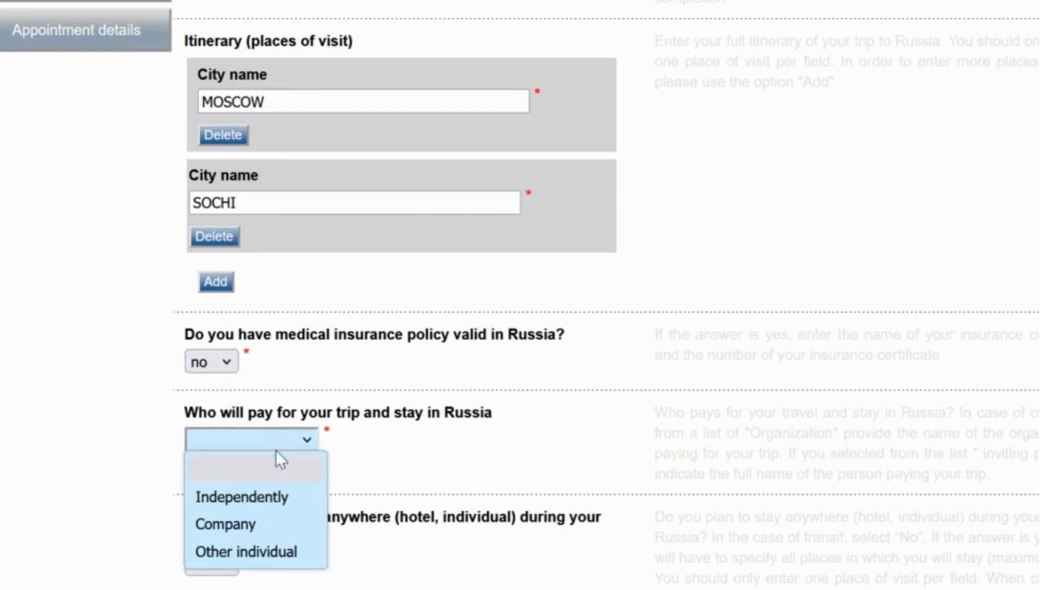
left_click(260, 499)
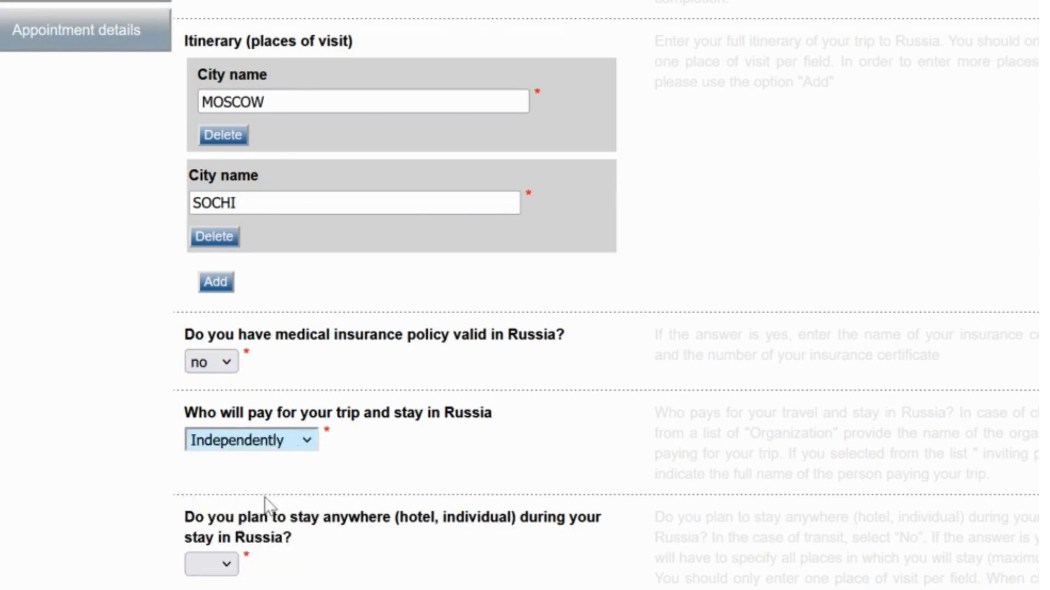
Answer yes to planning to stay anywhere in Russia and set the type of place of visit to Hotel.
scroll(438, 446, "down", 4)
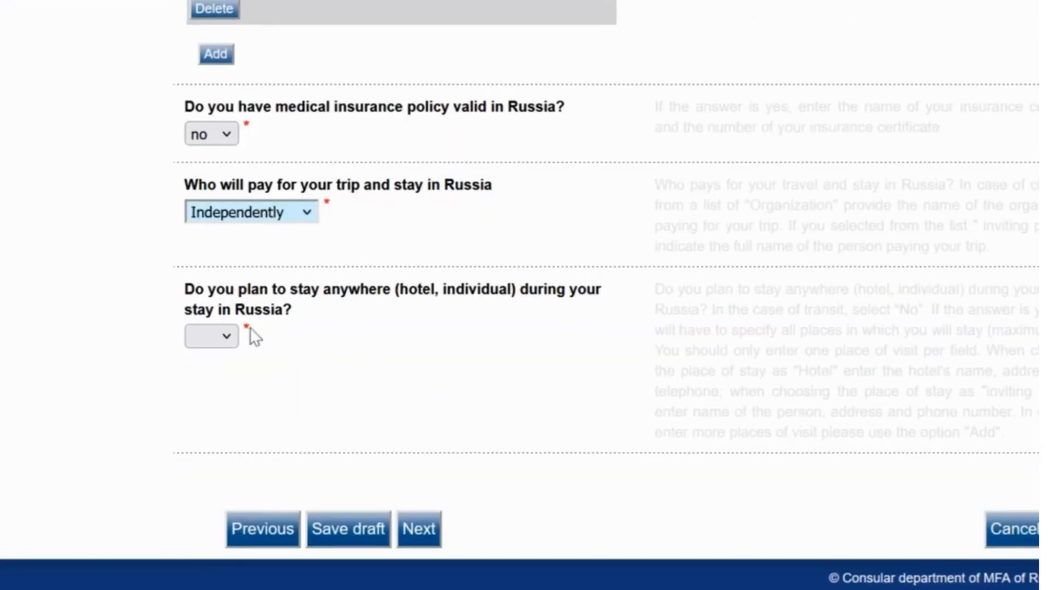
left_click(219, 329)
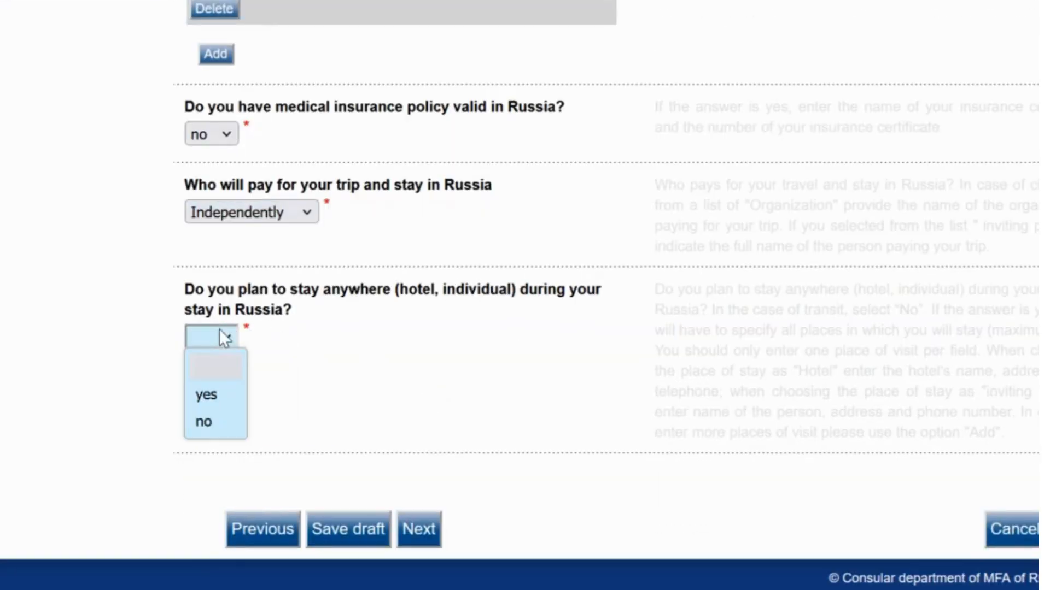
left_click(204, 395)
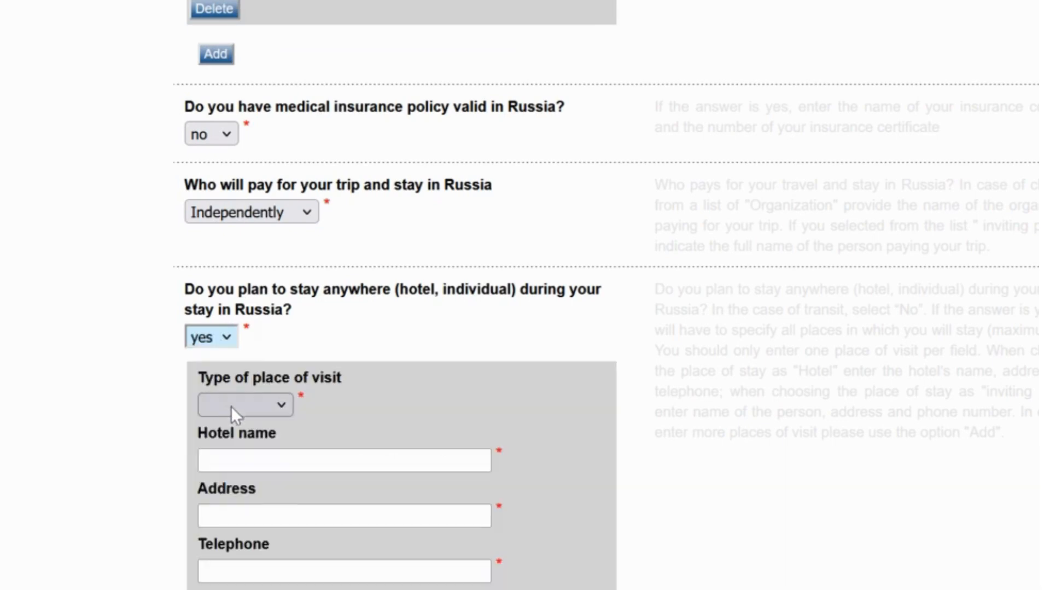
left_click(271, 408)
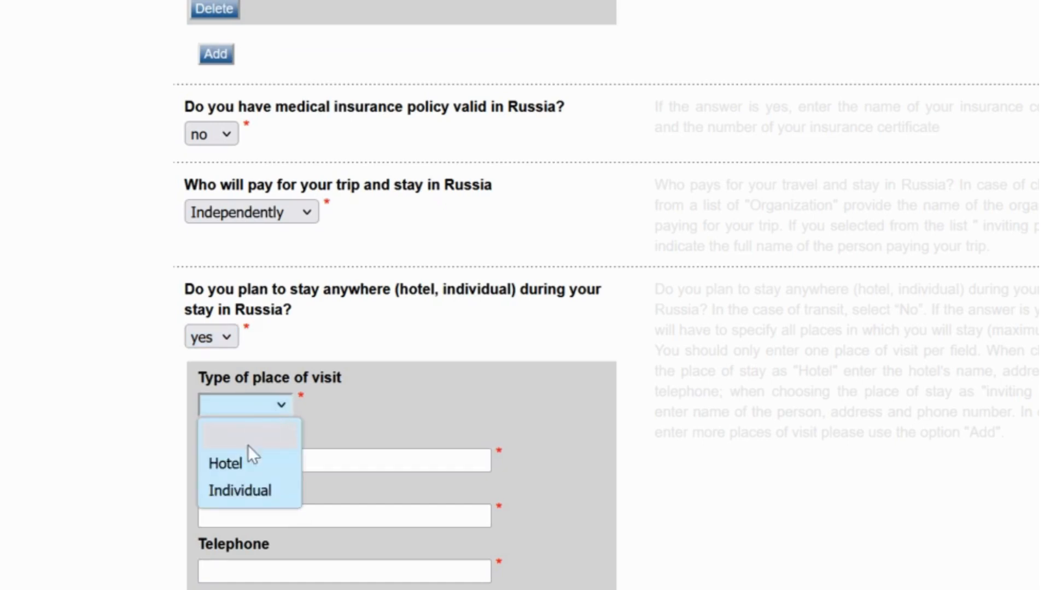
left_click(243, 463)
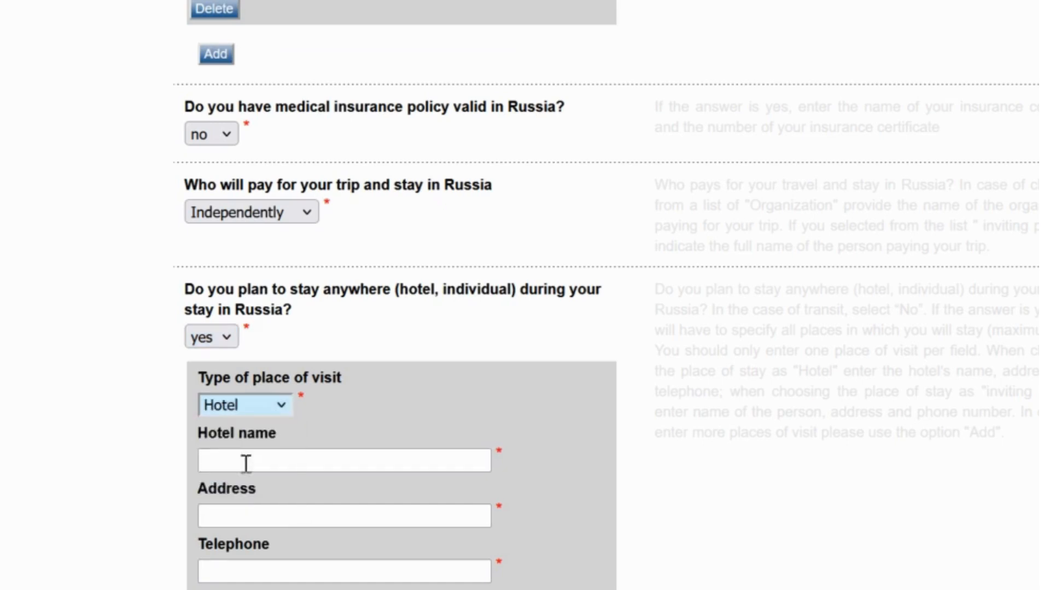
Enter Salut as the hotel name and fill in the hotel's address in Moscow.
left_click(217, 461)
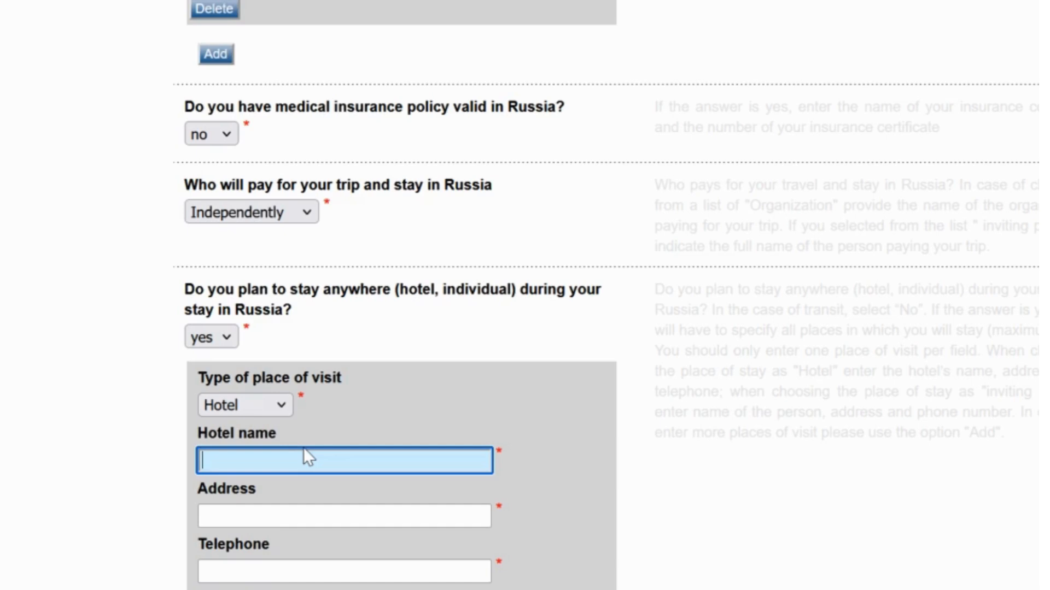
type("S")
key("BackSpace")
type("D")
key("BackSpace")
type("Salut")
left_click(221, 515)
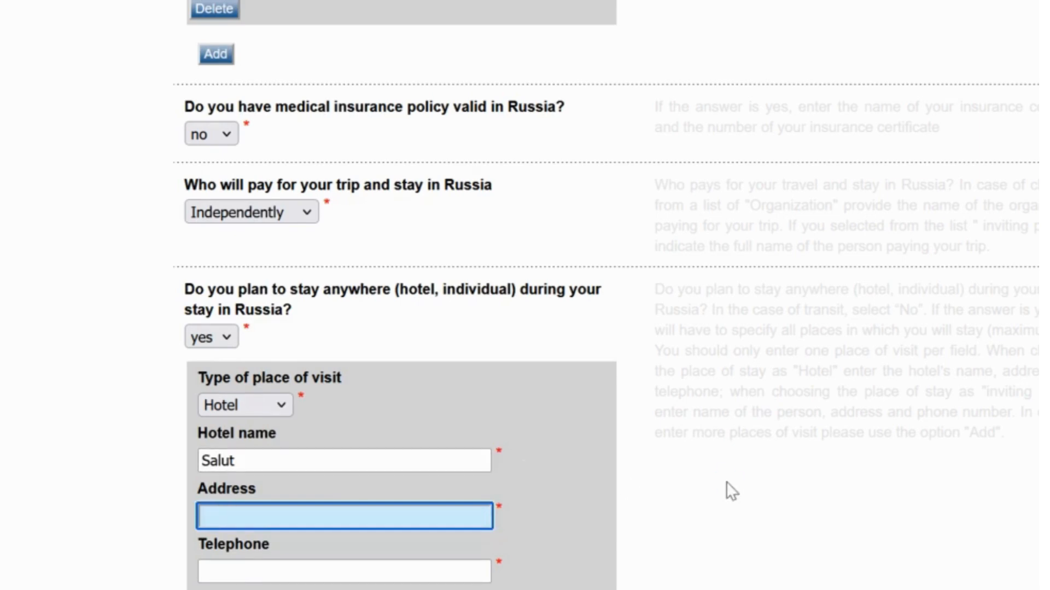
type("Moscow, L")
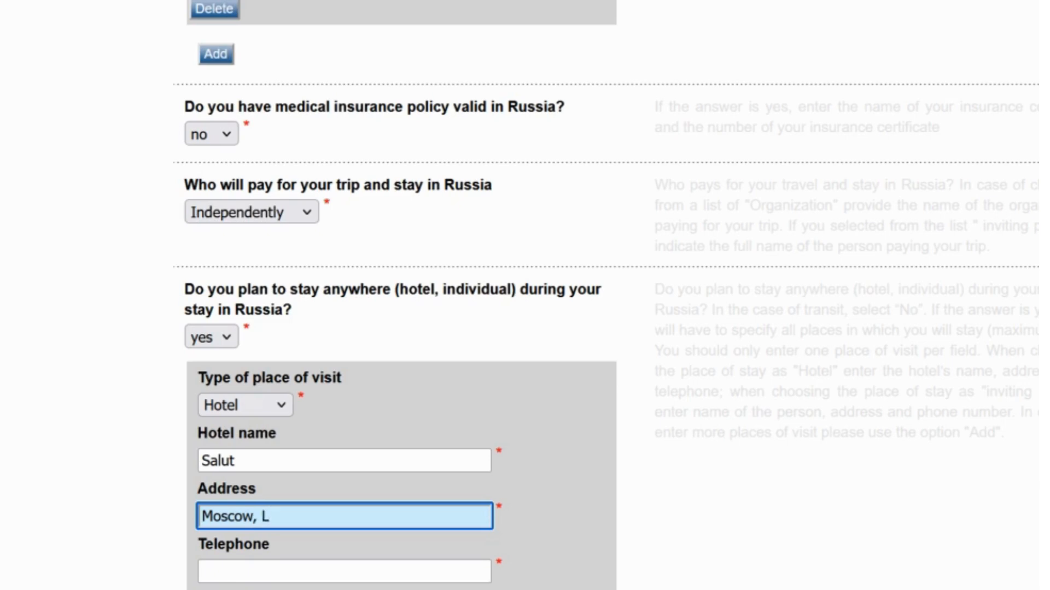
type("eninsky 158")
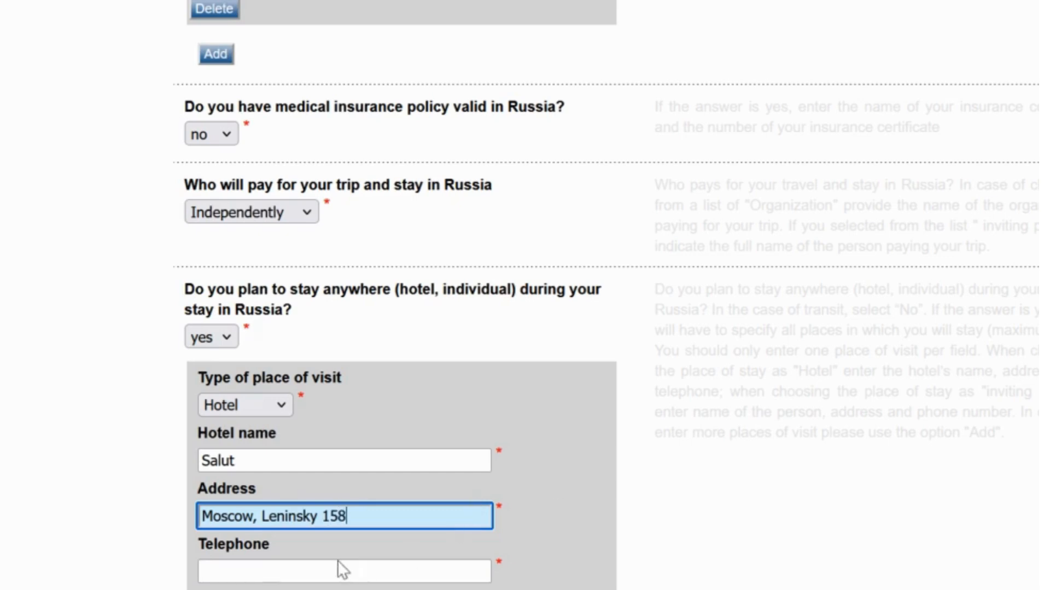
Fill in the hotel's telephone number.
left_click(299, 574)
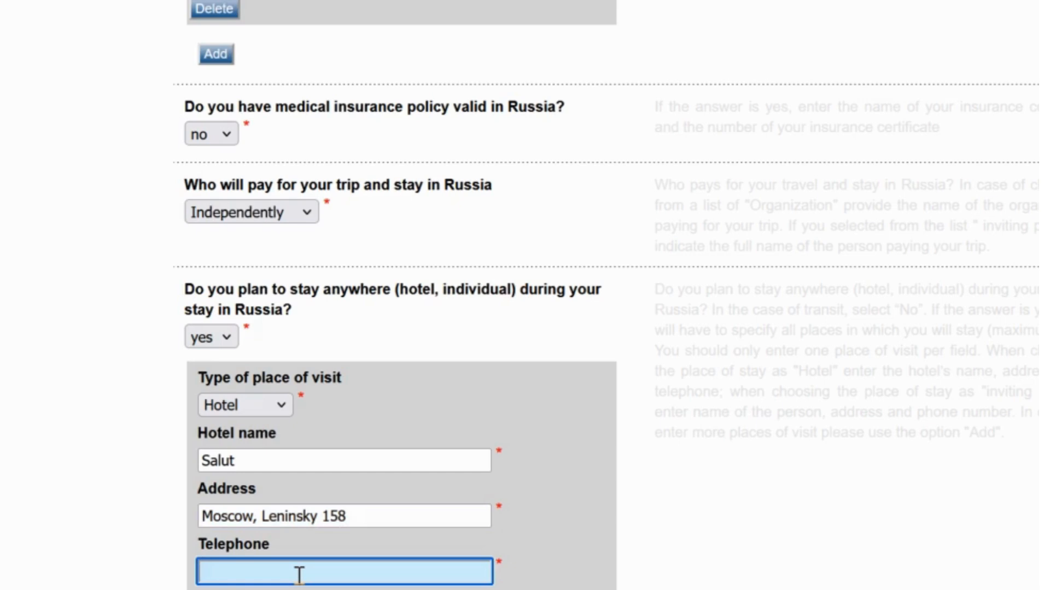
type("495-888")
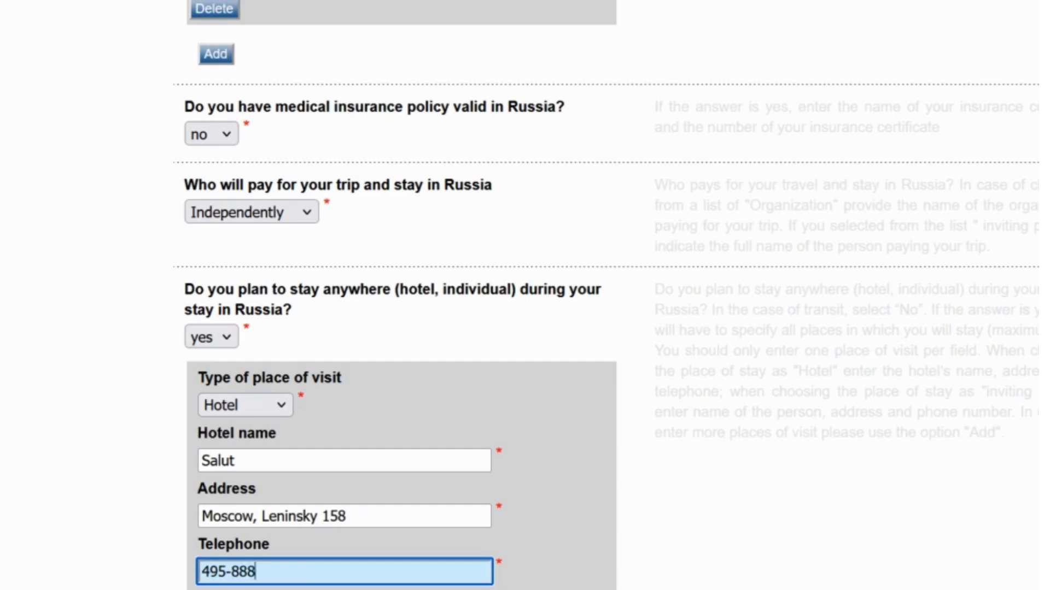
type("-9999")
Save the visit details as a draft and review the saved entries.
scroll(642, 497, "down", 3)
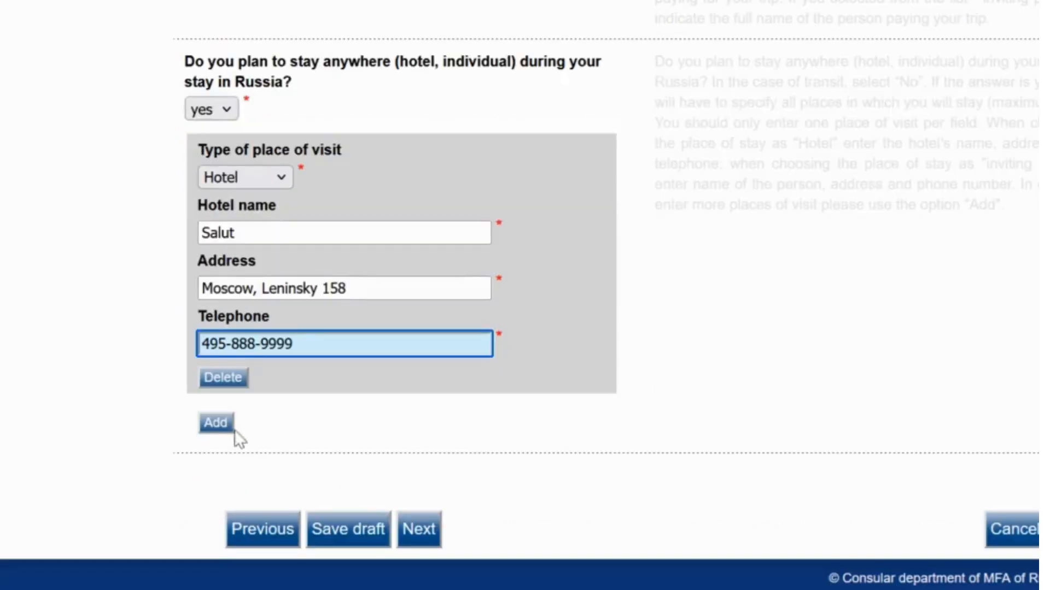
left_click(362, 532)
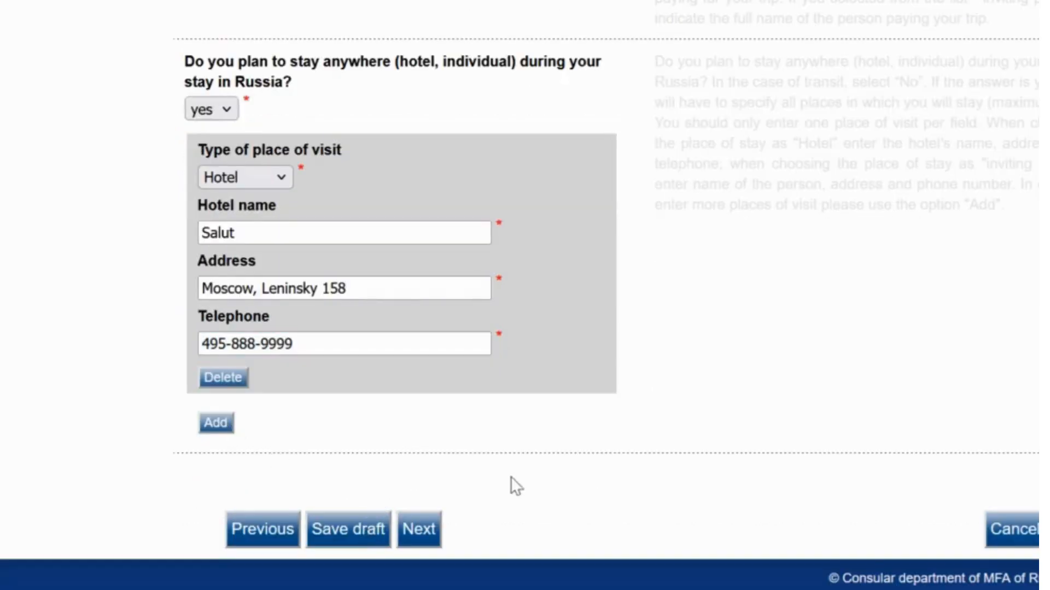
scroll(560, 448, "down", 1)
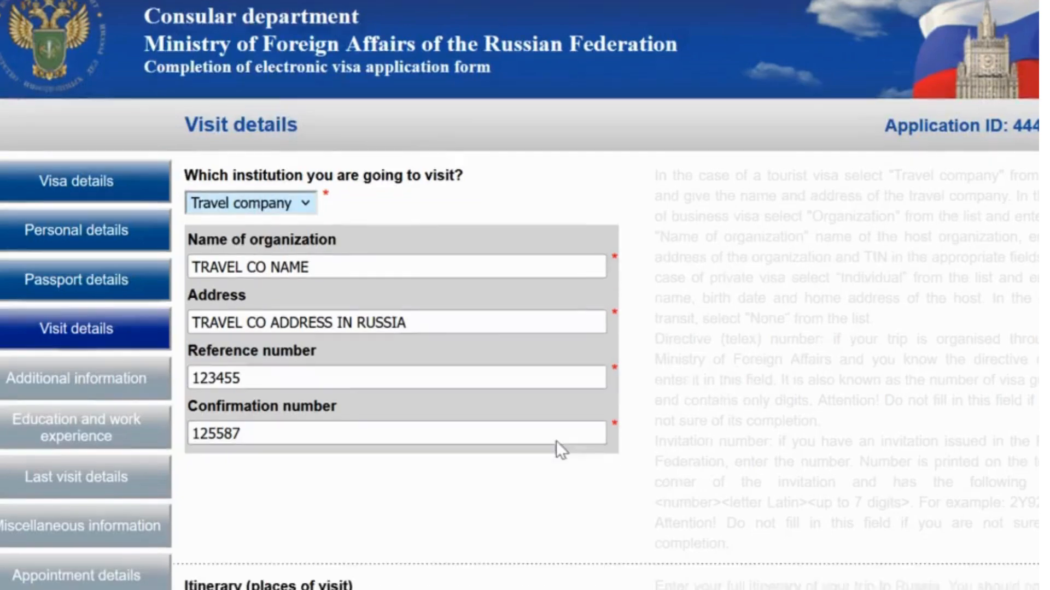
scroll(555, 439, "down", 10)
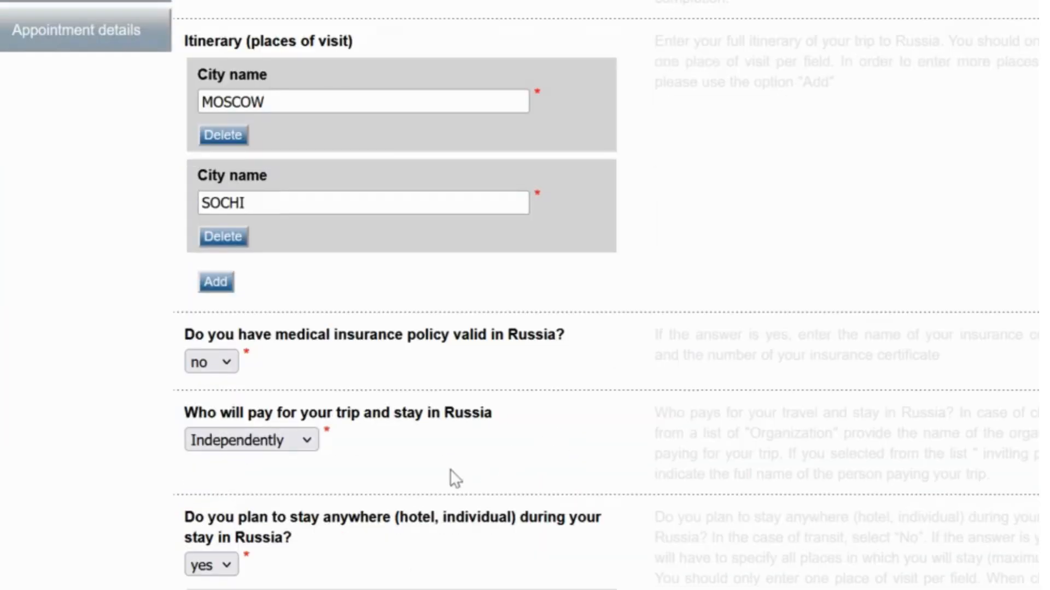
scroll(452, 419, "down", 9)
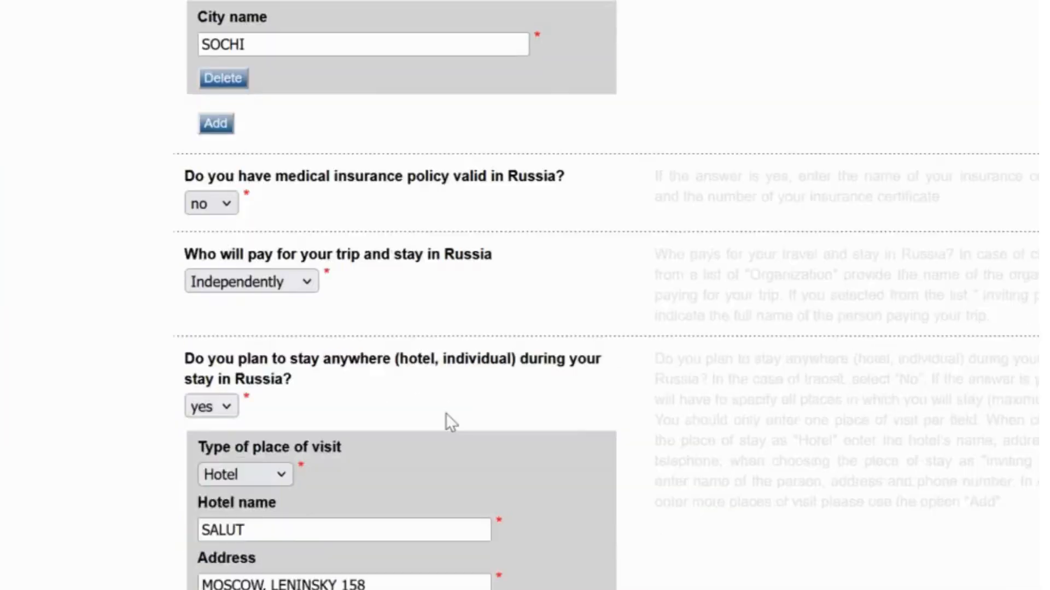
scroll(462, 435, "down", 1)
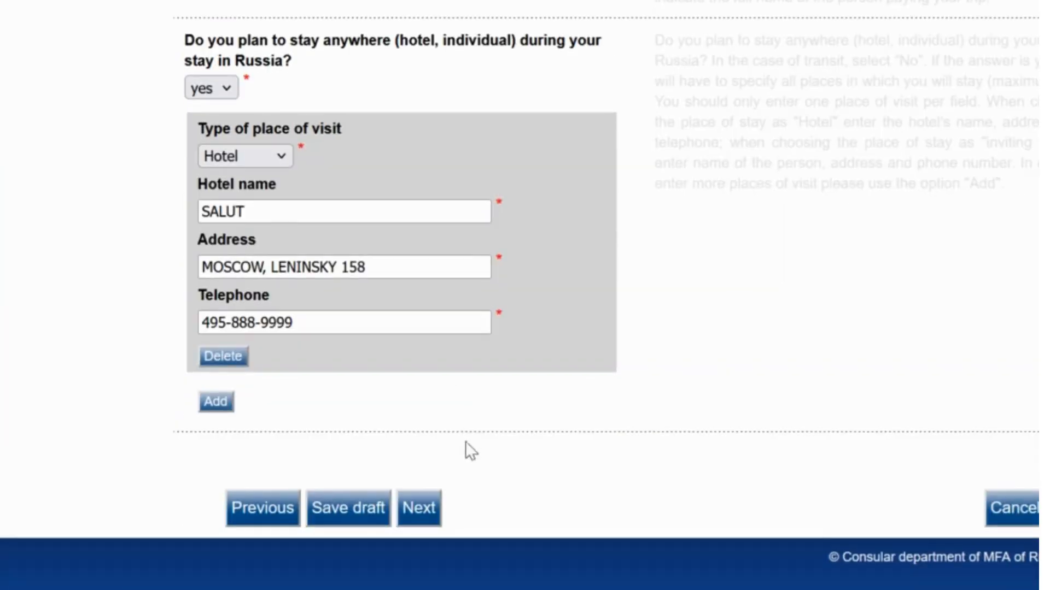
Proceed to the Additional information section and answer no to ever being arrested or convicted for any offence.
left_click(422, 511)
left_click(437, 512)
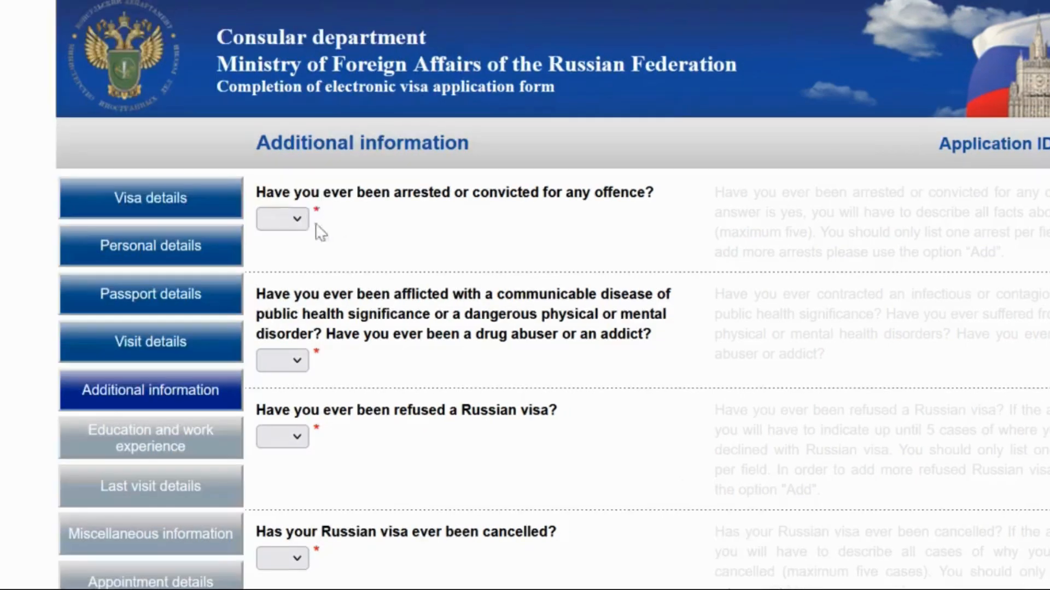
left_click(302, 220)
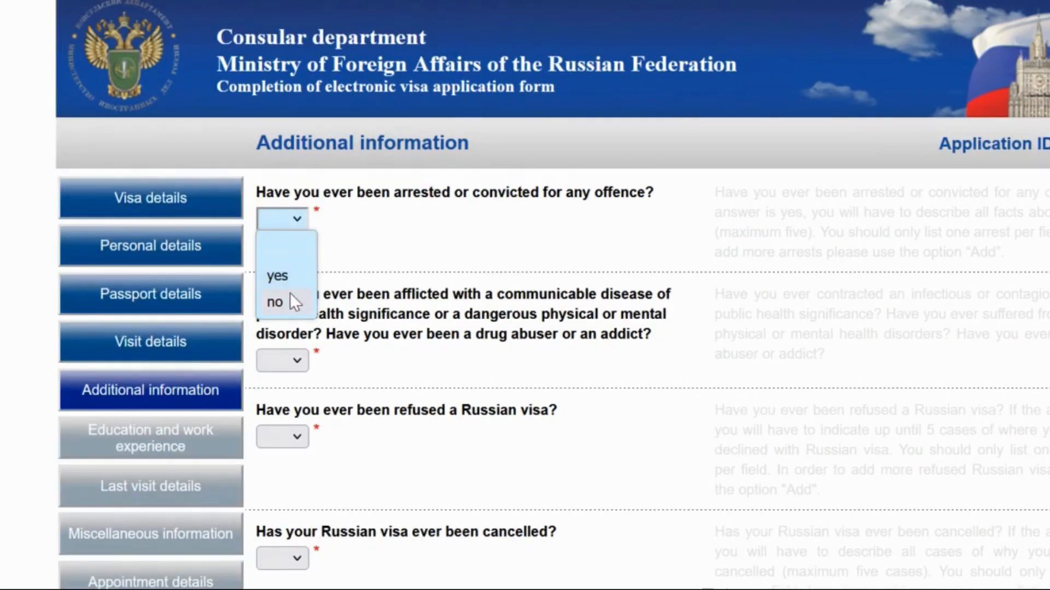
left_click(290, 296)
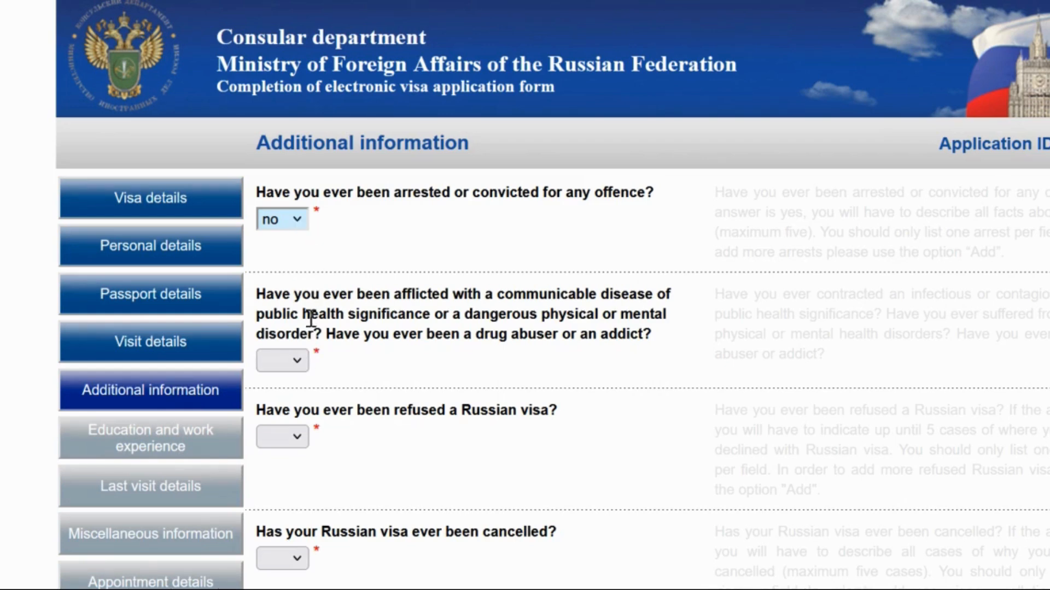
left_click(297, 220)
left_click(295, 273)
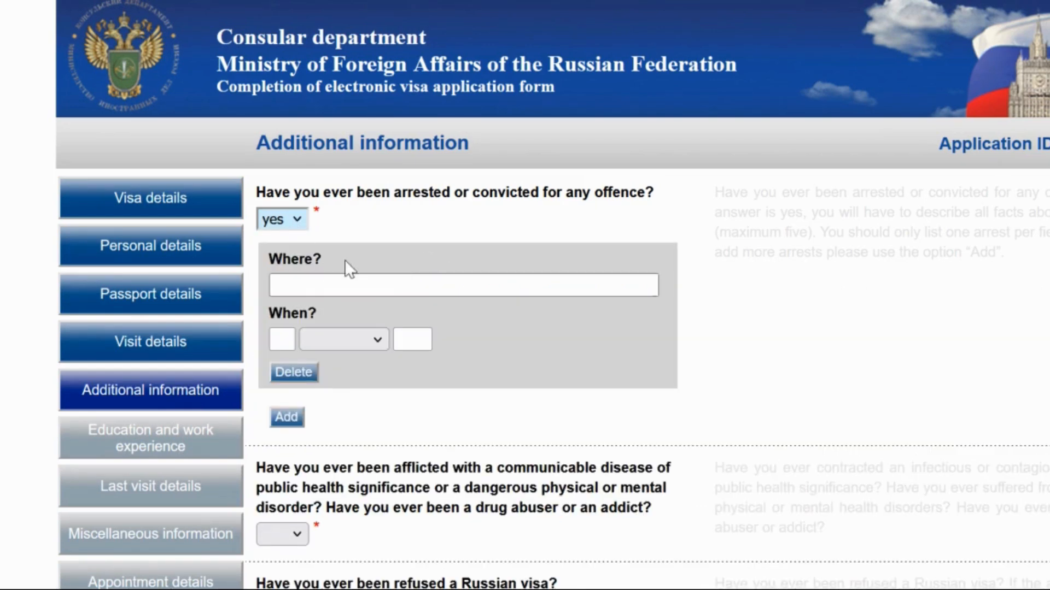
left_click(299, 219)
left_click(276, 302)
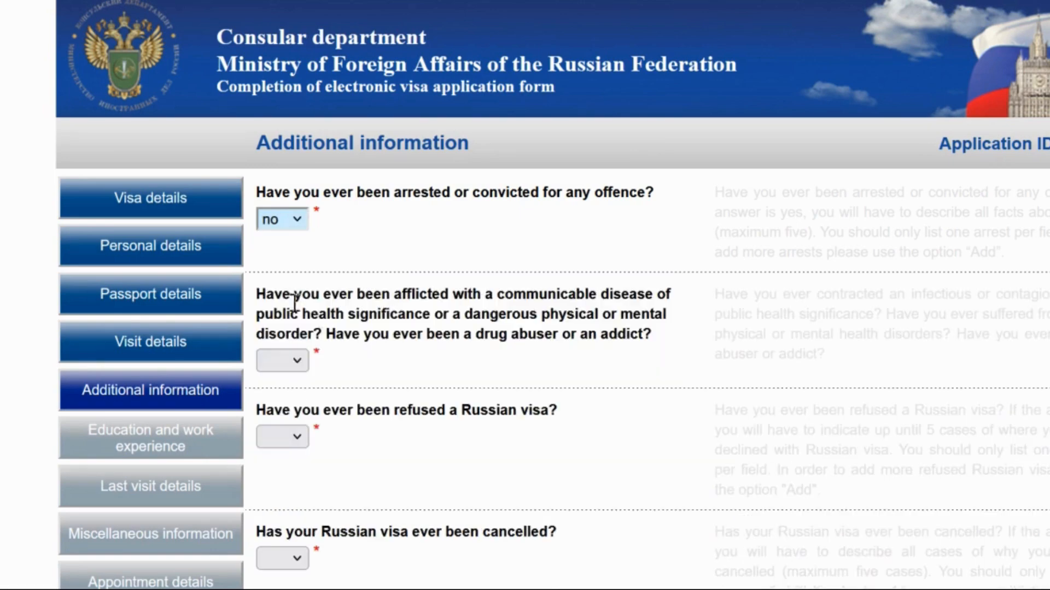
Answer no to the question about communicable disease, dangerous disorders and drug abuse or addiction.
left_click(296, 362)
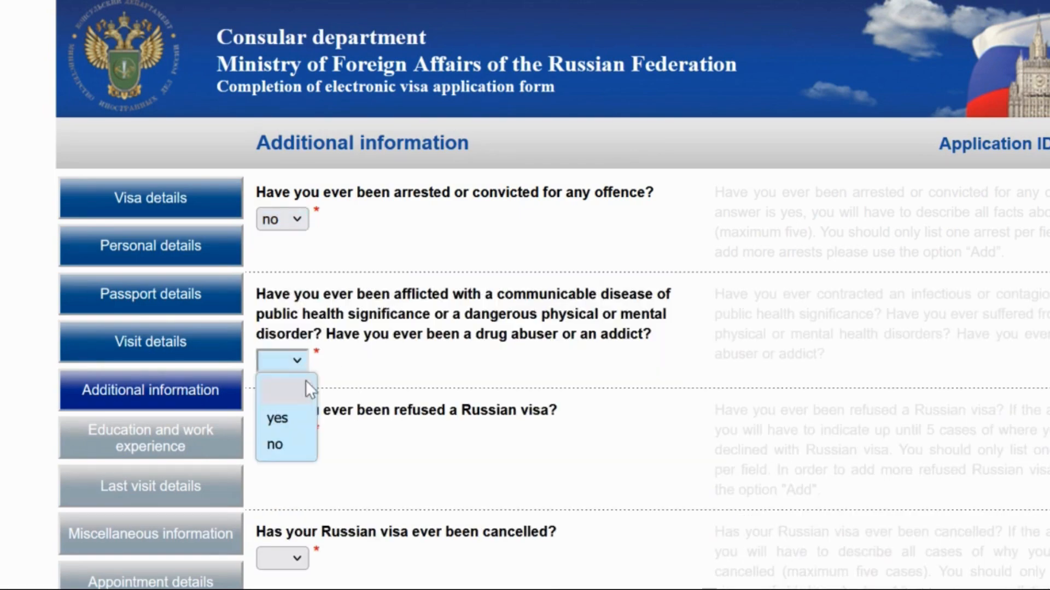
left_click(282, 420)
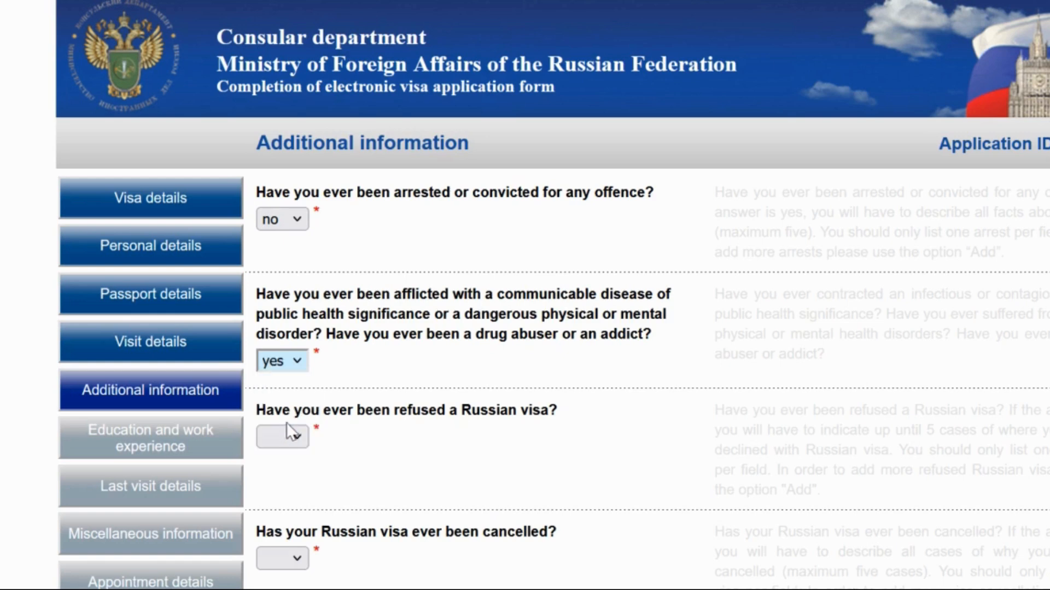
left_click(294, 359)
left_click(277, 441)
Answer no to ever having been refused a Russian visa.
scroll(386, 406, "down", 4)
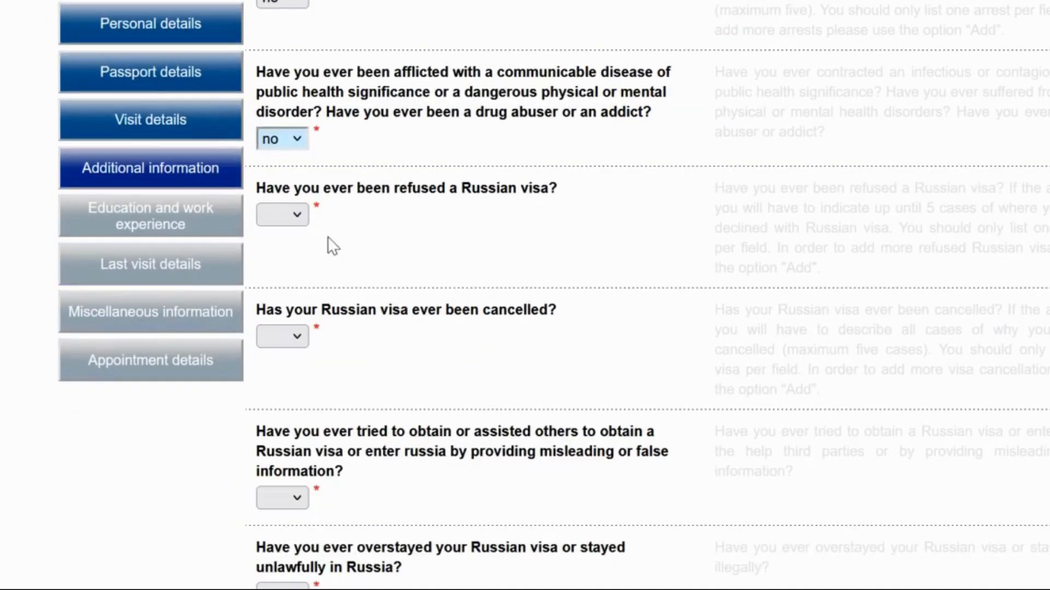
left_click(290, 215)
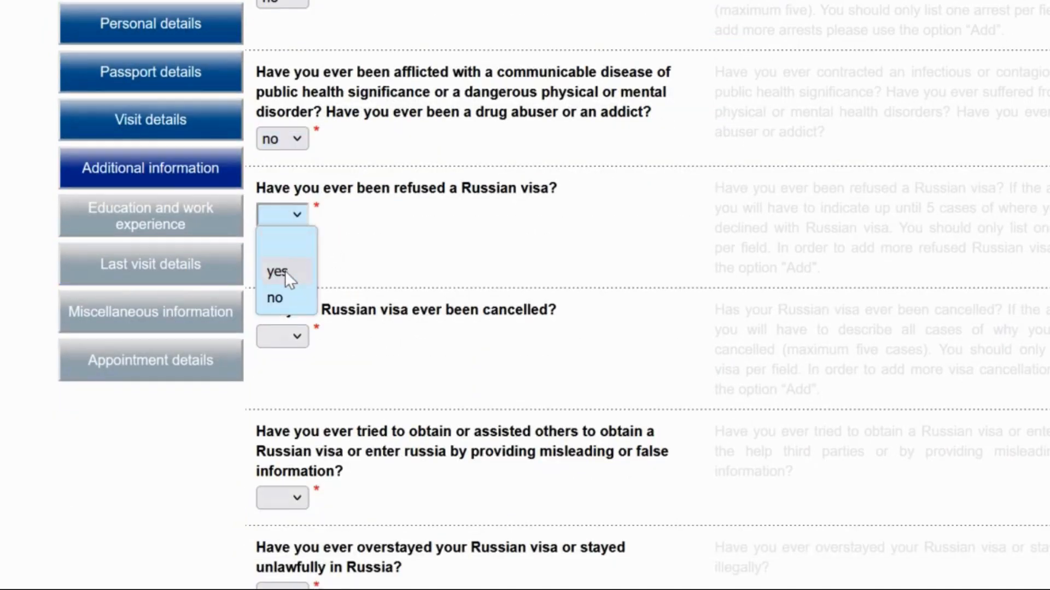
left_click(284, 271)
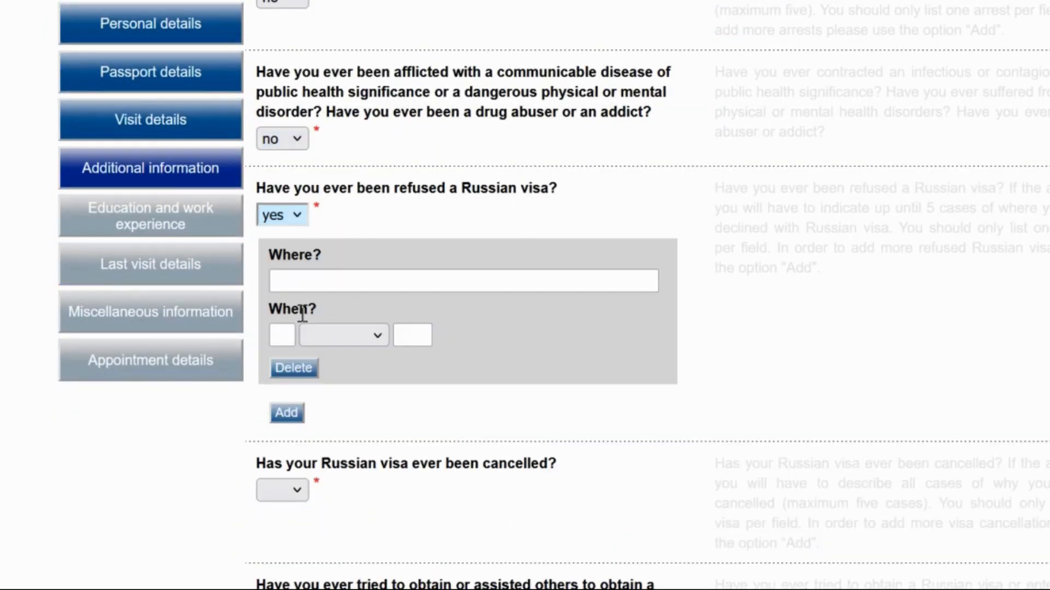
left_click(301, 218)
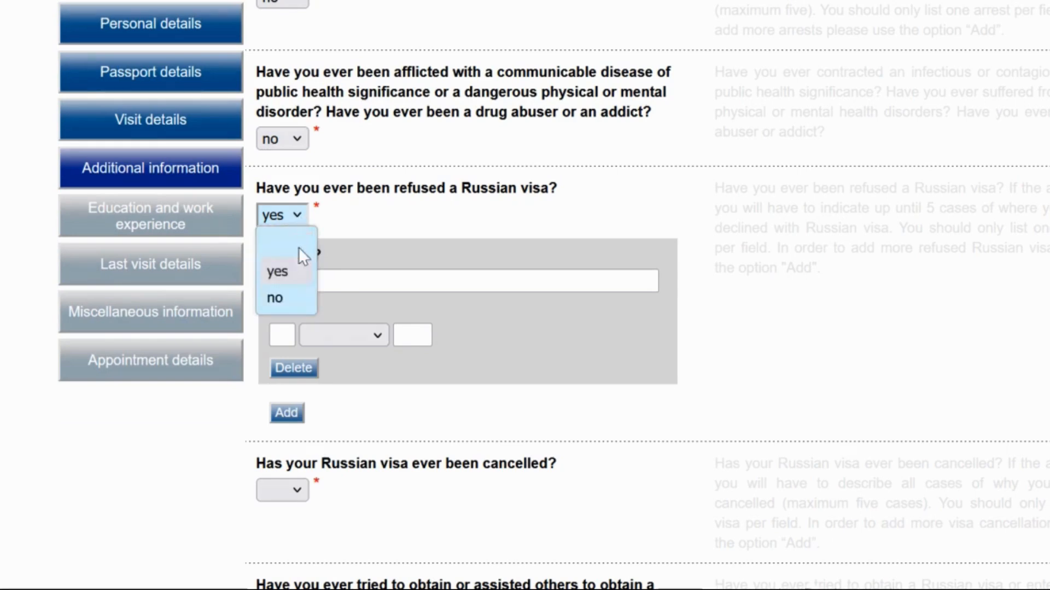
left_click(291, 298)
Answer no to the question about a Russian visa ever having been cancelled.
left_click(290, 336)
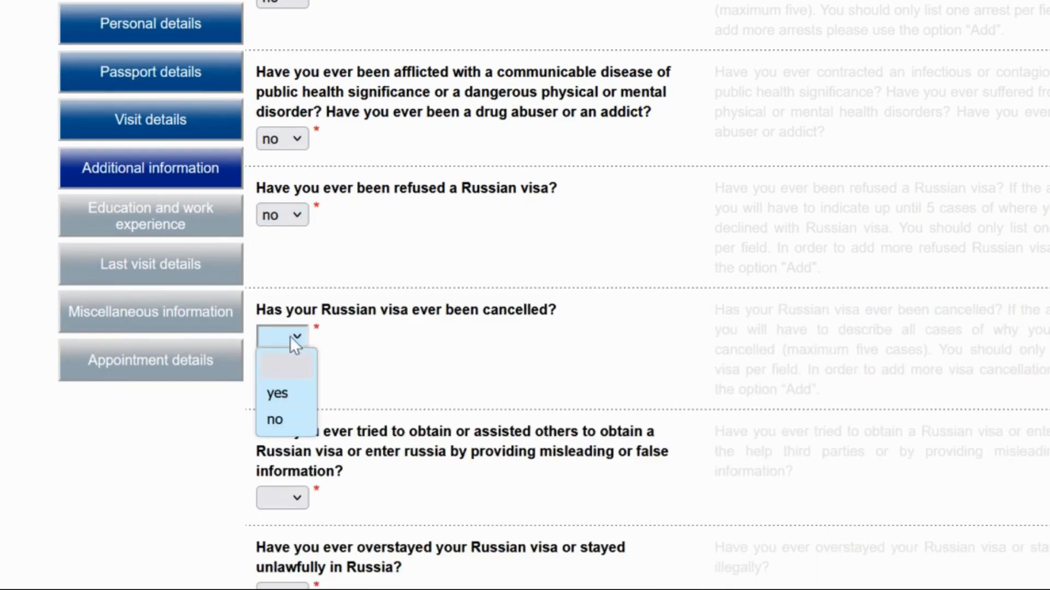
left_click(281, 393)
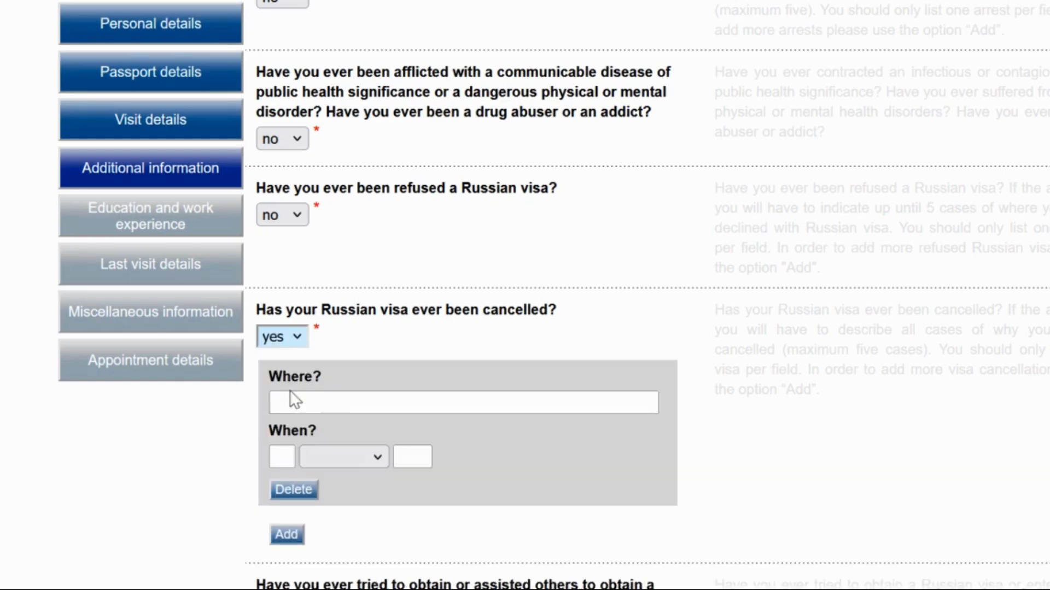
left_click(300, 335)
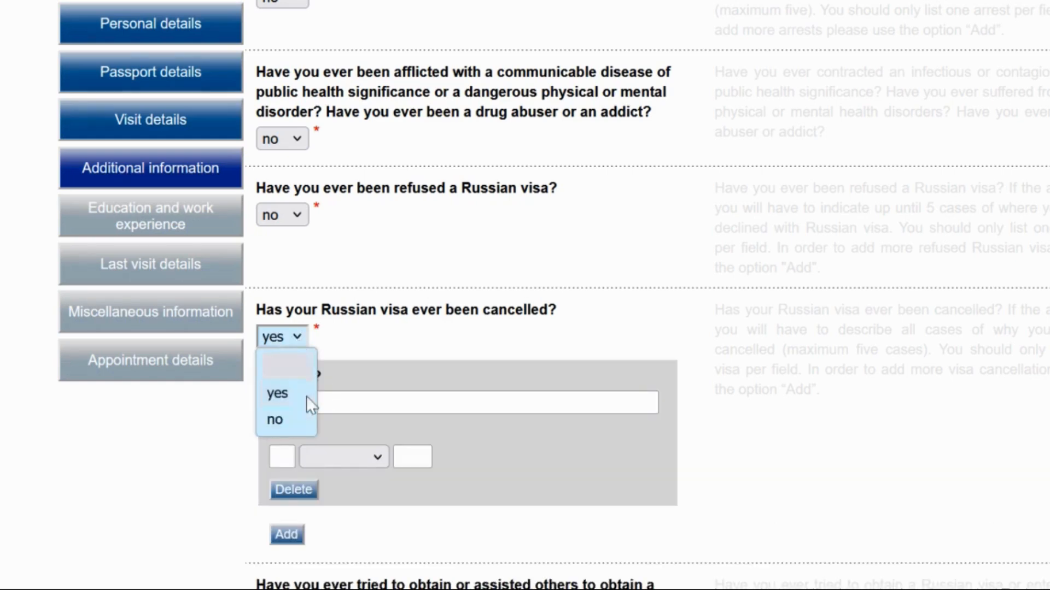
left_click(277, 419)
Answer no to ever trying to obtain a Russian visa or enter Russia by providing misleading or false information.
scroll(438, 377, "down", 10)
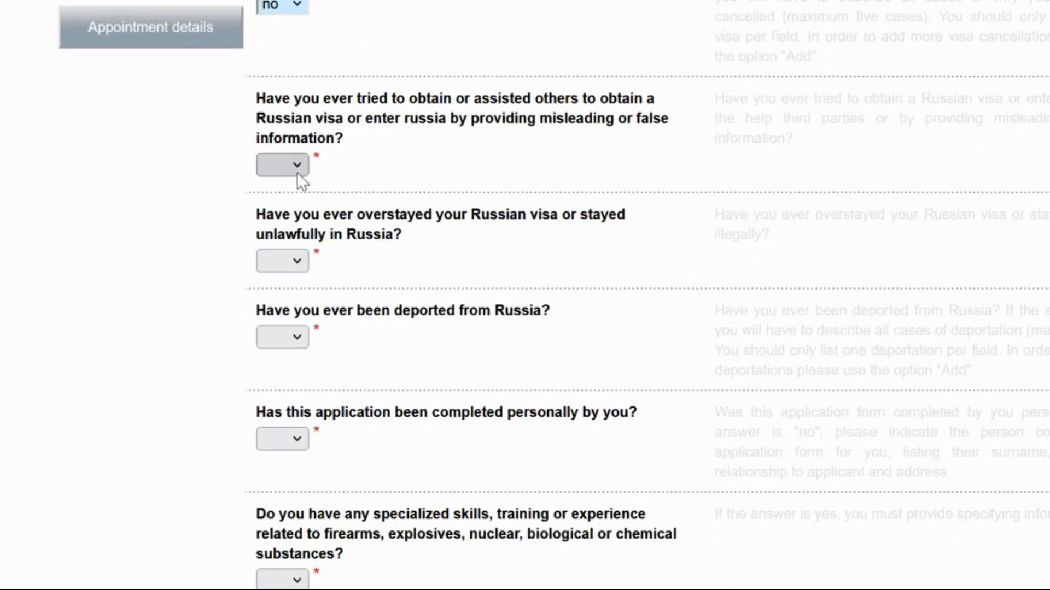
left_click(297, 172)
left_click(294, 228)
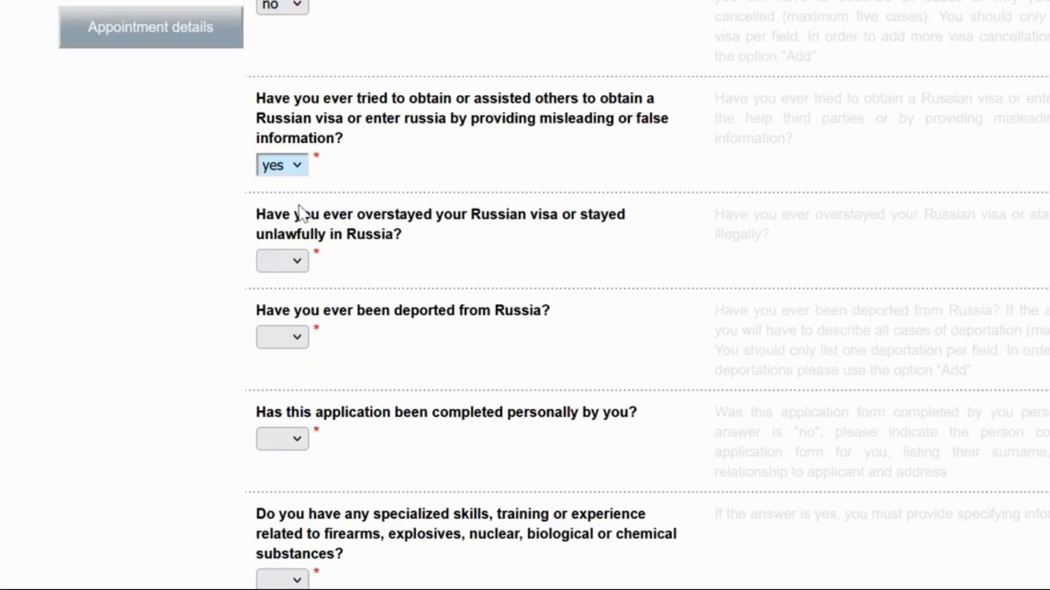
left_click(297, 170)
left_click(290, 243)
Answer no to ever having overstayed a Russian visa or stayed unlawfully in Russia.
left_click(299, 258)
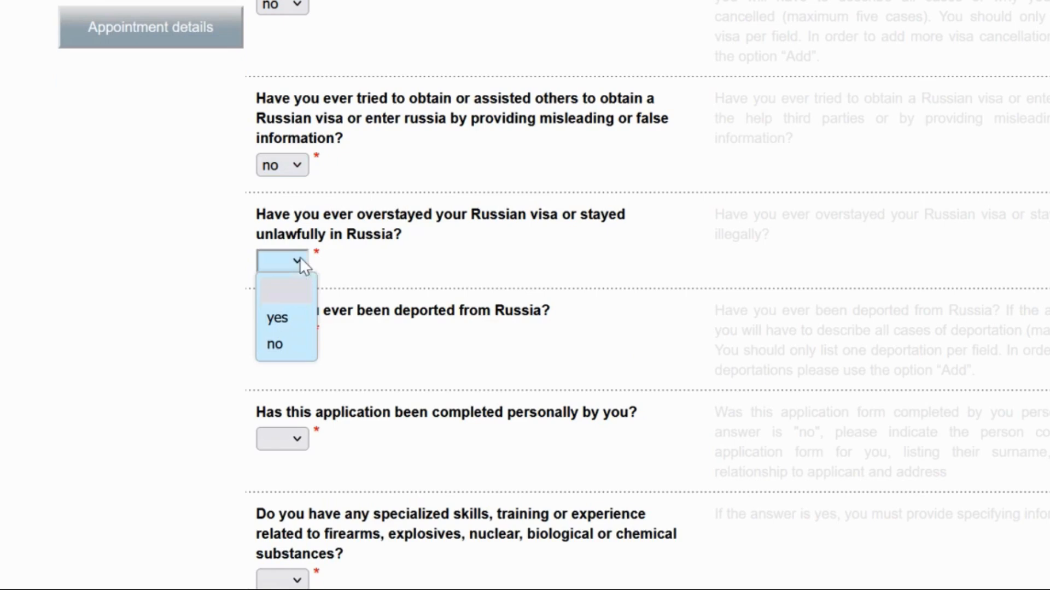
left_click(285, 320)
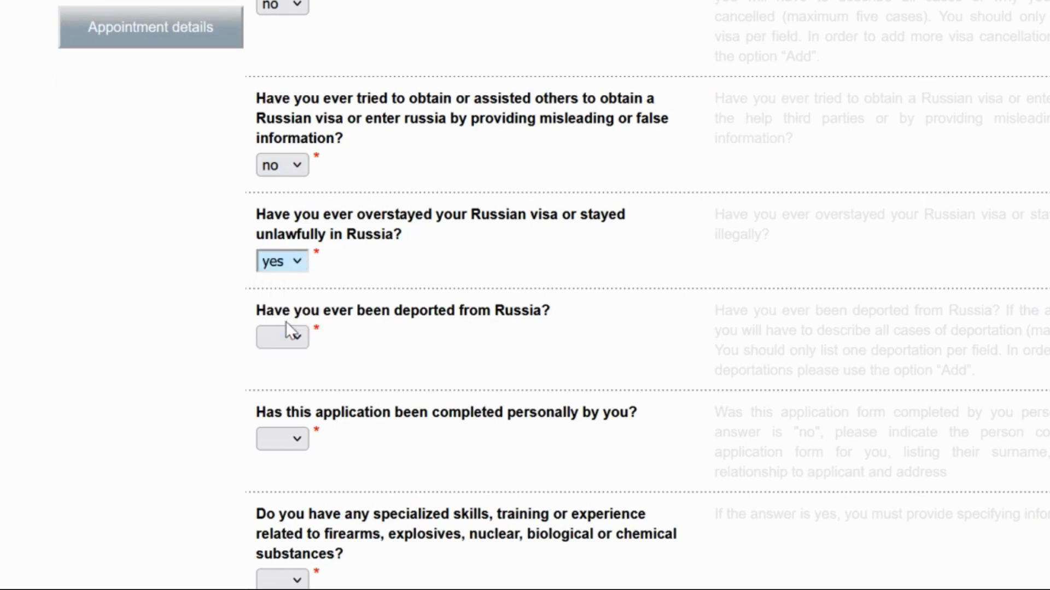
left_click(293, 261)
left_click(280, 336)
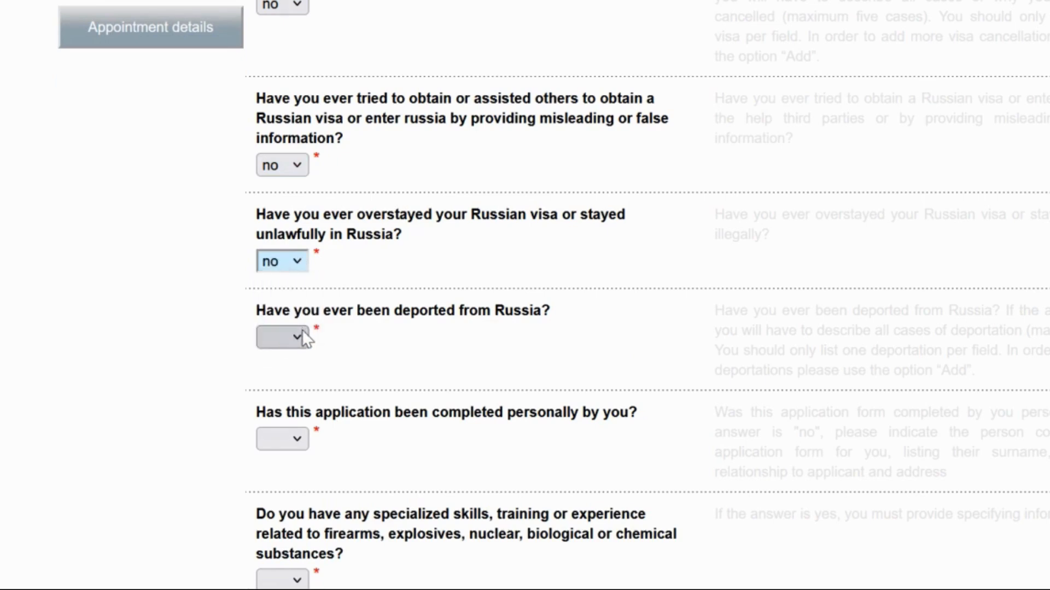
Answer no to ever having been deported from Russia.
left_click(296, 333)
left_click(295, 334)
left_click(292, 394)
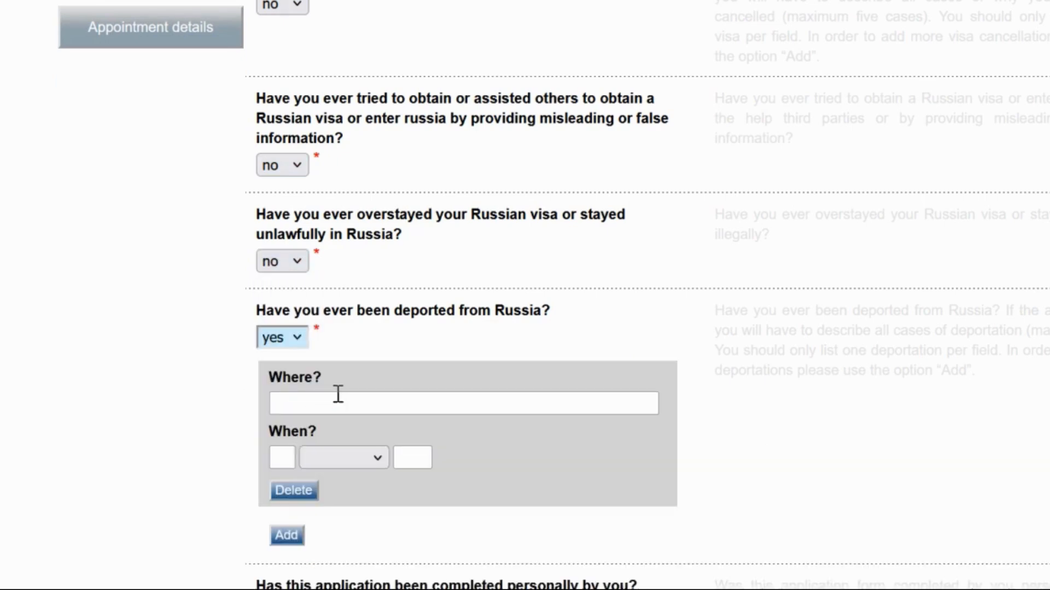
scroll(382, 403, "down", 4)
left_click(295, 122)
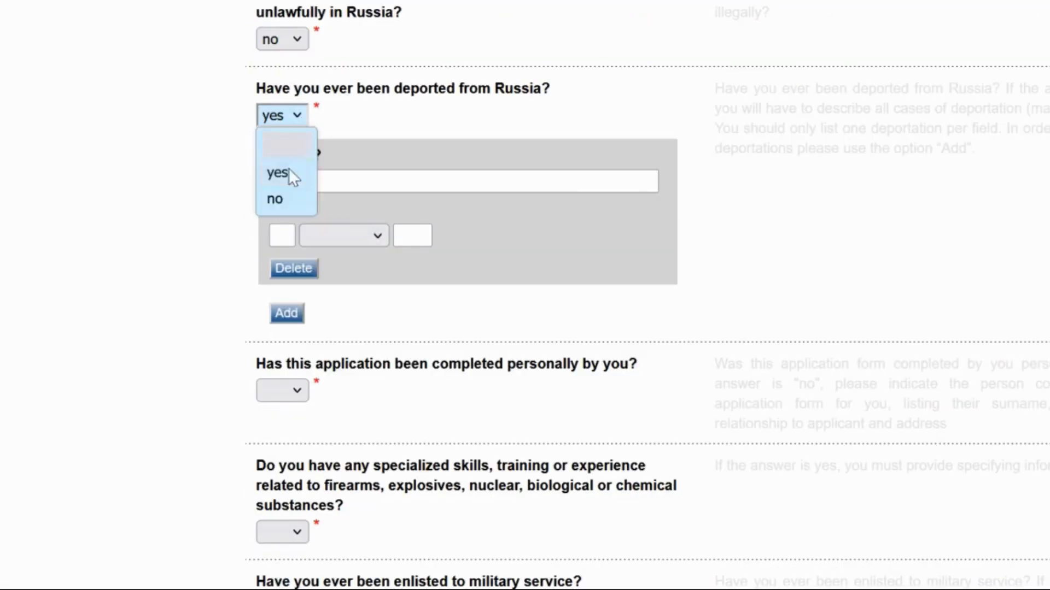
left_click(279, 198)
Answer yes to the question whether the application has been completed personally by the applicant.
left_click(295, 218)
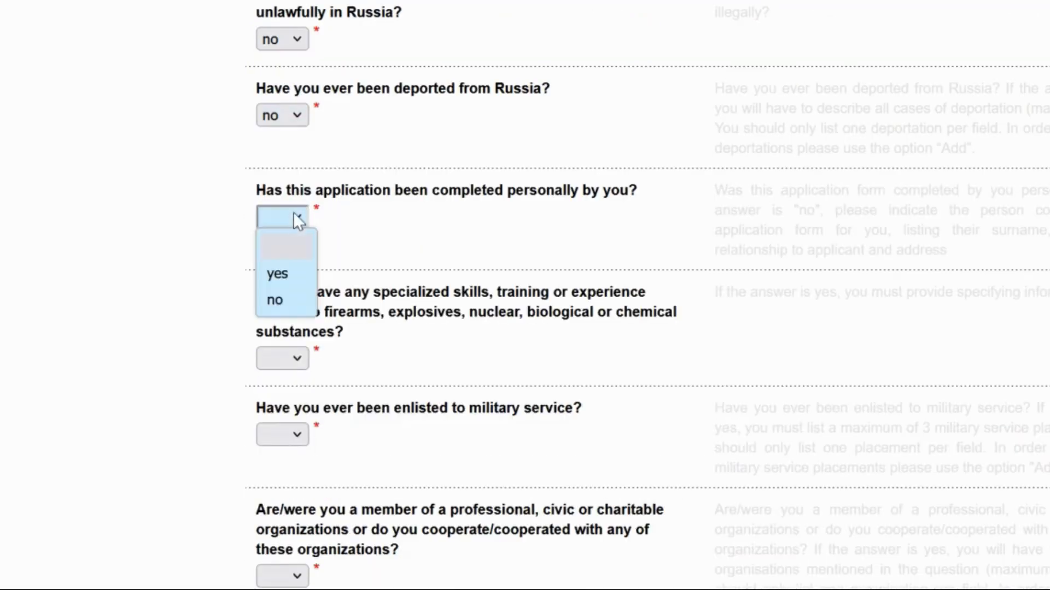
left_click(287, 296)
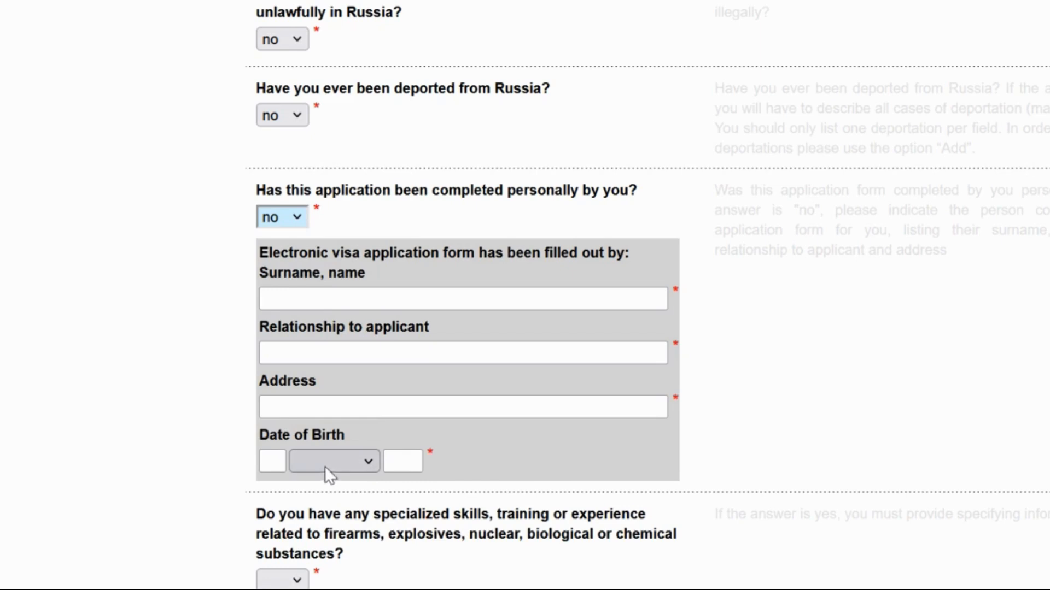
left_click(298, 218)
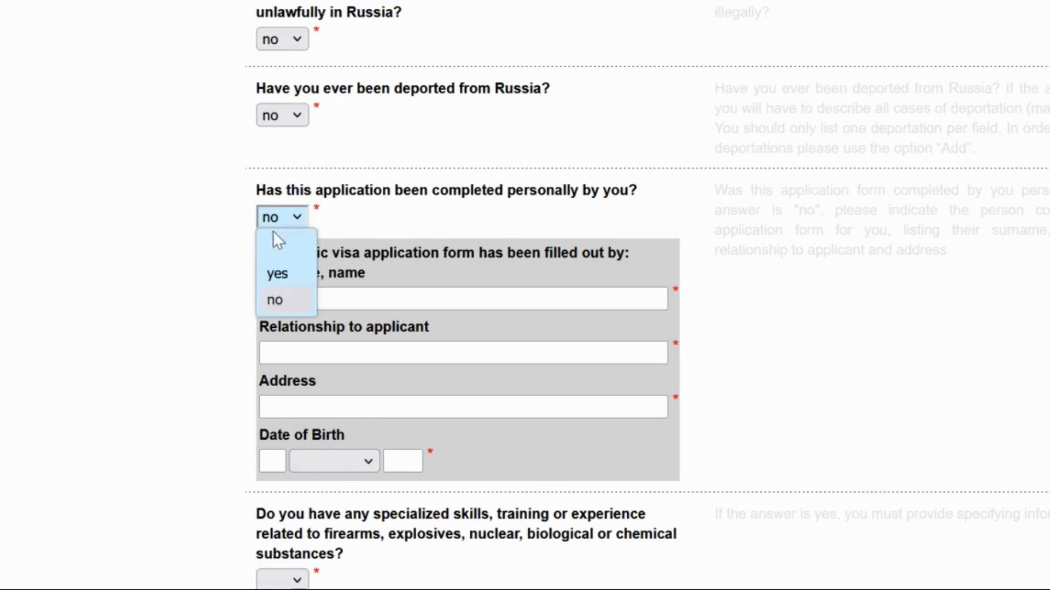
left_click(275, 274)
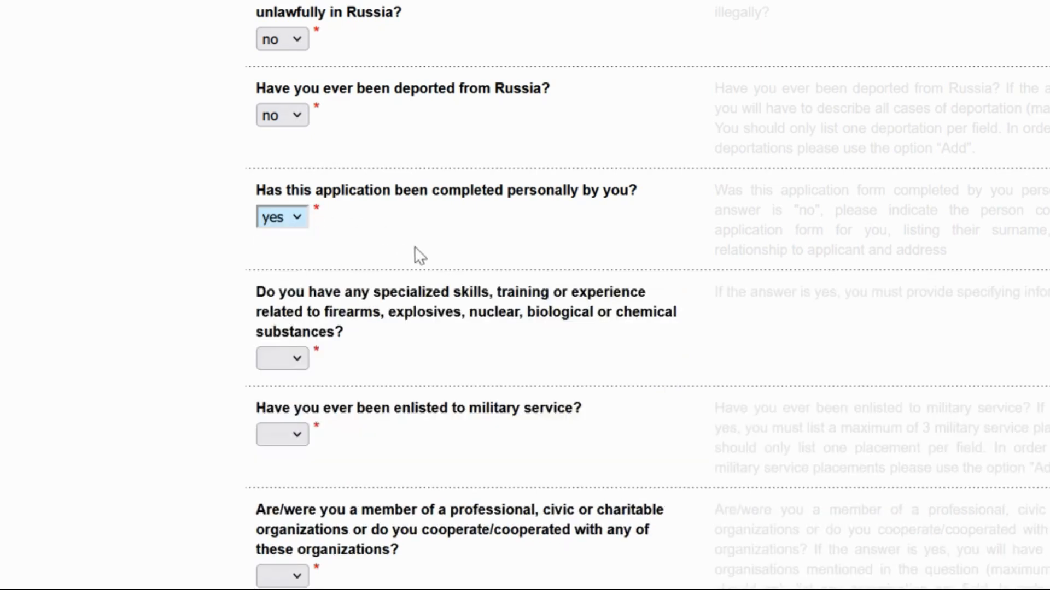
Answer no to having specialized skills, training or experience with firearms, explosives, nuclear, biological or chemical substances.
scroll(414, 253, "down", 4)
left_click(300, 136)
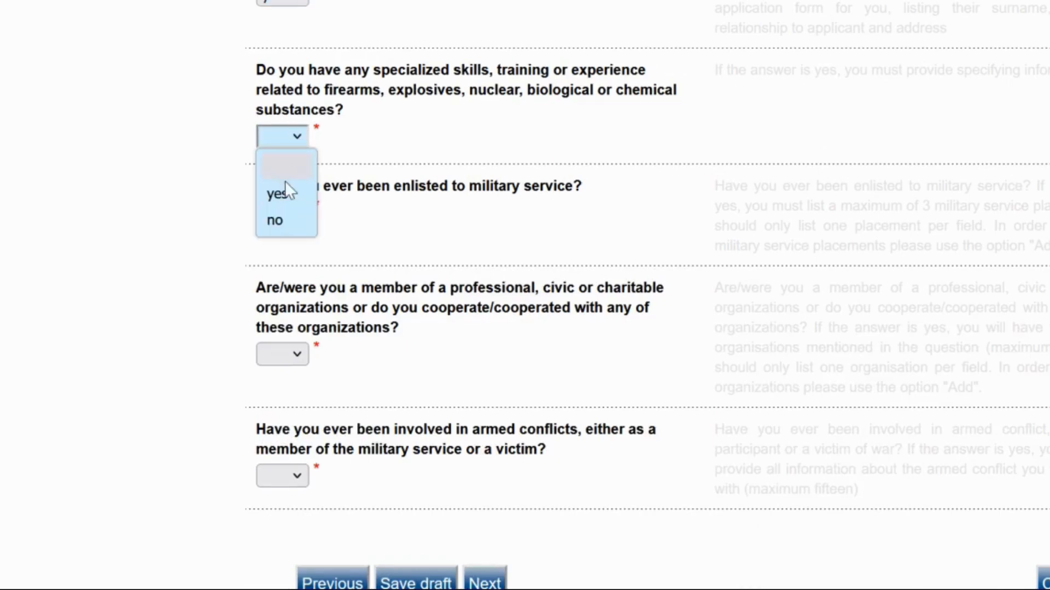
left_click(282, 198)
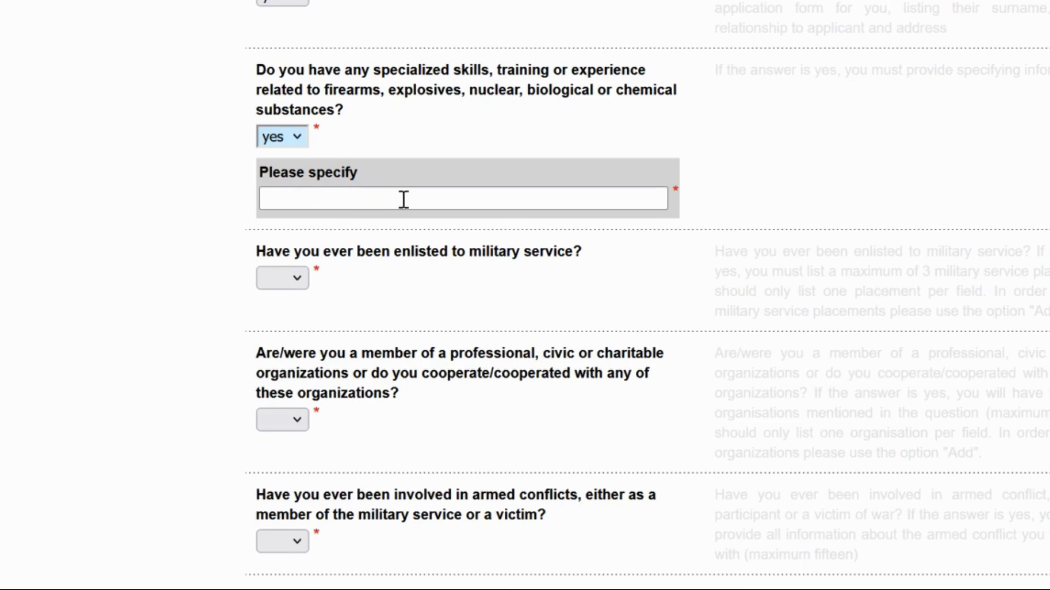
left_click(297, 139)
left_click(275, 218)
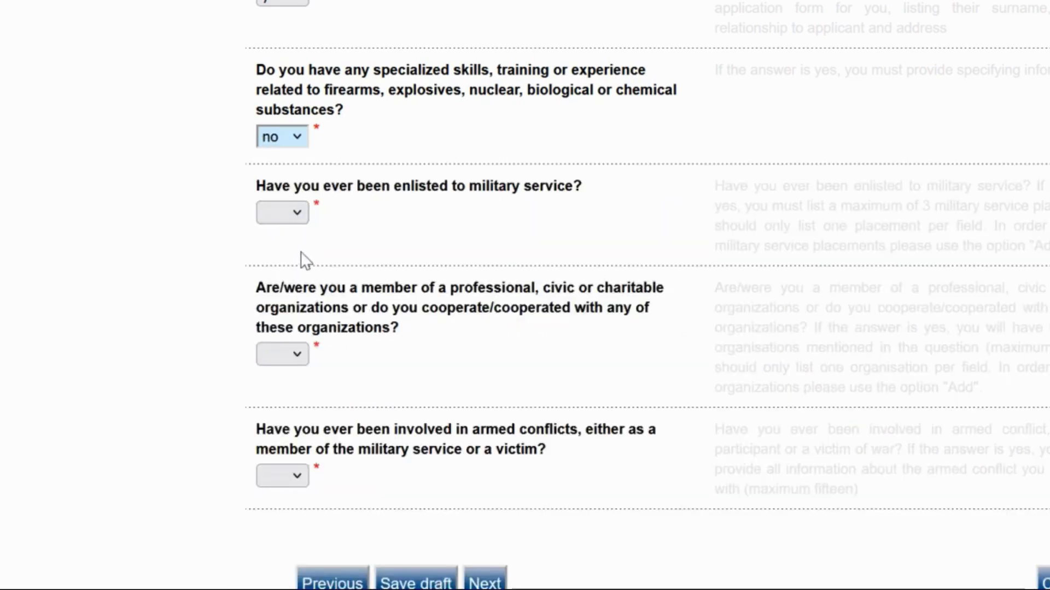
Check the details requested for military service, and answer no to ever having been enlisted.
left_click(295, 213)
left_click(275, 270)
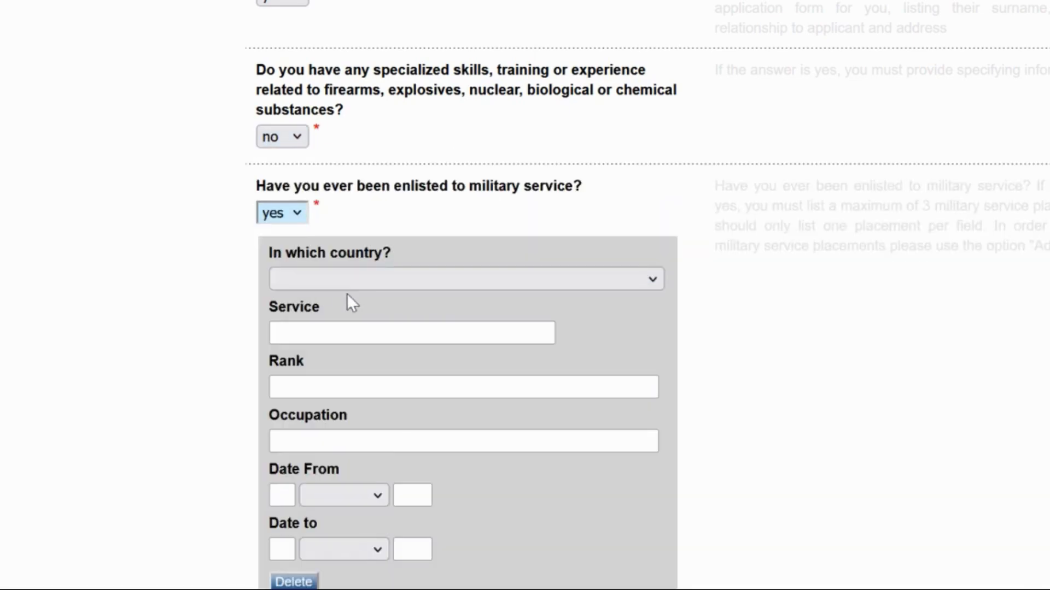
scroll(346, 293, "down", 2)
left_click(394, 165)
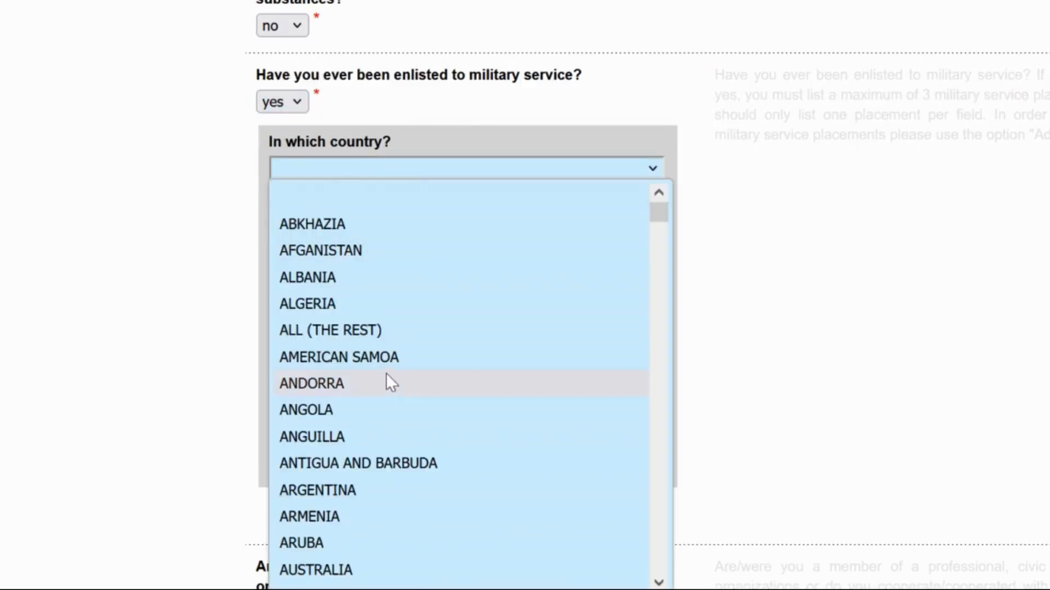
left_click(429, 144)
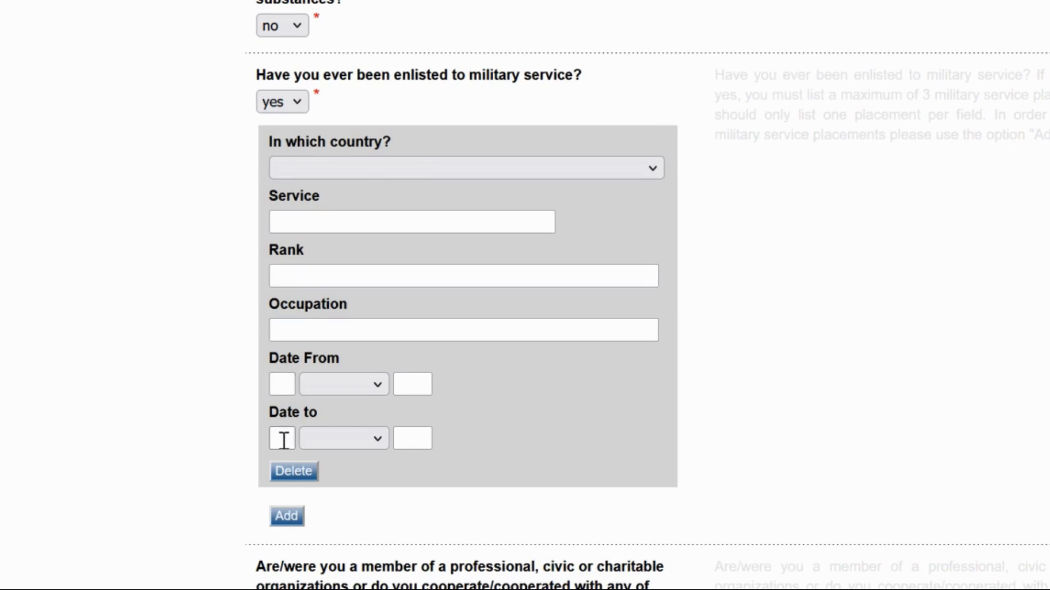
scroll(364, 125, "down", 4)
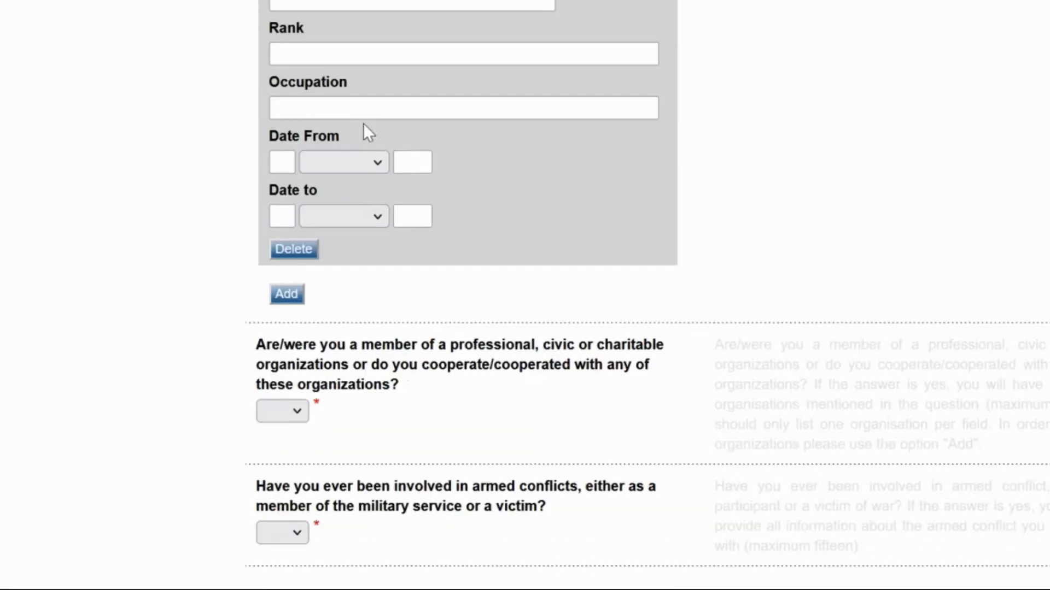
scroll(363, 123, "up", 4)
left_click(298, 101)
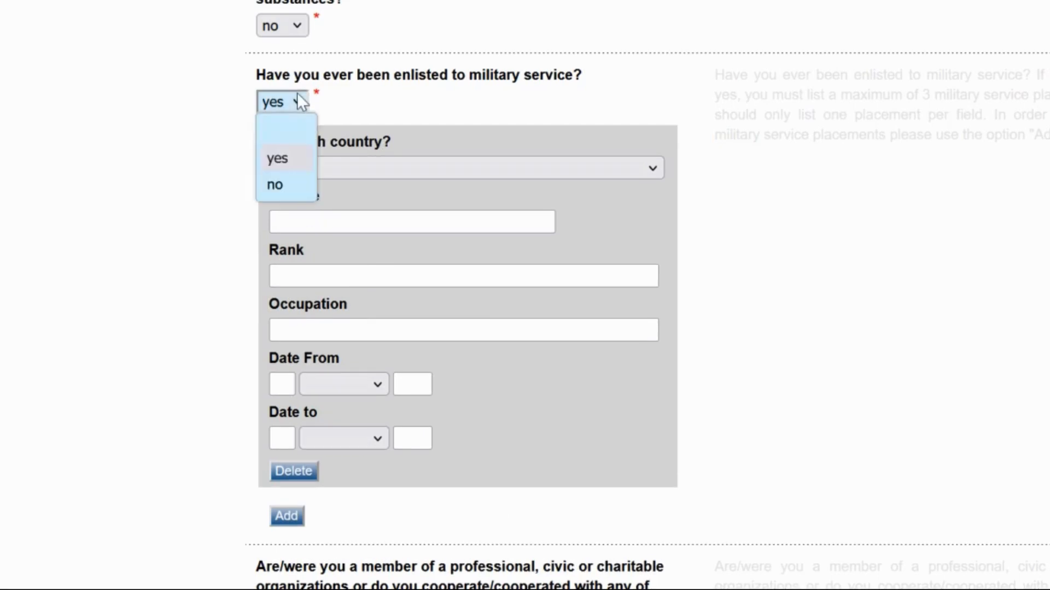
left_click(274, 176)
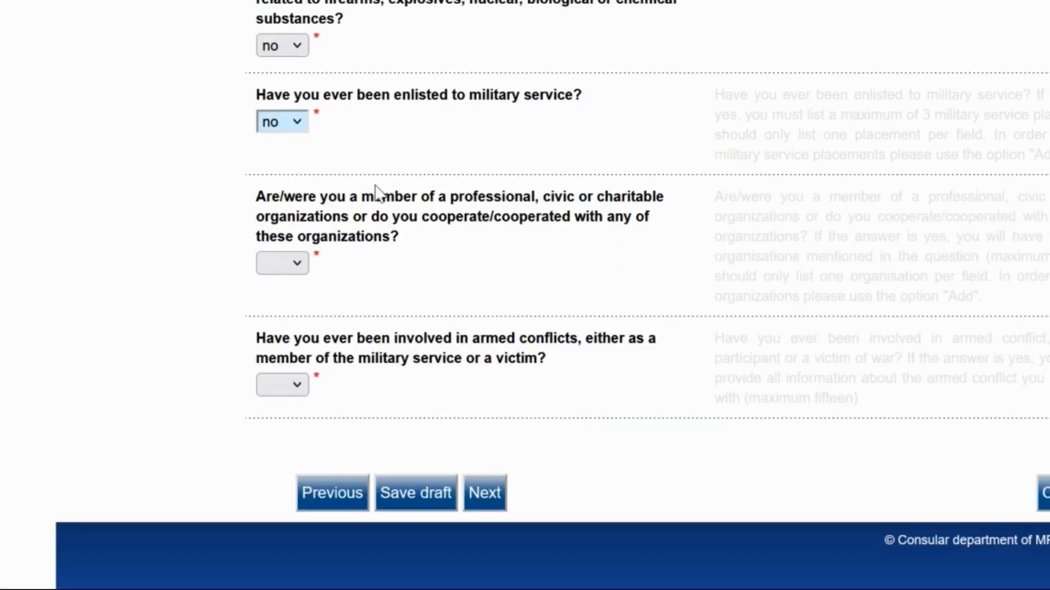
Answer no to membership of or cooperation with professional, civic or charitable organizations.
left_click(305, 261)
left_click(291, 320)
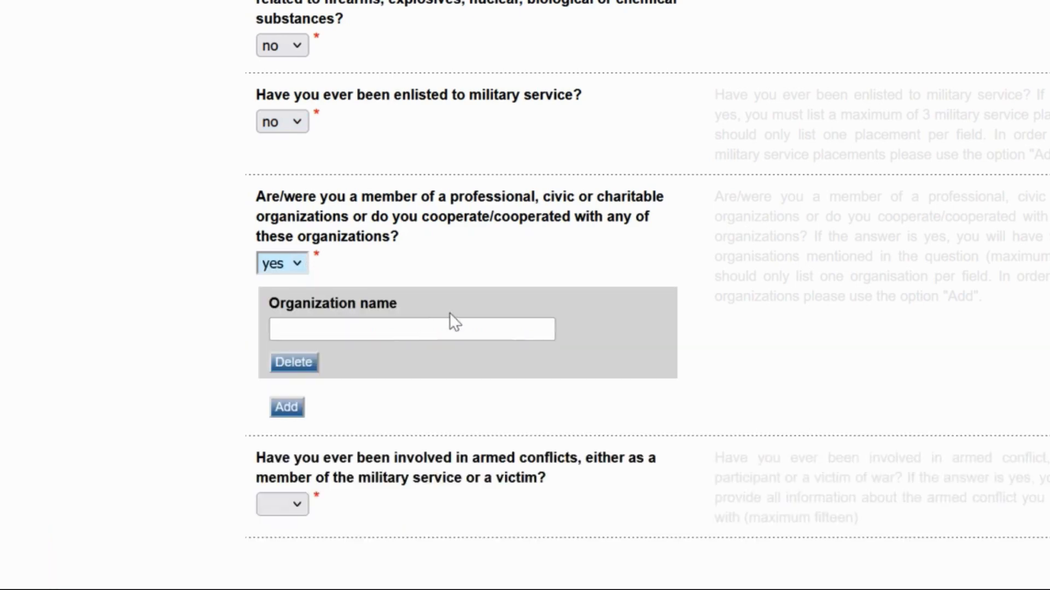
left_click(301, 264)
left_click(281, 346)
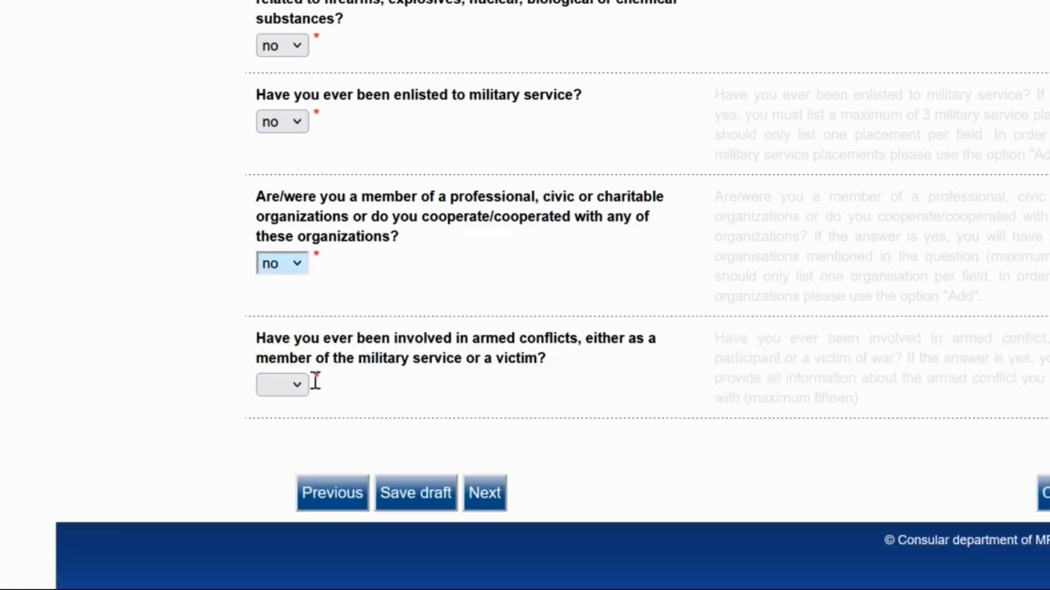
Check the details requested for armed conflicts, and answer no to ever having been involved in one.
left_click(300, 386)
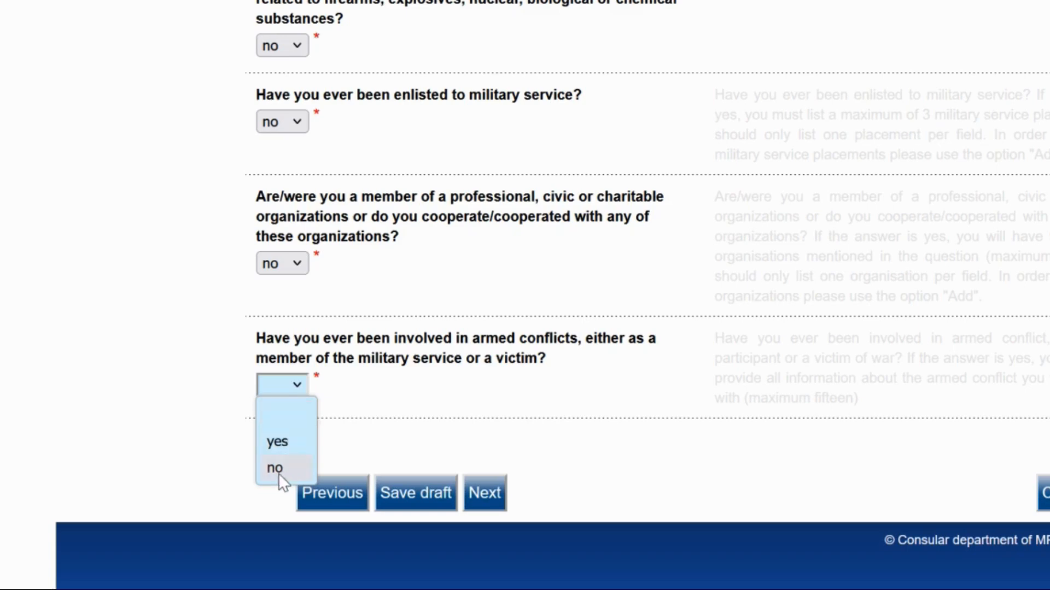
left_click(276, 441)
scroll(372, 436, "down", 2)
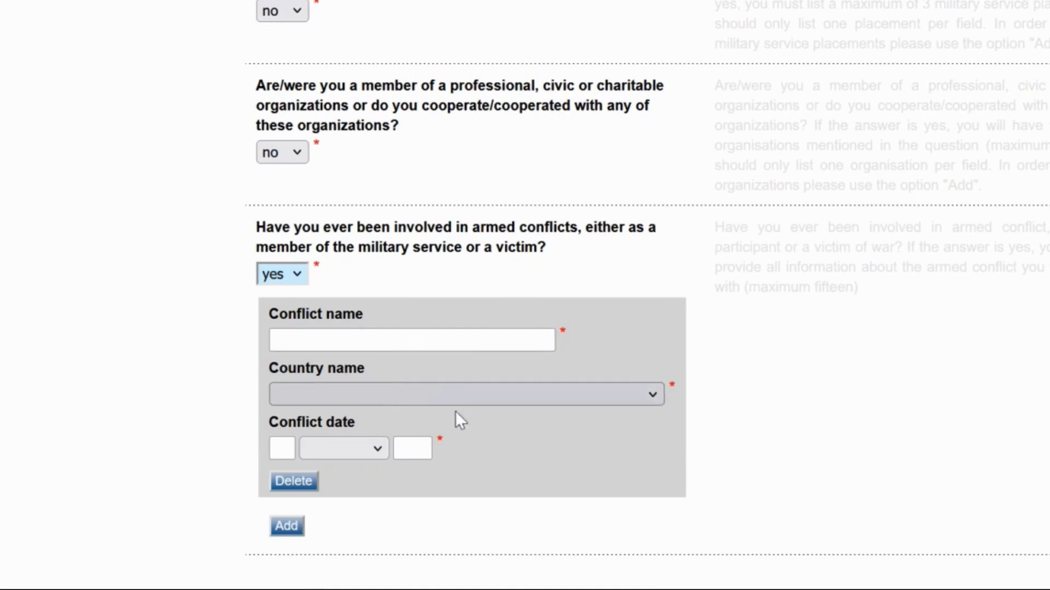
left_click(450, 393)
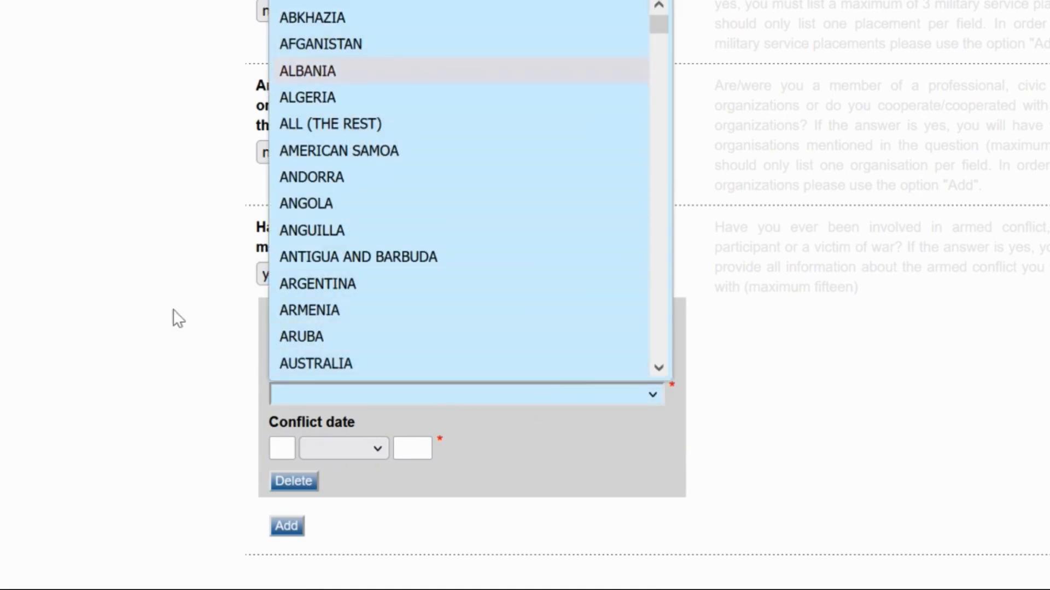
left_click(278, 447)
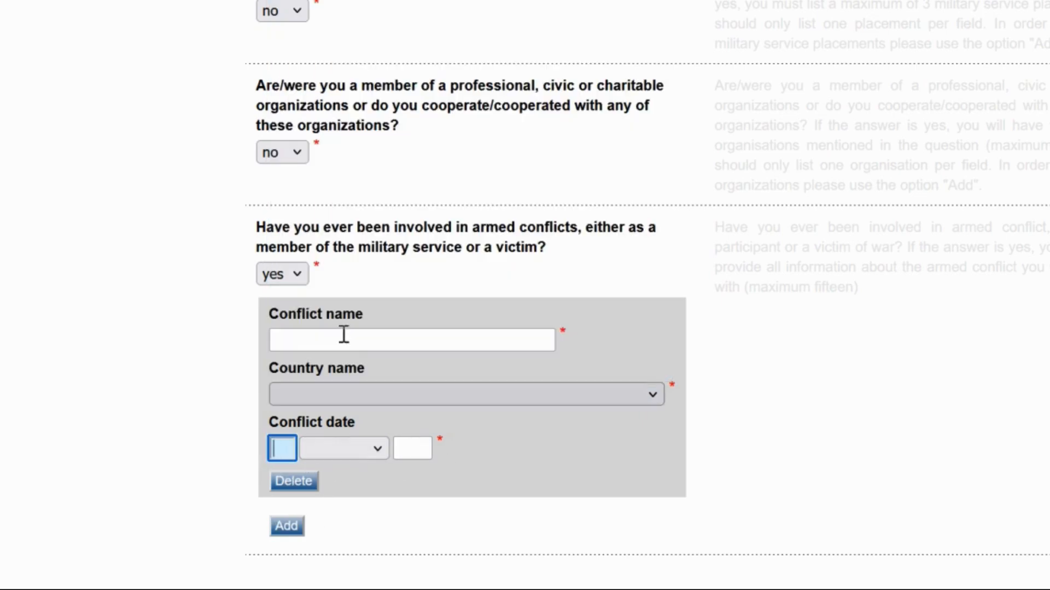
left_click(290, 275)
left_click(272, 357)
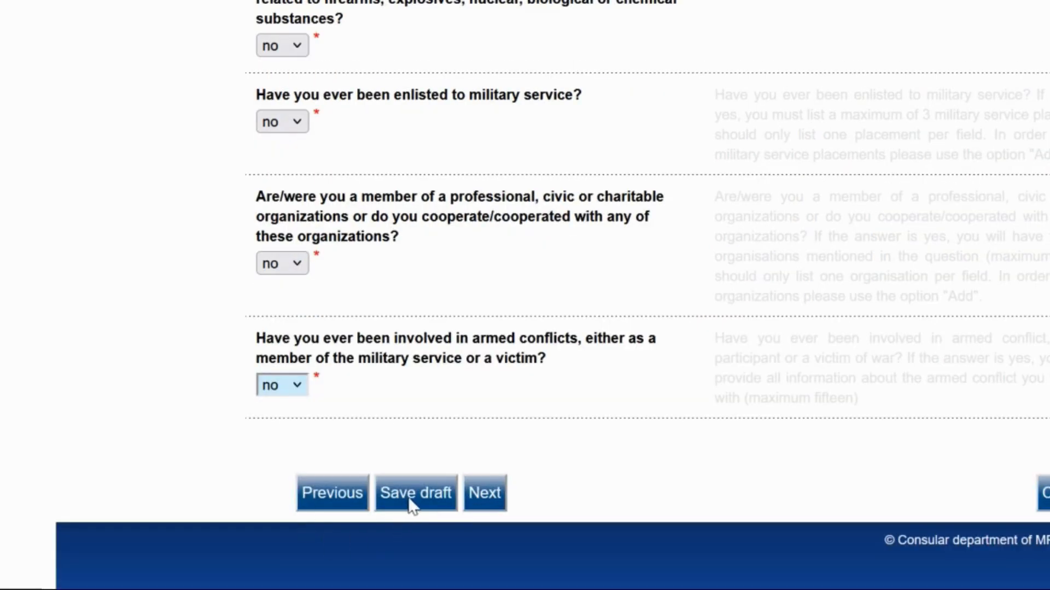
Save the additional information as a draft and proceed to the Education and work experience section.
left_click(425, 495)
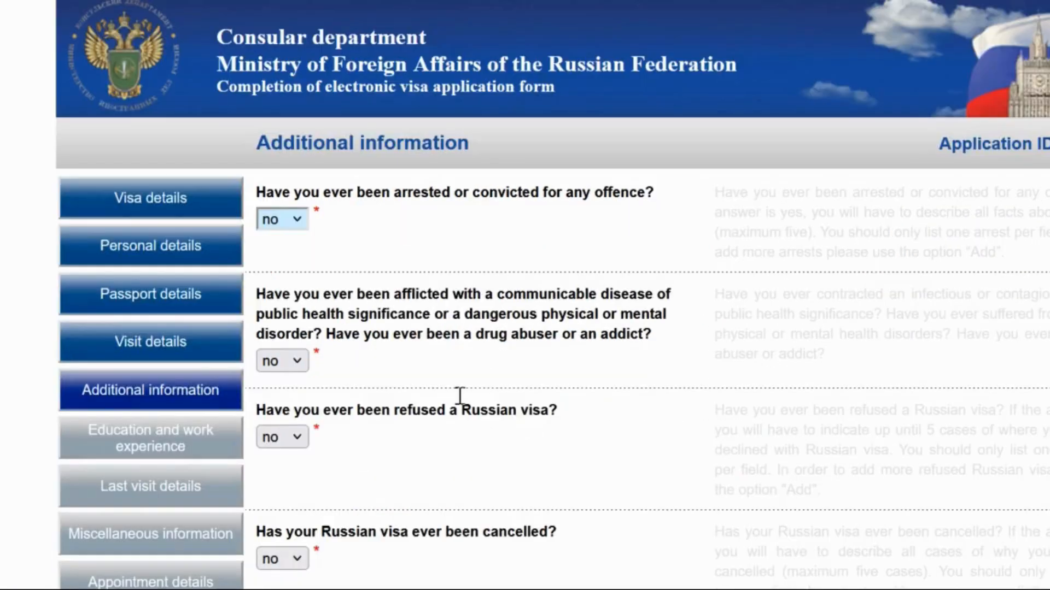
scroll(441, 281, "down", 15)
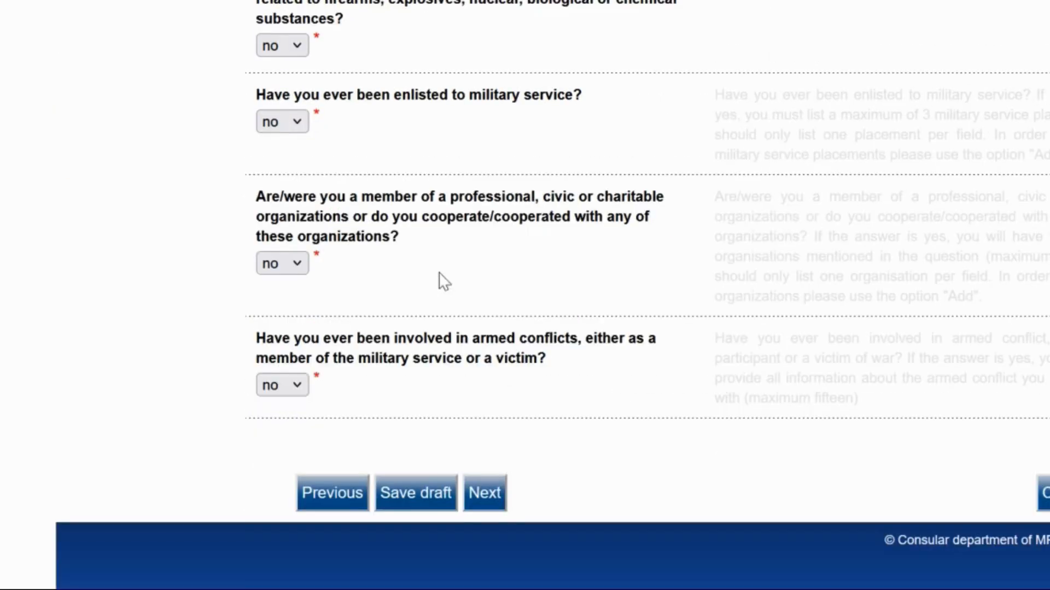
left_click(492, 492)
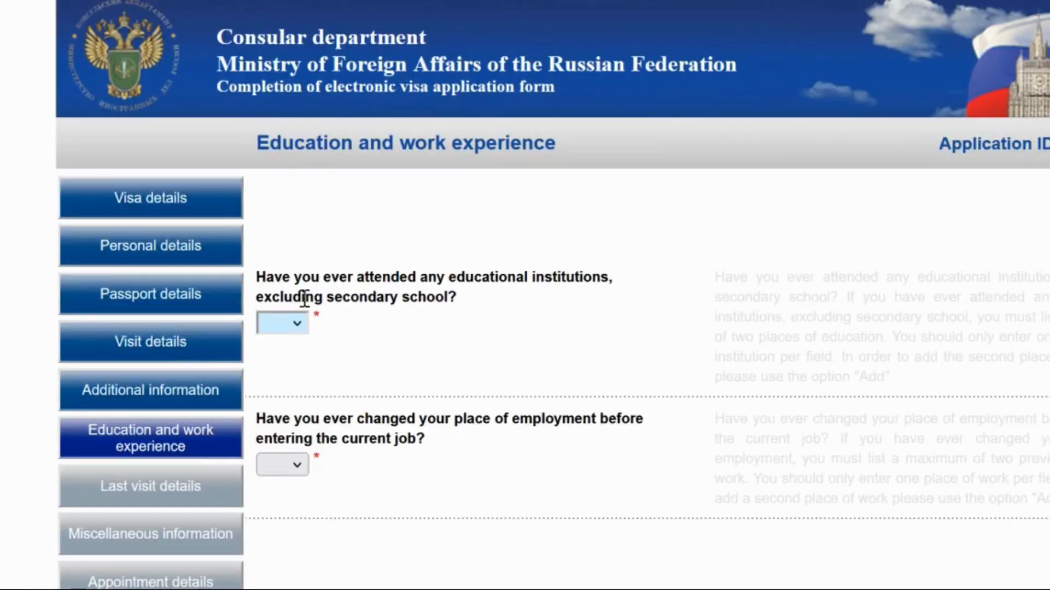
Check the details requested for attended educational institutions, and answer no to having attended any beyond secondary school.
left_click(299, 327)
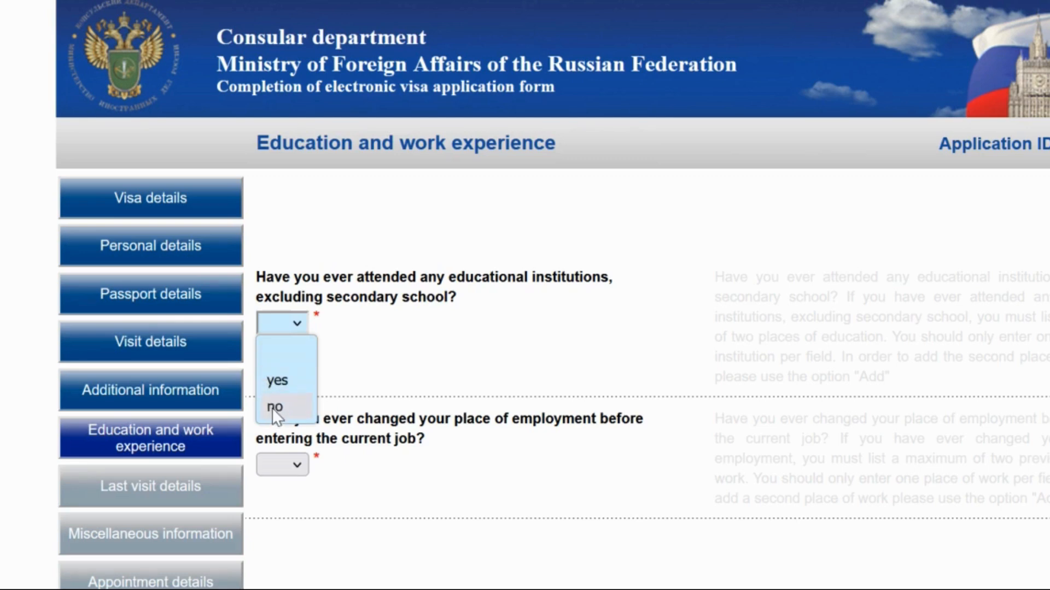
left_click(276, 383)
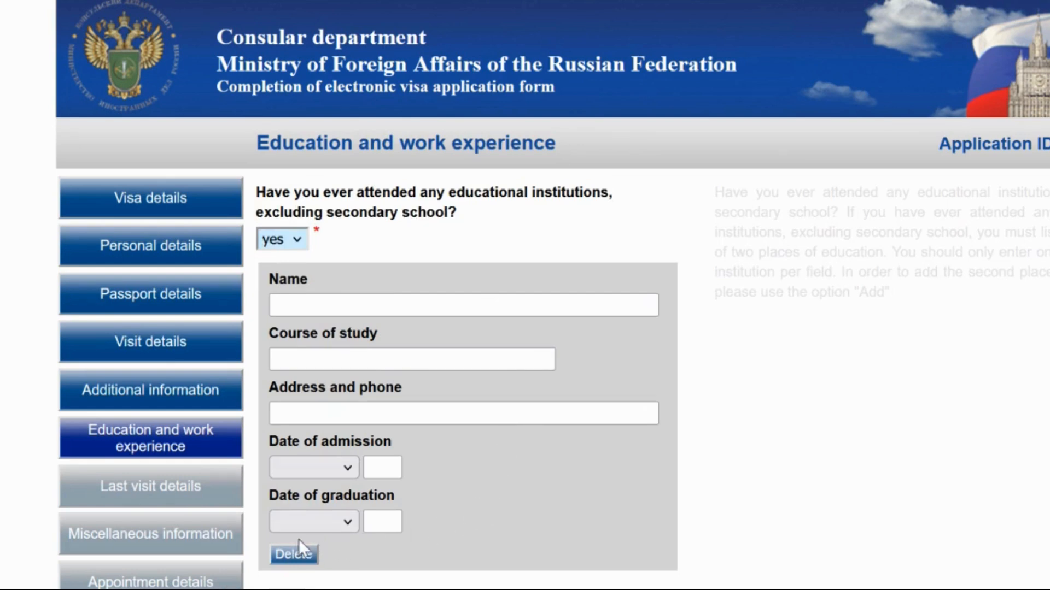
left_click(297, 240)
left_click(291, 321)
Check the details requested for previous employment, and answer no to ever having changed employment before the current job.
scroll(399, 284, "down", 3)
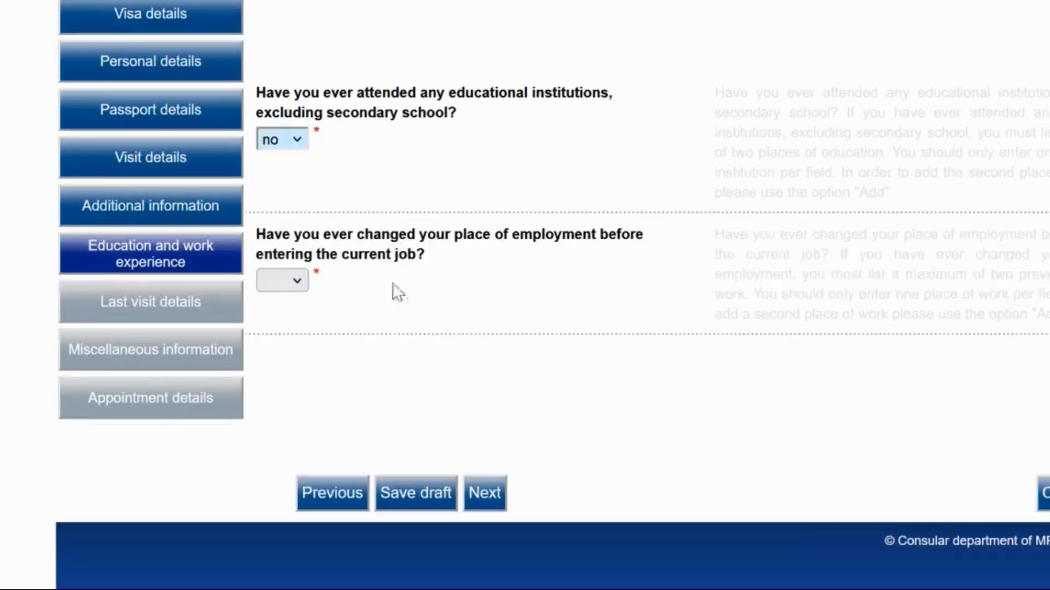
left_click(297, 282)
left_click(314, 339)
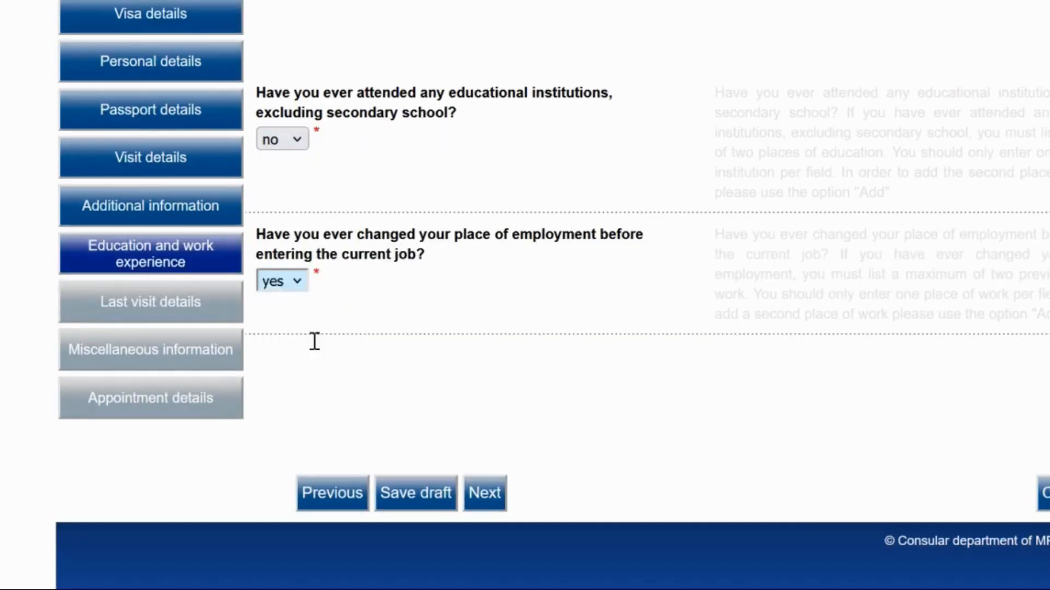
scroll(399, 345, "down", 3)
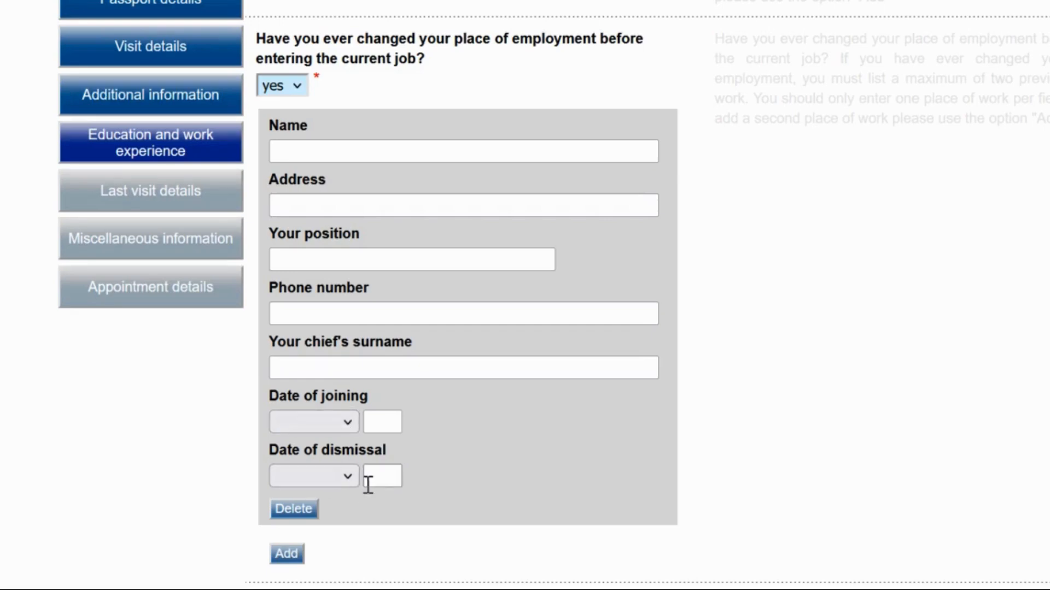
left_click(291, 88)
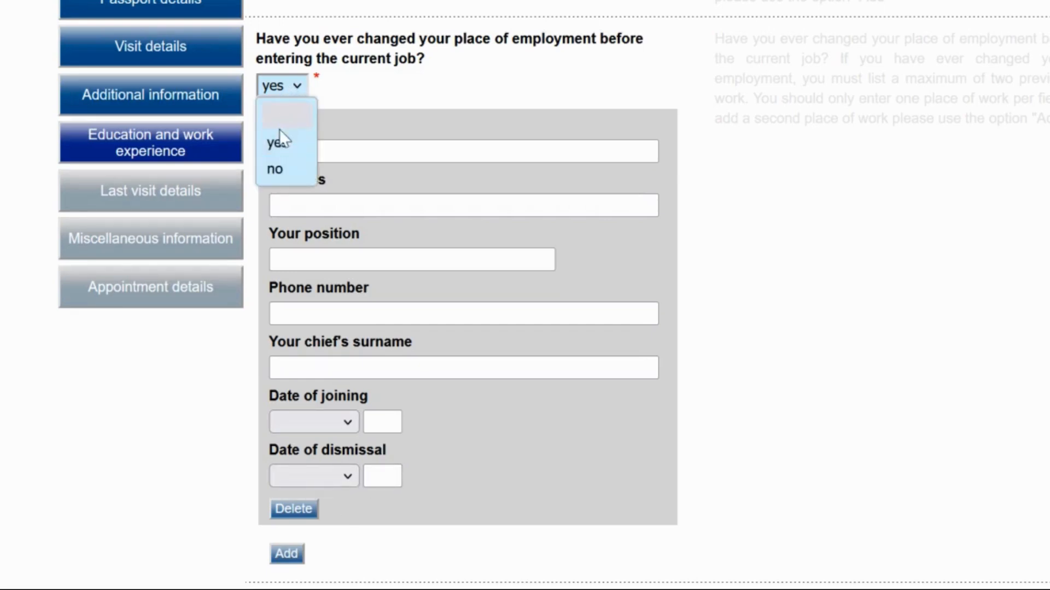
left_click(275, 169)
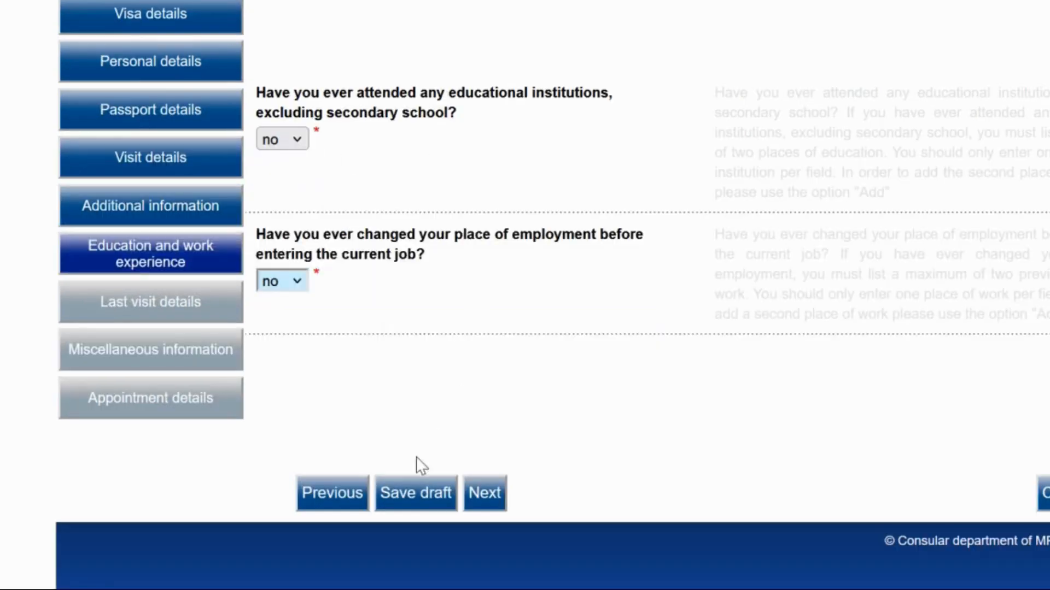
Save the education and work experience answers as a draft and proceed to the Last visit details section.
left_click(416, 494)
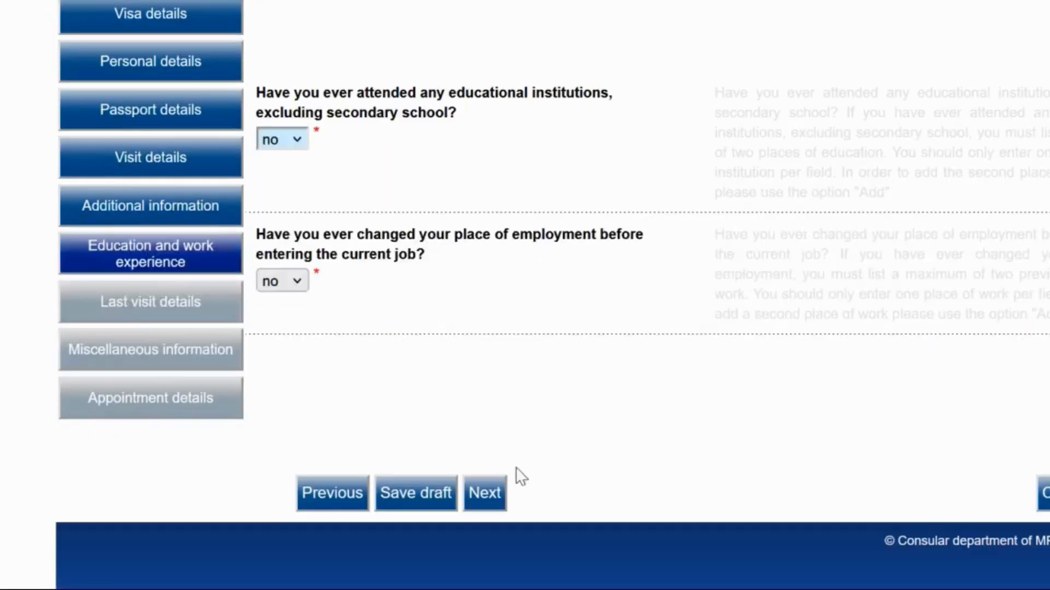
left_click(498, 498)
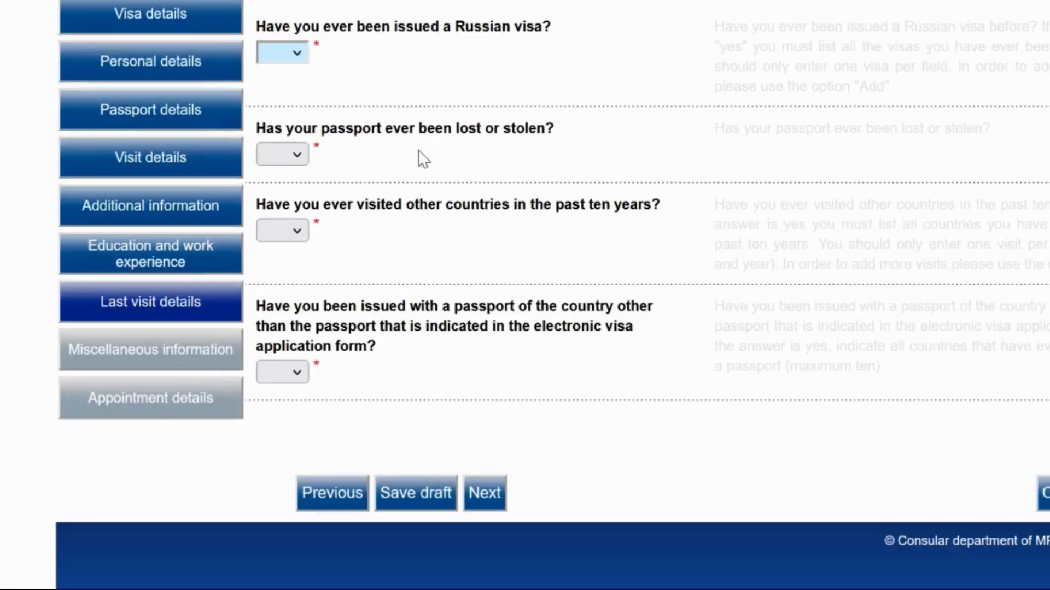
Check the details requested for earlier Russian visas, and answer no to ever having been issued one.
left_click(299, 51)
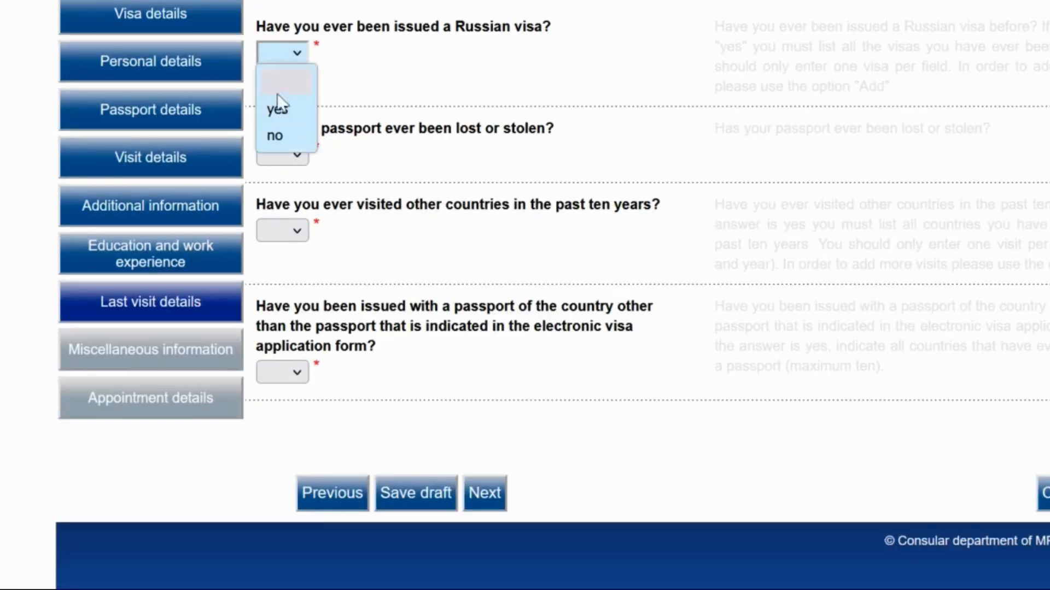
left_click(278, 105)
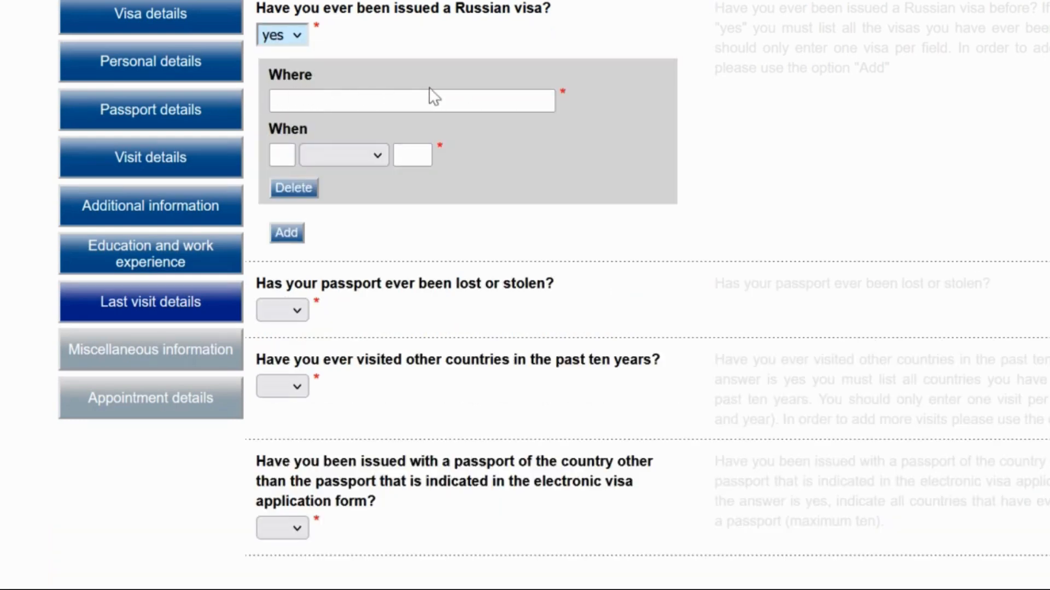
left_click(294, 35)
left_click(274, 120)
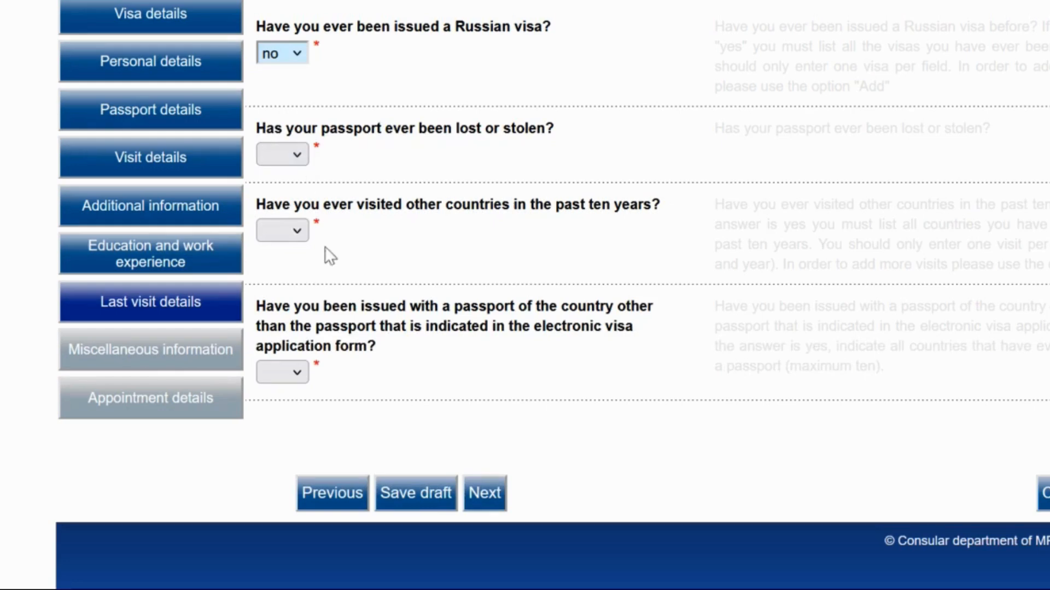
Answer no to the passport ever having been lost or stolen, after trying the yes option.
left_click(291, 149)
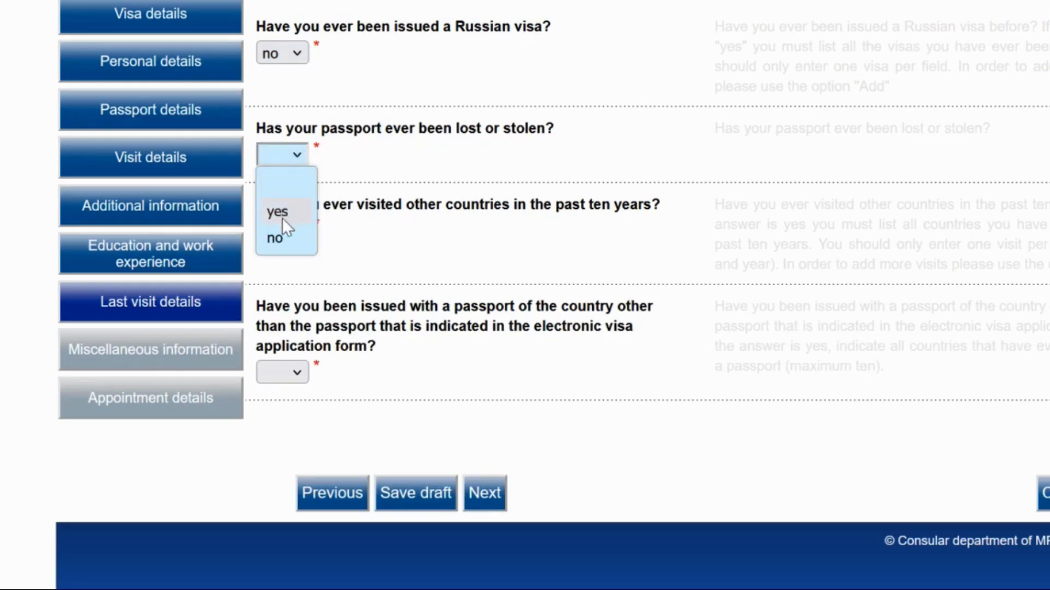
left_click(282, 218)
left_click(293, 152)
left_click(267, 239)
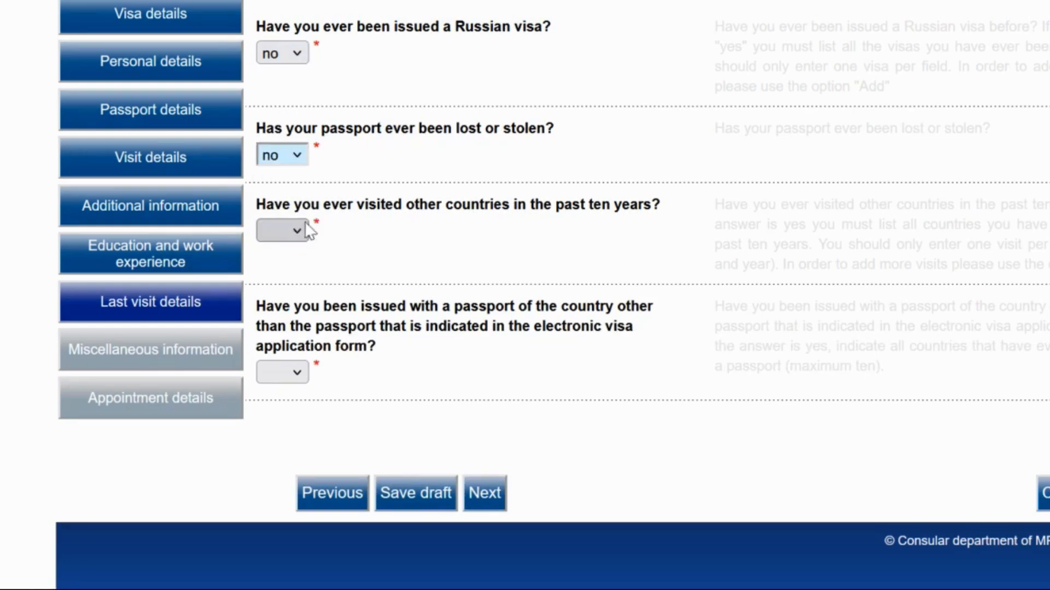
Check how several country visits can be listed, and answer no to having visited other countries in the past ten years.
left_click(302, 225)
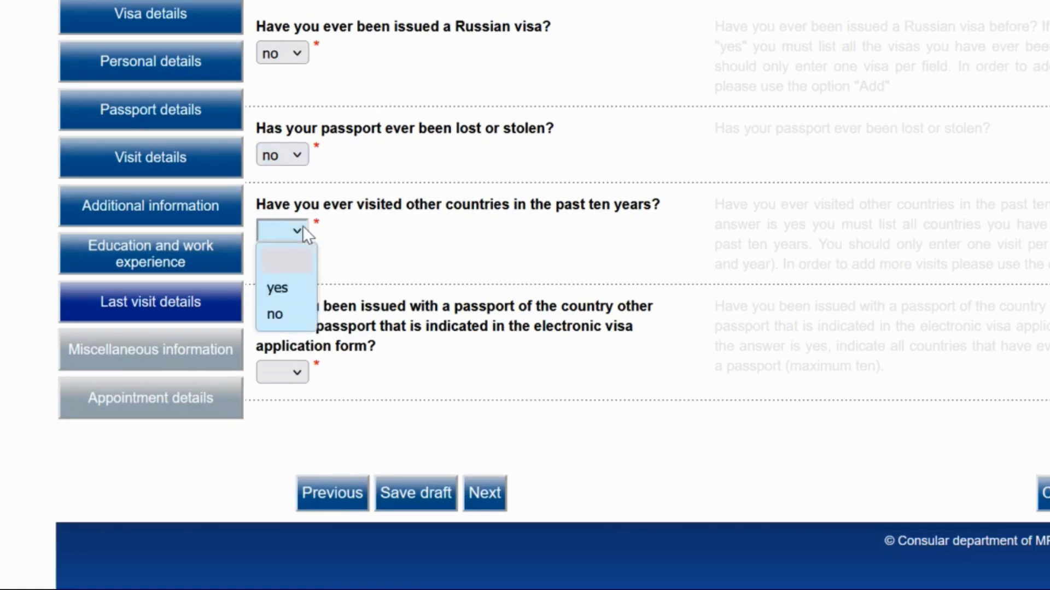
left_click(271, 288)
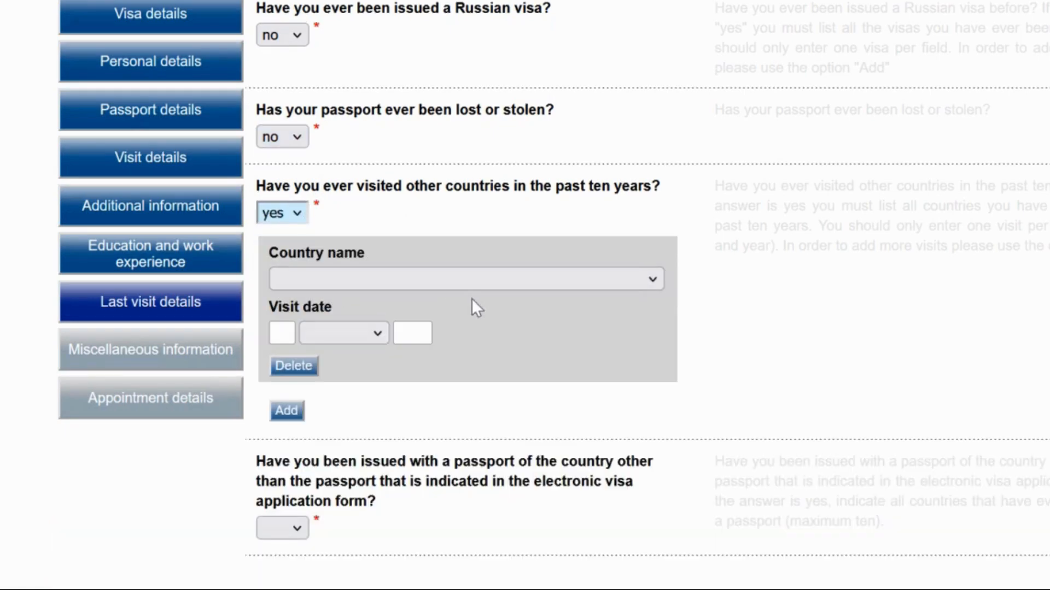
left_click(290, 415)
scroll(481, 405, "down", 2)
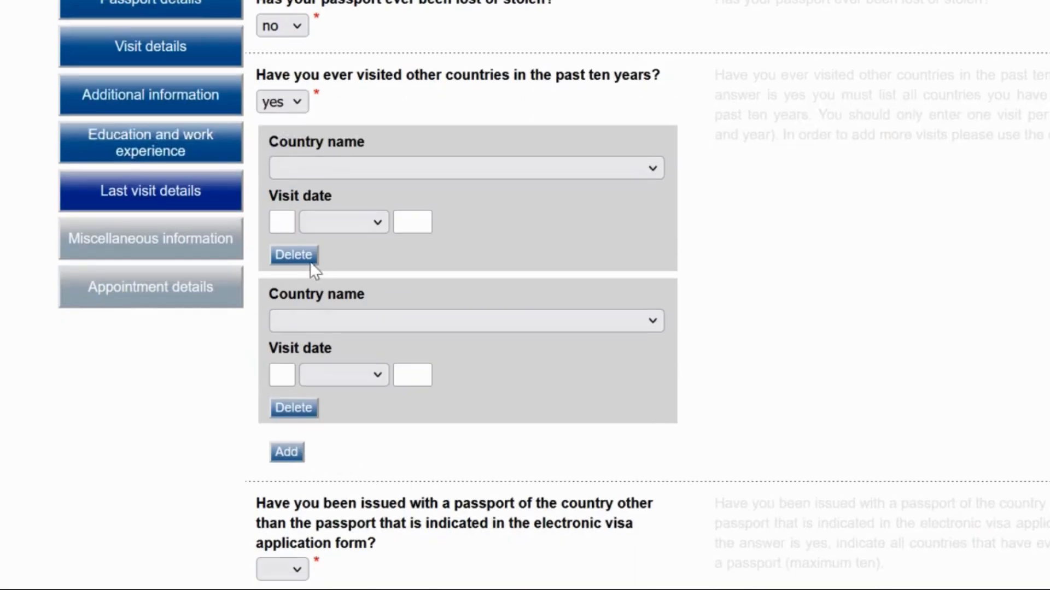
left_click(298, 414)
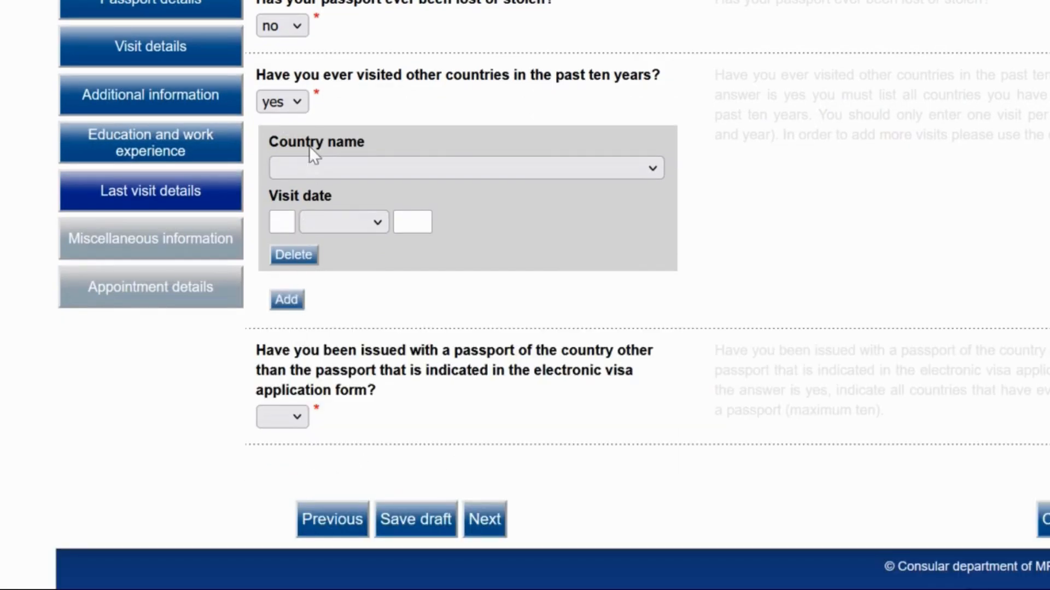
left_click(282, 102)
left_click(281, 184)
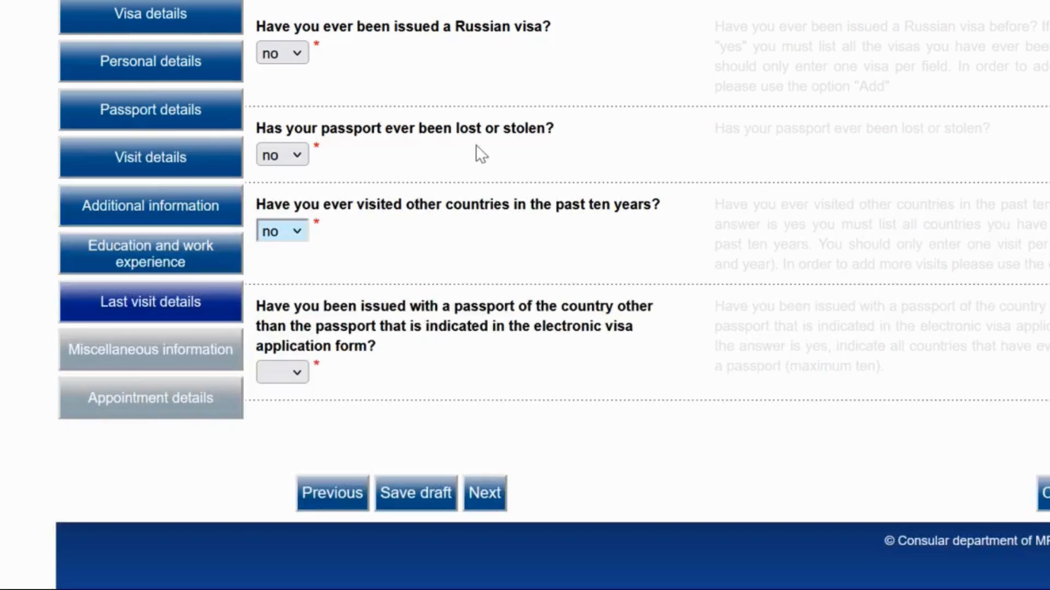
Check the details requested for other passports, and answer no to having been issued a passport of another country.
left_click(298, 373)
left_click(287, 431)
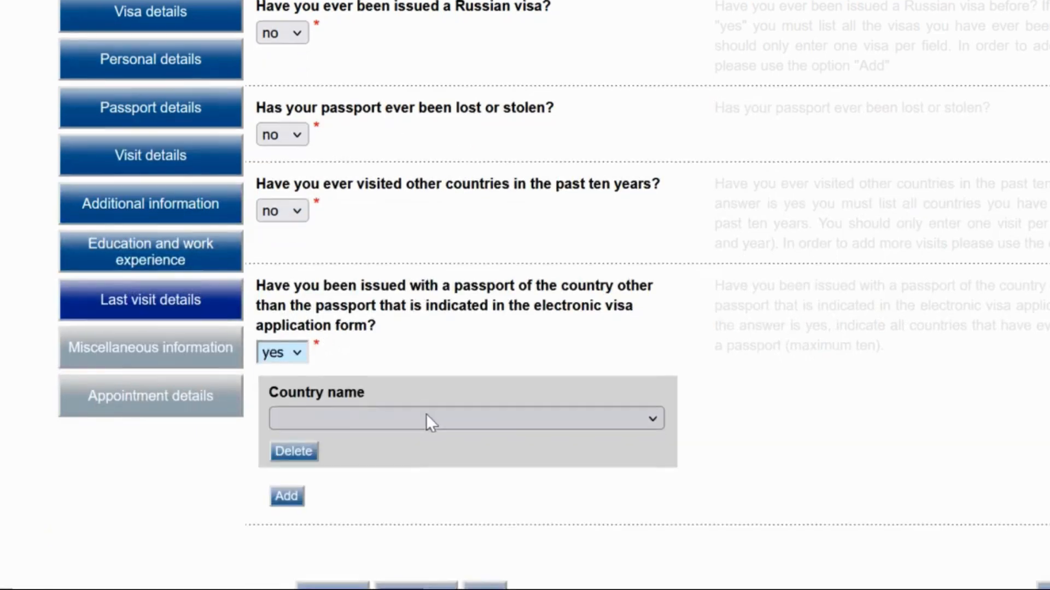
scroll(427, 418, "down", 2)
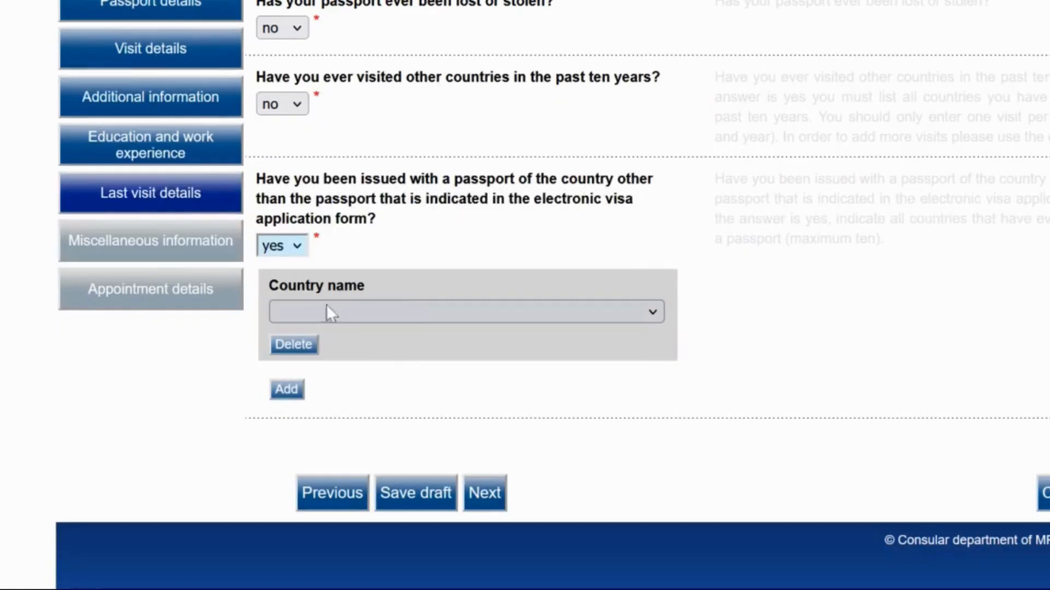
left_click(298, 244)
left_click(280, 330)
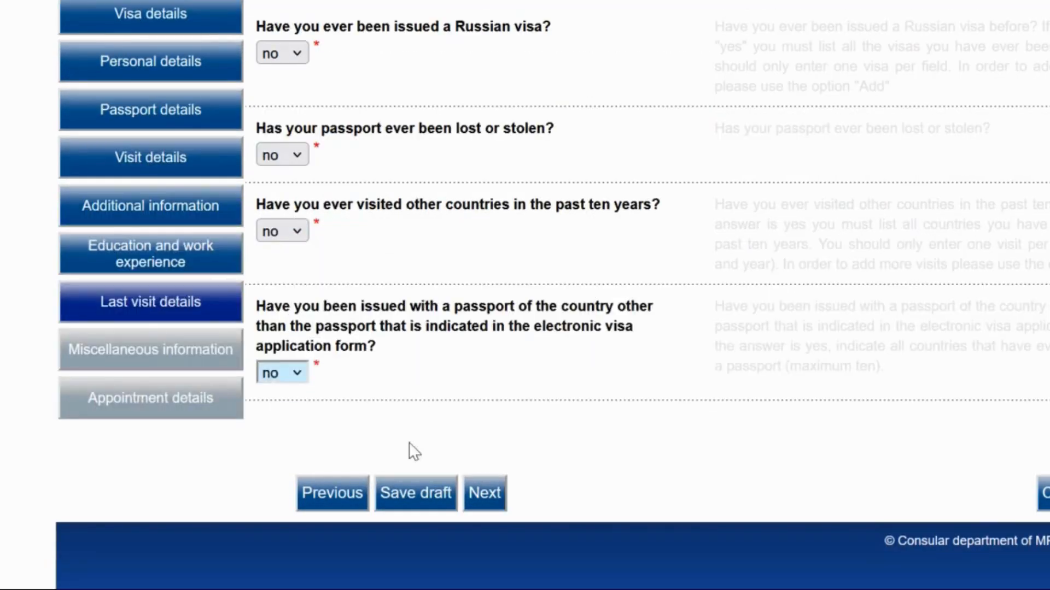
Save the last visit details as a draft and proceed to the Miscellaneous information section.
left_click(406, 493)
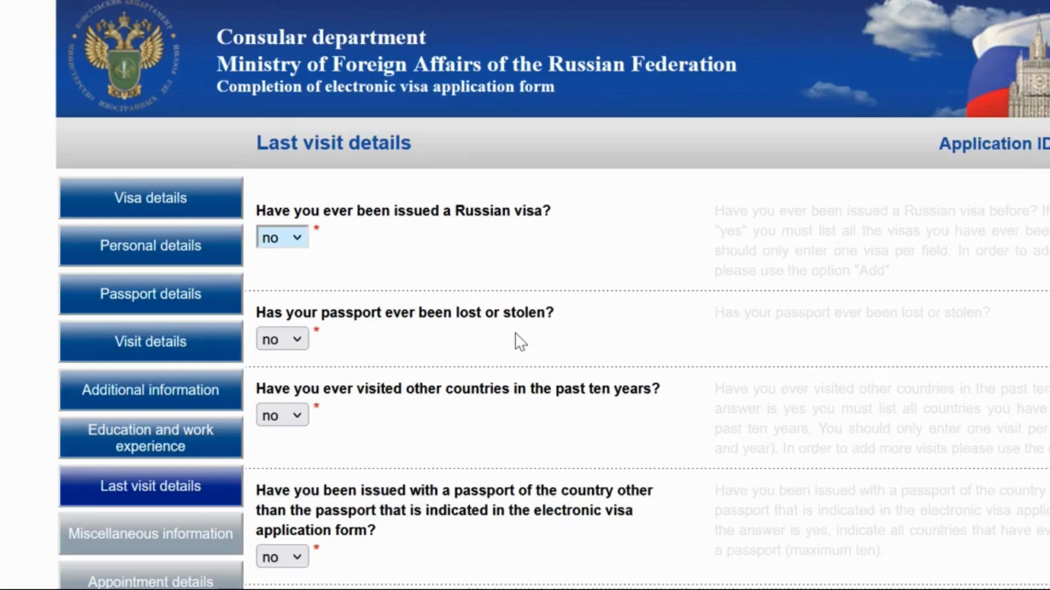
scroll(515, 333, "down", 3)
left_click(485, 503)
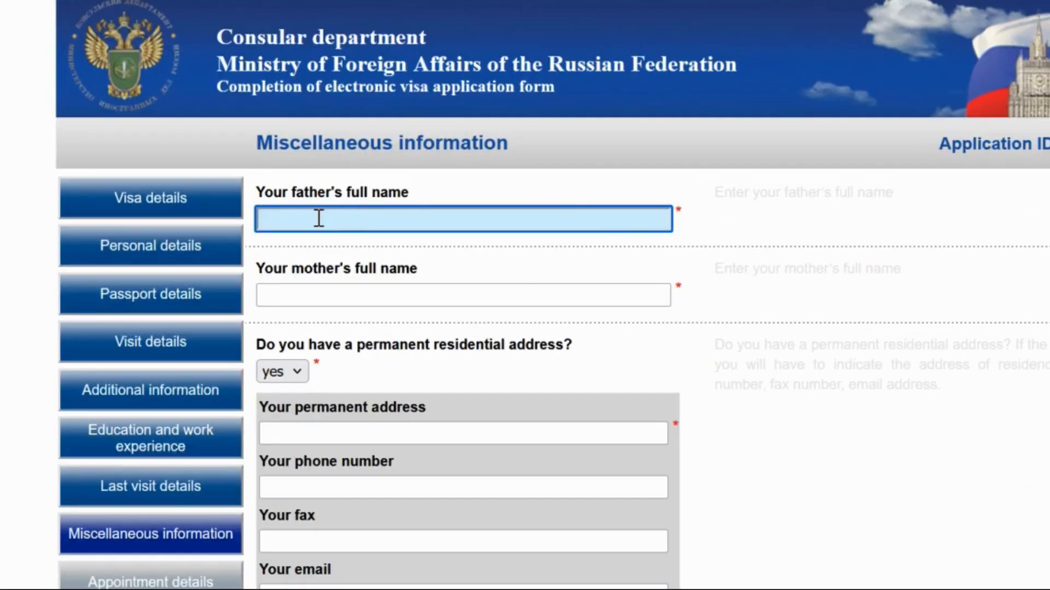
Enter the full names of the applicant's father and mother.
type("Dennis Doe")
left_click(269, 293)
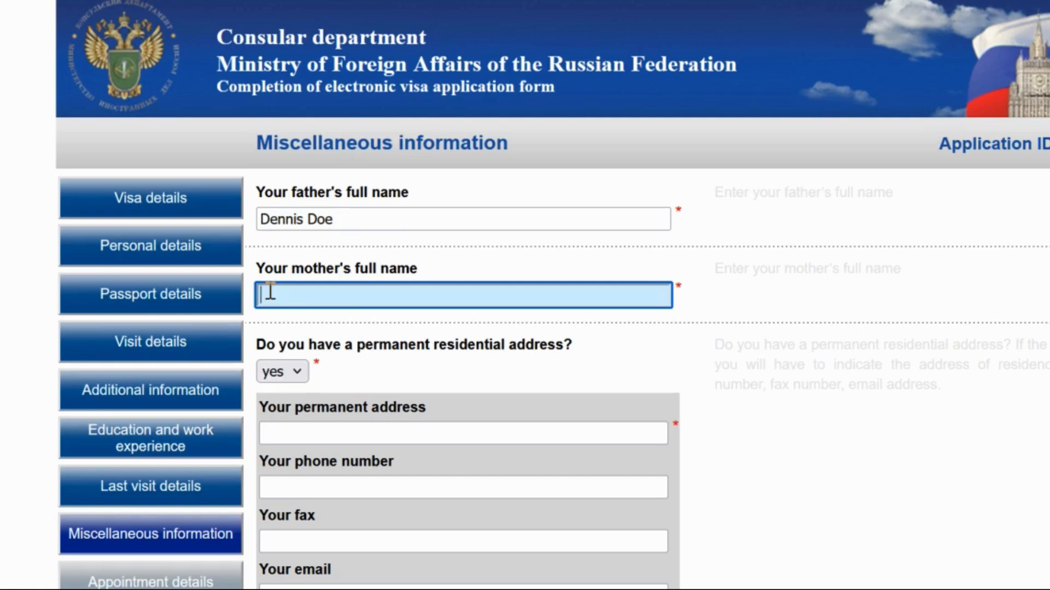
type("Marry Doe")
Fill in the applicant's permanent residential address and phone number.
scroll(301, 276, "down", 2)
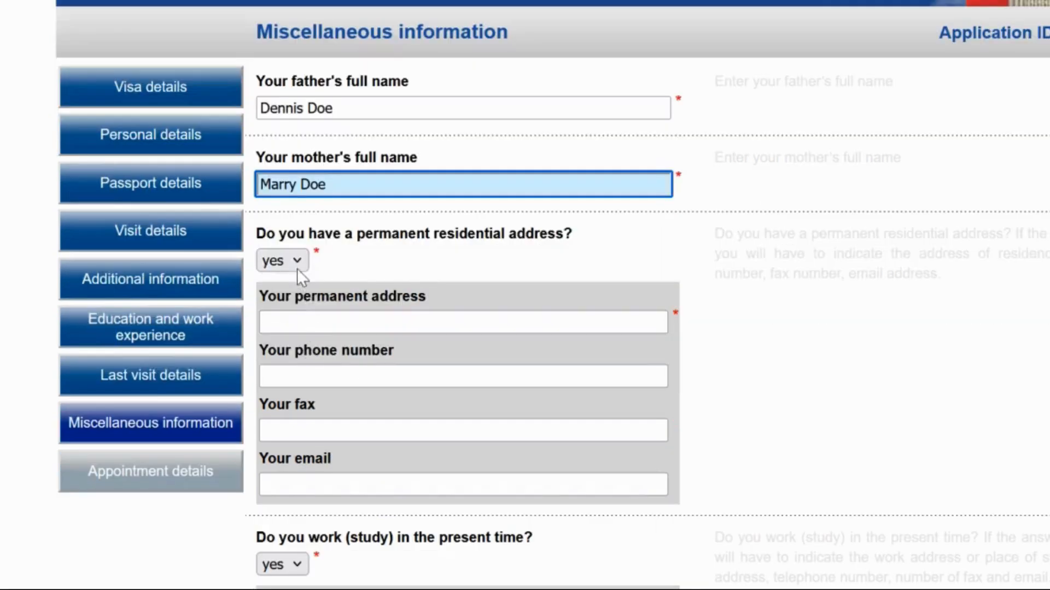
left_click(300, 321)
type("123")
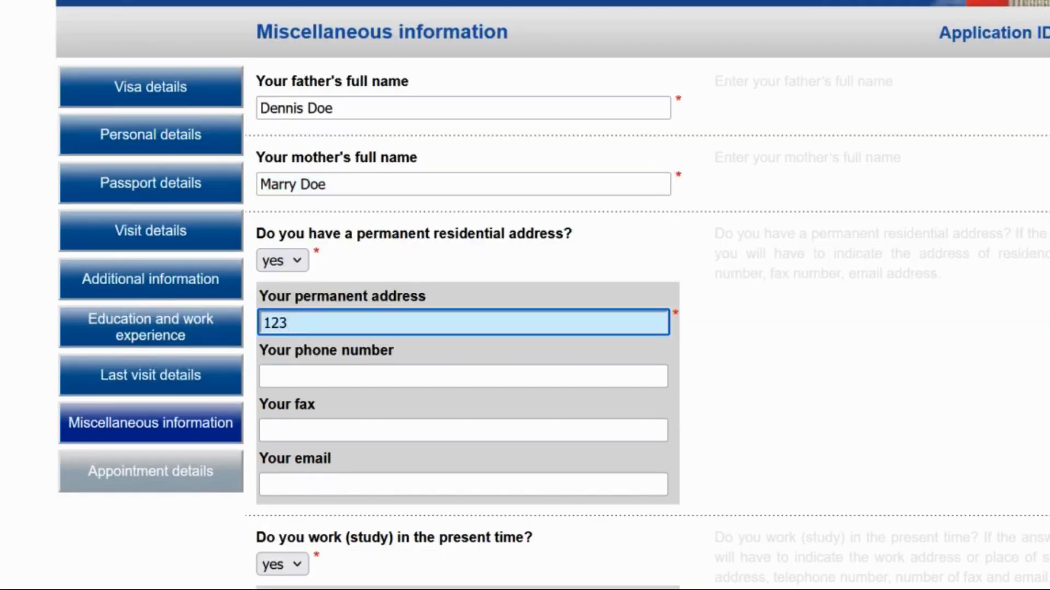
type(" Front St. E., Tor")
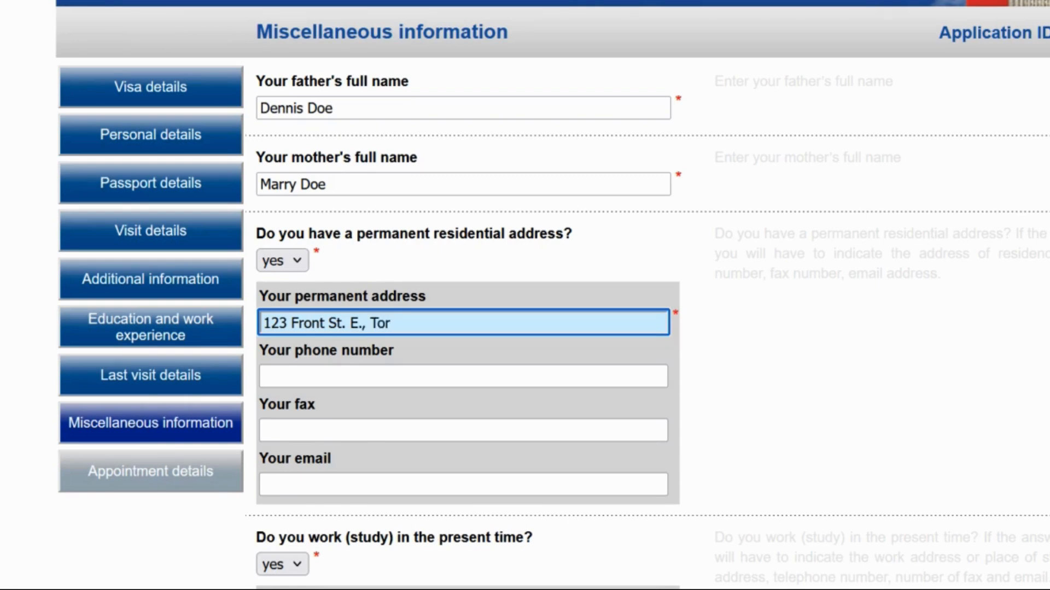
type("onto, ON")
left_click(279, 376)
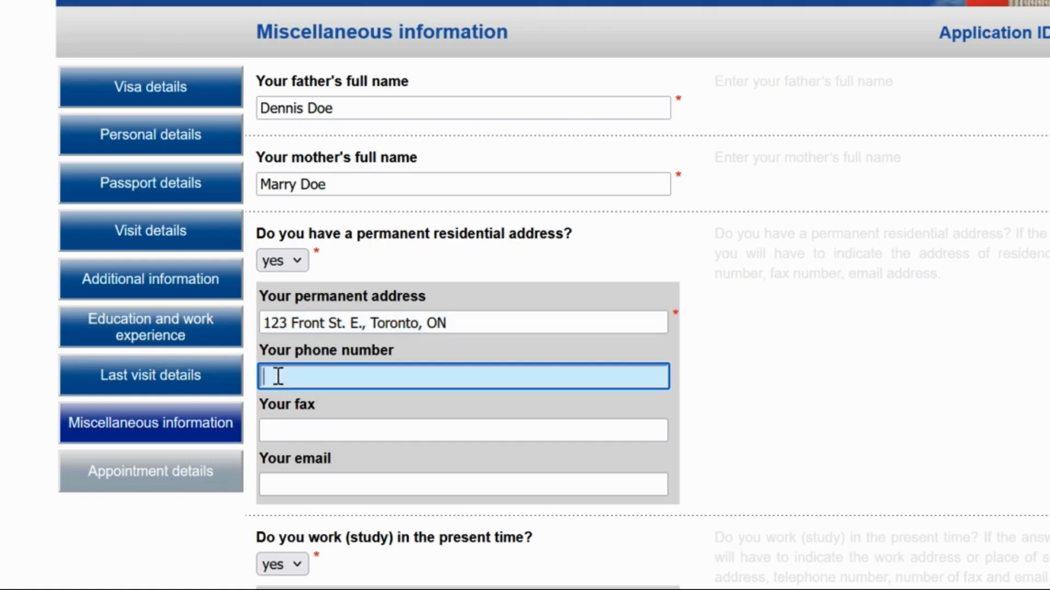
type("416-")
type("123")
type("-45")
type("6")
type("-")
type("7")
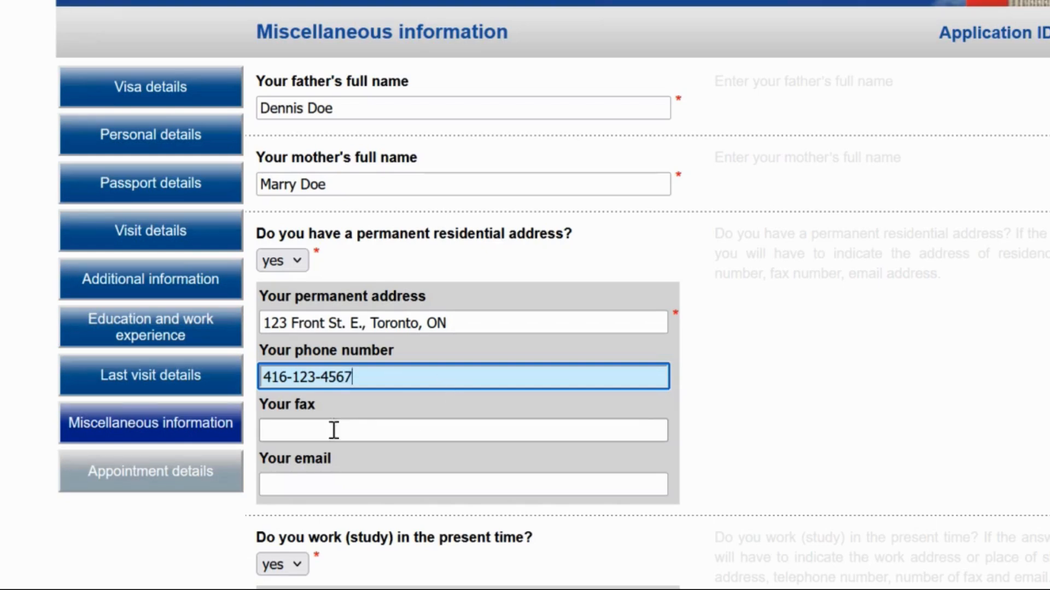
Enter Some Company Name as the current employer and Supervisor as the work position.
scroll(356, 525, "down", 6)
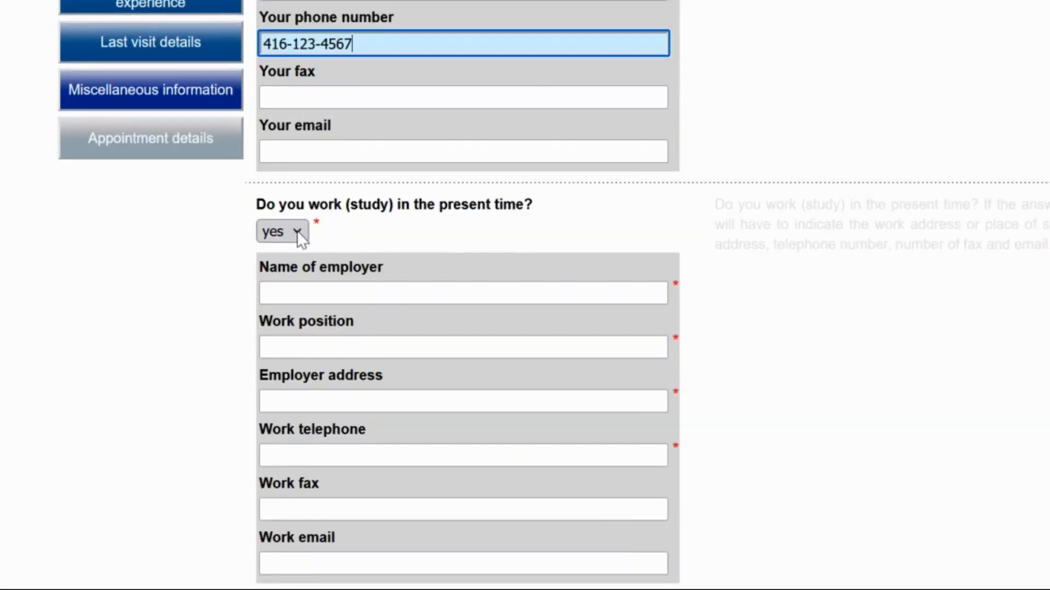
left_click(295, 294)
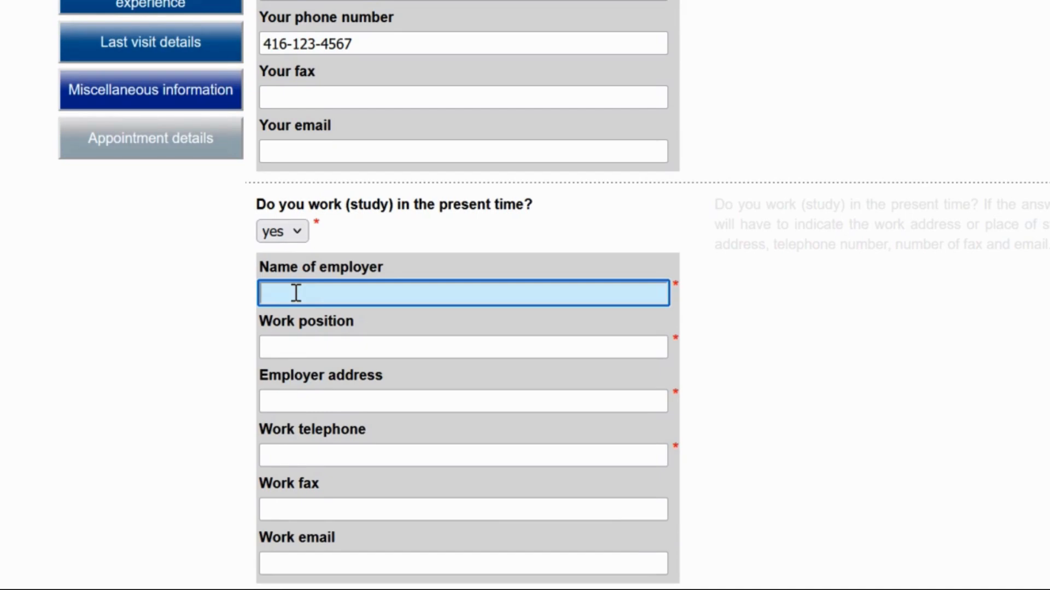
type("Some Compam")
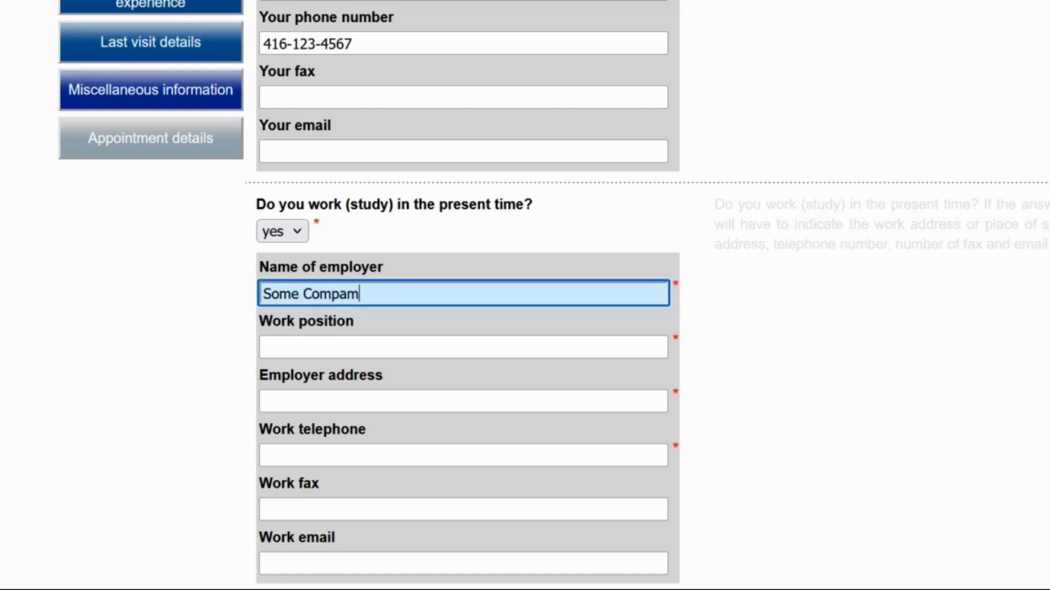
key("BackSpace")
type("ny Name")
left_click(295, 347)
type("S")
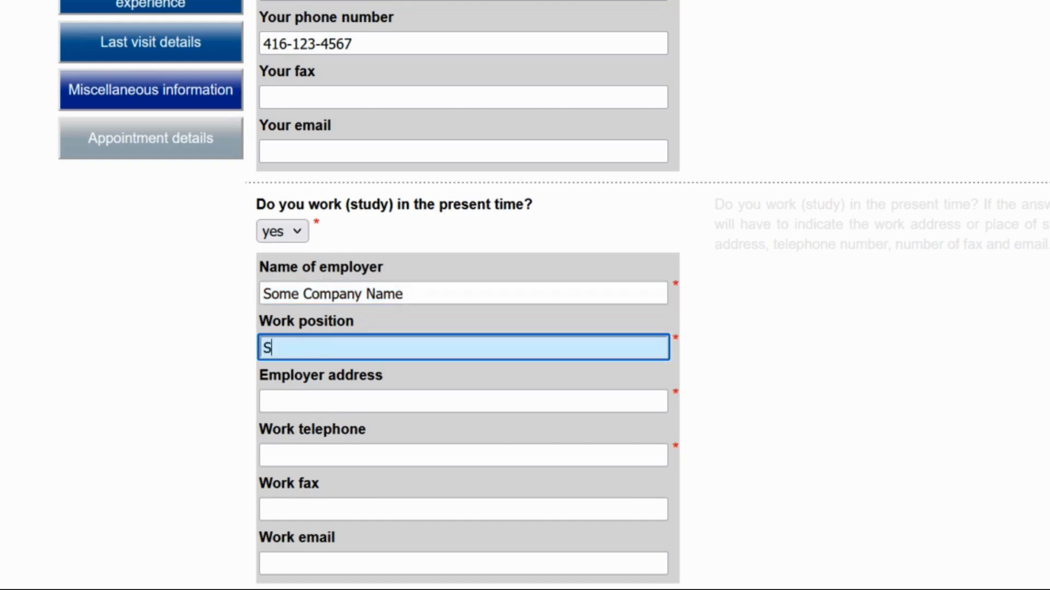
type("upervisor")
Fill in the employer's address and the work telephone number.
left_click(295, 403)
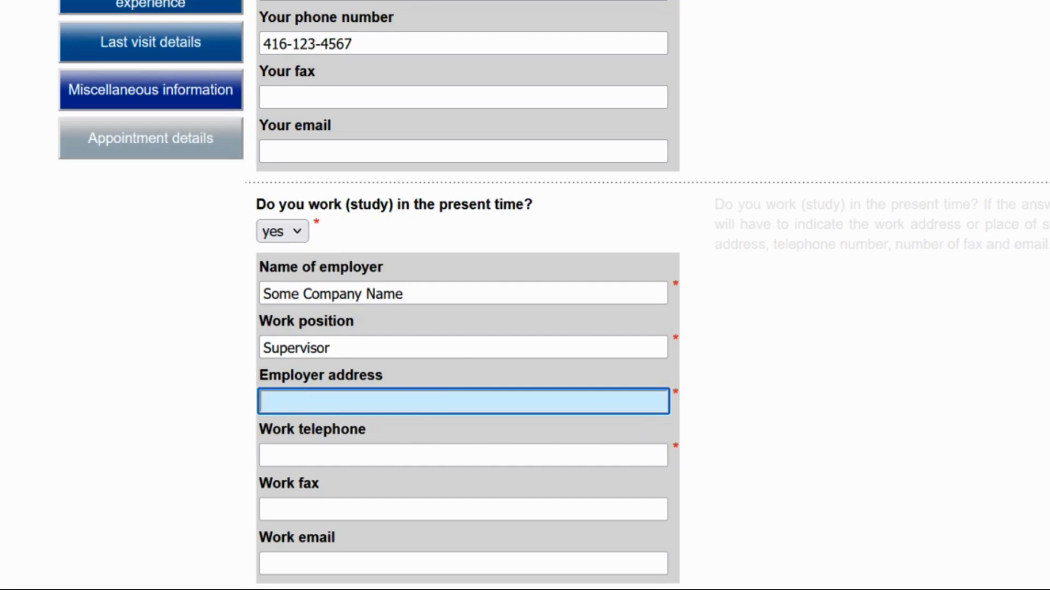
type("1000 Yonge St.,")
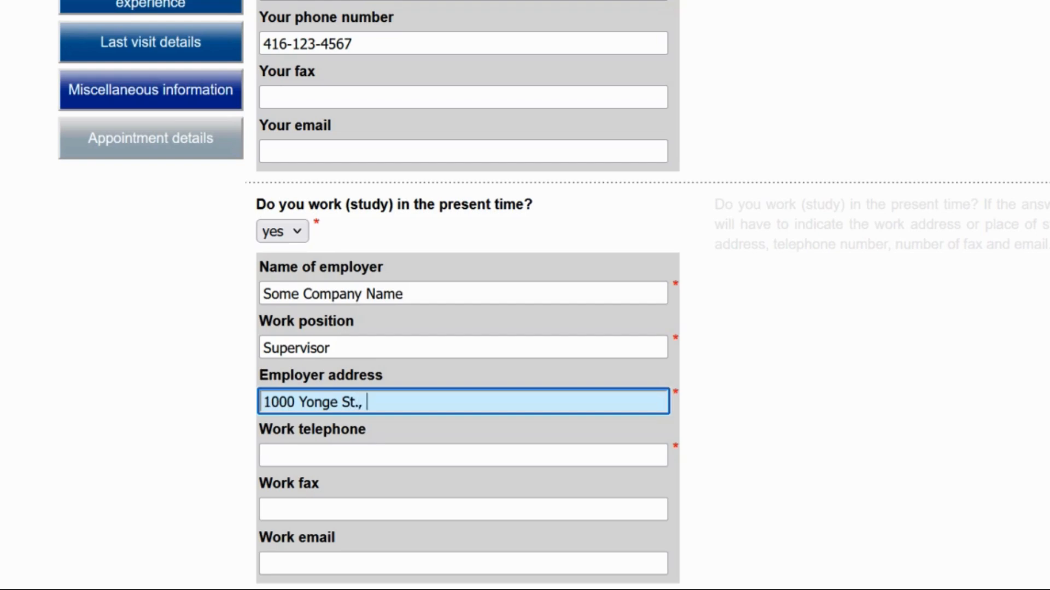
type("R")
key("BackSpace")
type("Toronto, ON")
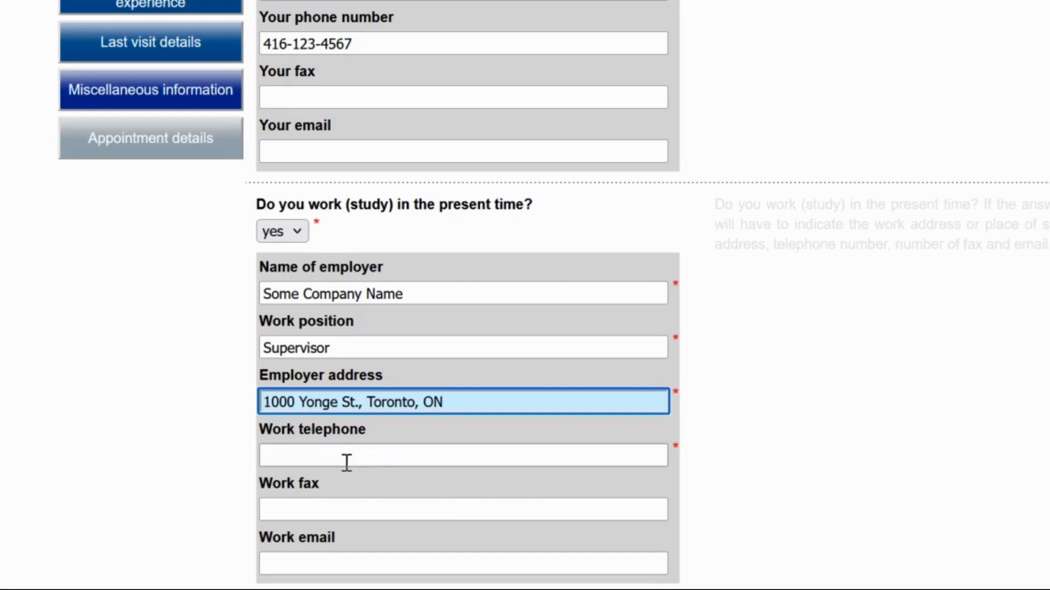
left_click(312, 456)
type("64")
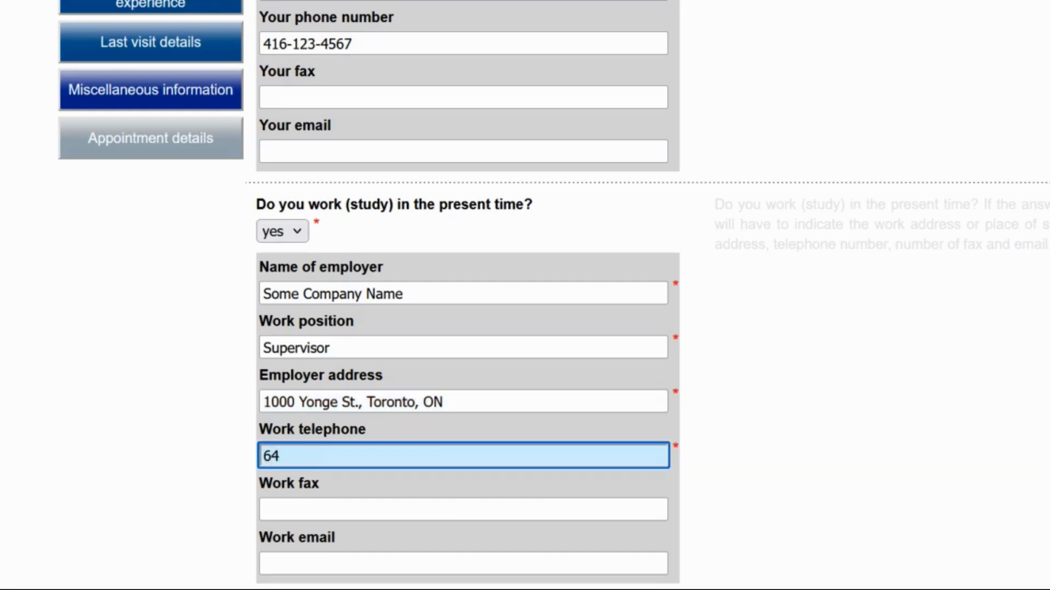
type("7-555-6677")
Preview the relative detail fields with a yes answer, and set the question about current relatives in Russia to no.
scroll(356, 418, "down", 5)
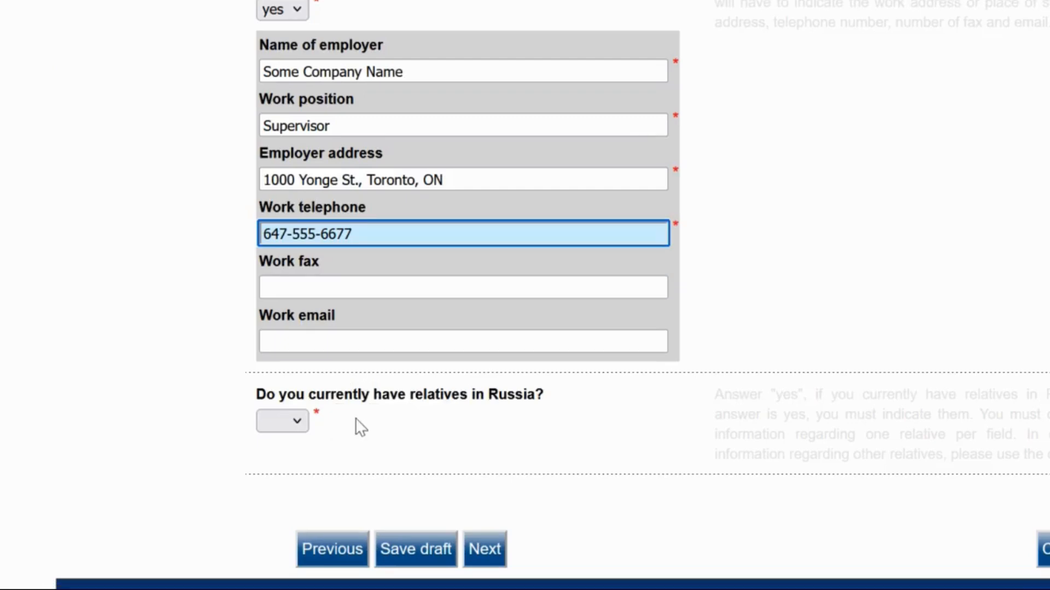
left_click(300, 365)
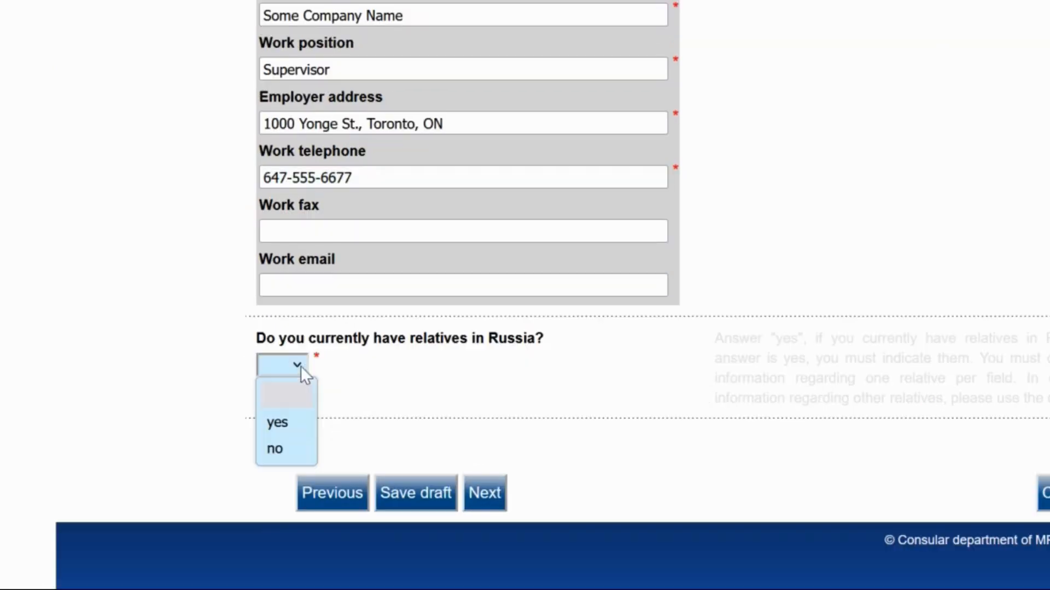
left_click(295, 427)
scroll(350, 366, "down", 4)
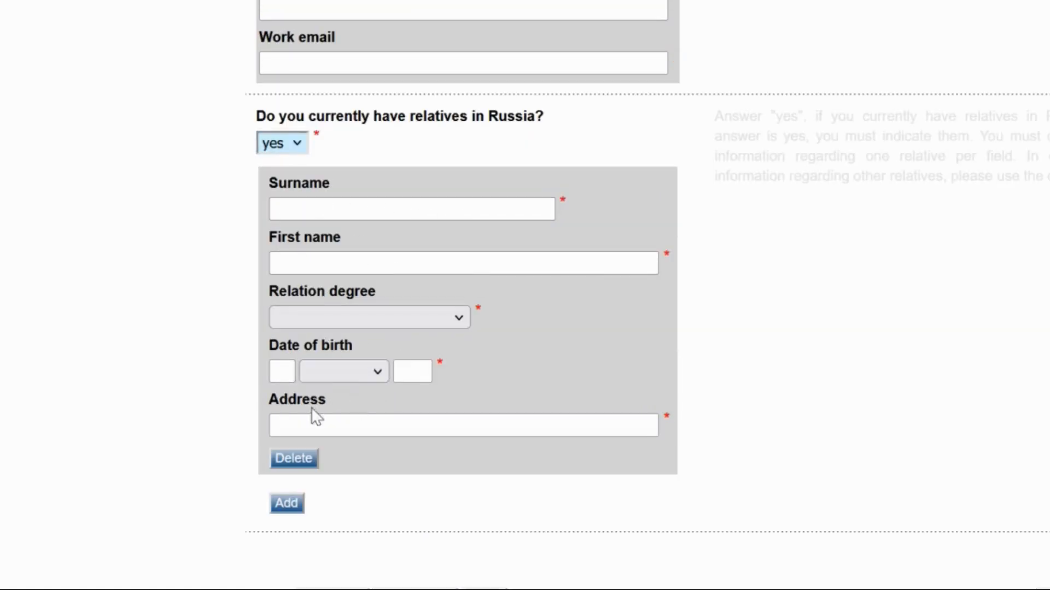
left_click(294, 146)
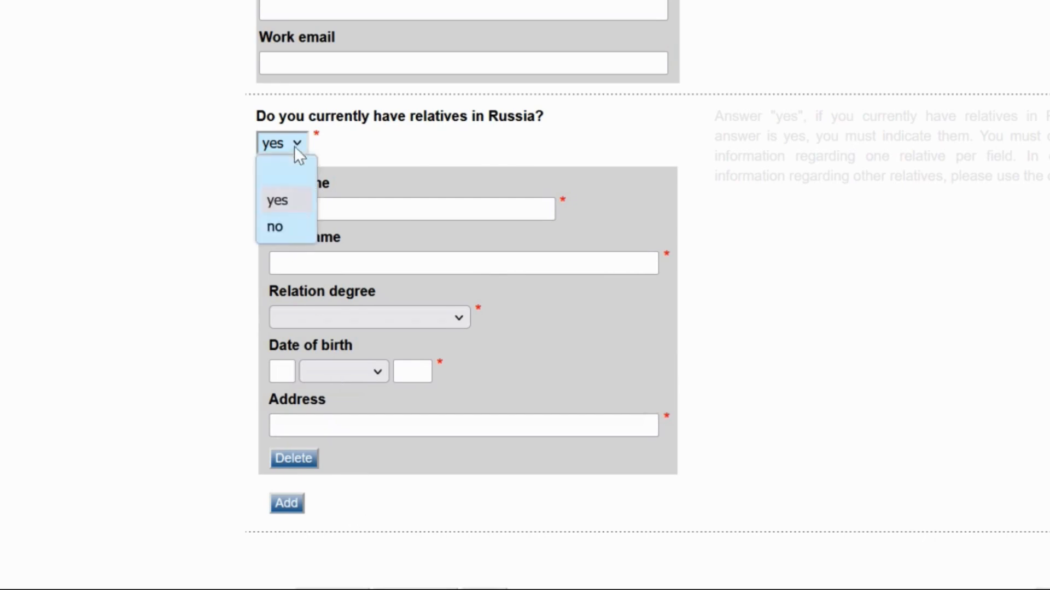
left_click(278, 227)
Save the miscellaneous information as a draft and proceed to the Appointment details section.
left_click(434, 488)
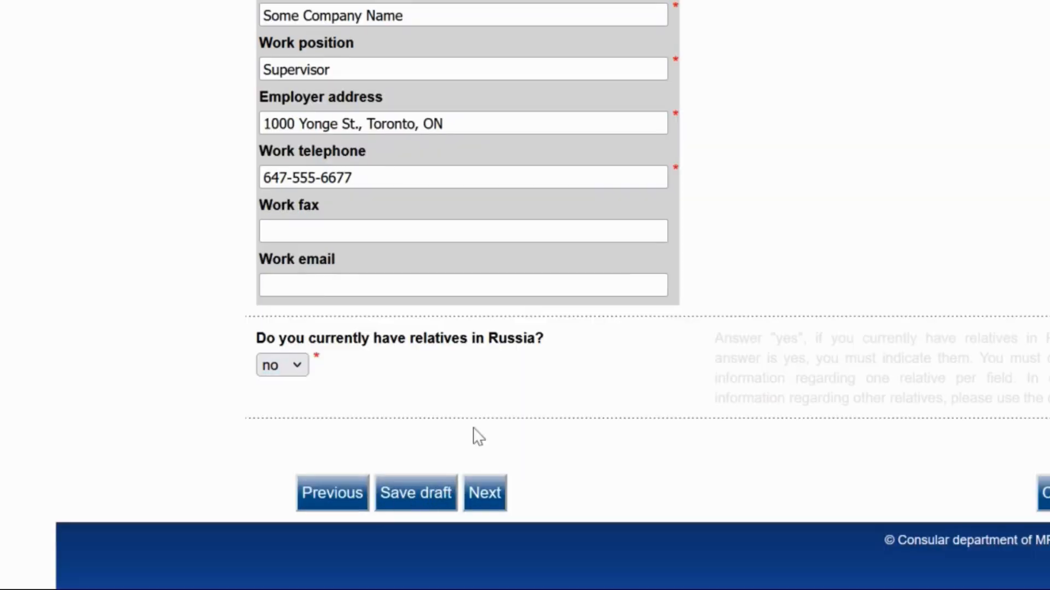
scroll(453, 365, "down", 10)
scroll(465, 416, "down", 5)
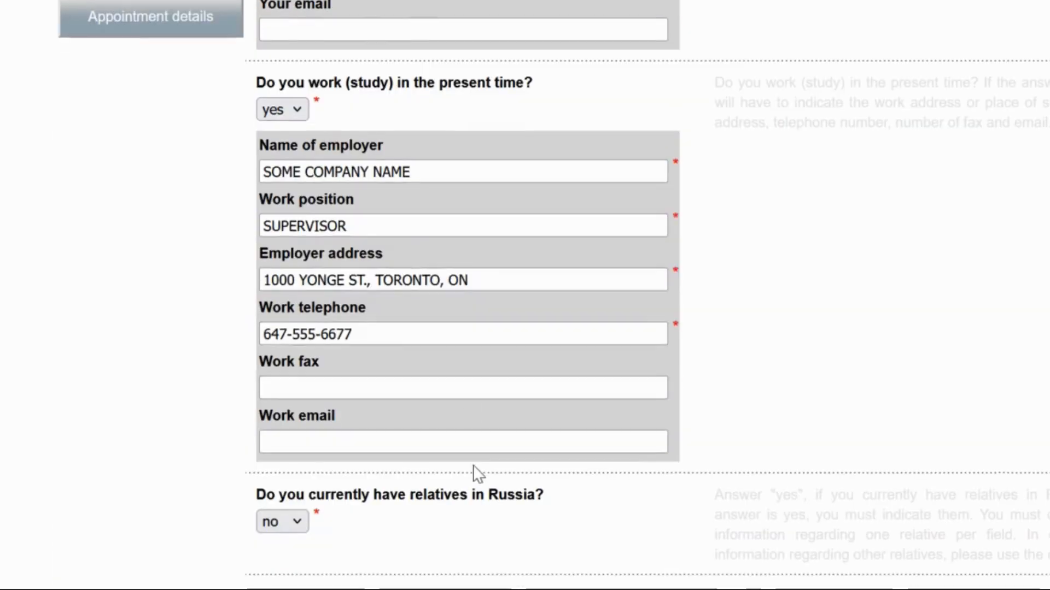
left_click(480, 495)
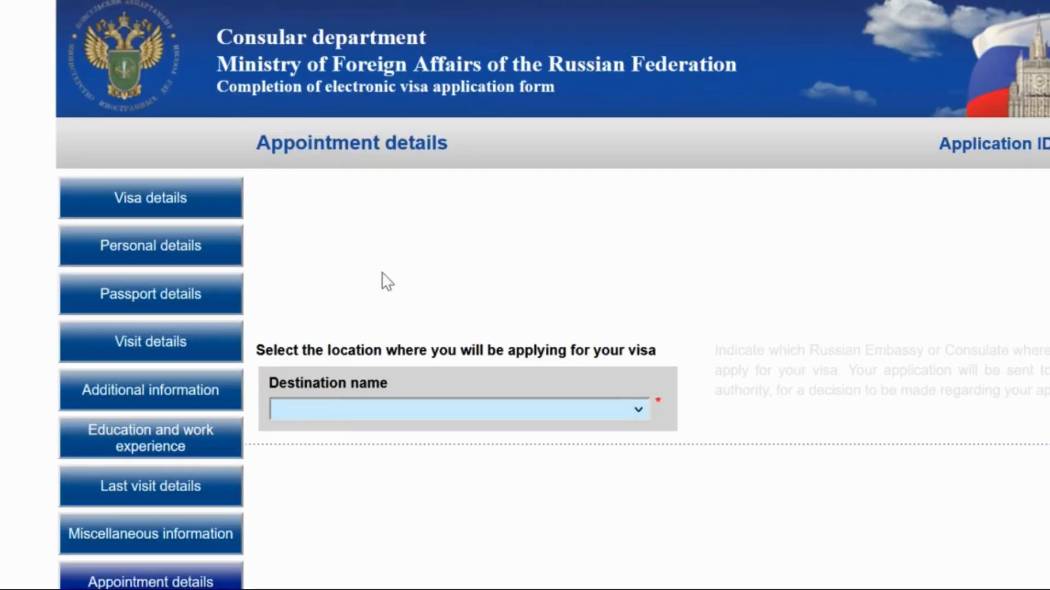
Select the Consulate General of the Russian Federation in Montreal as the application location and continue to the application summary.
left_click(345, 411)
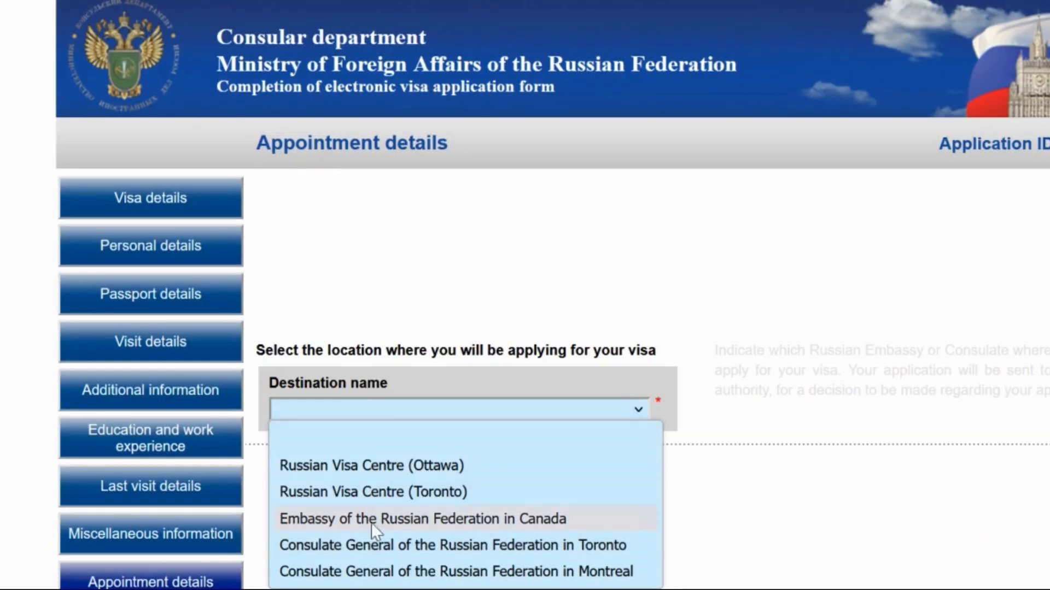
left_click(406, 571)
scroll(472, 497, "down", 3)
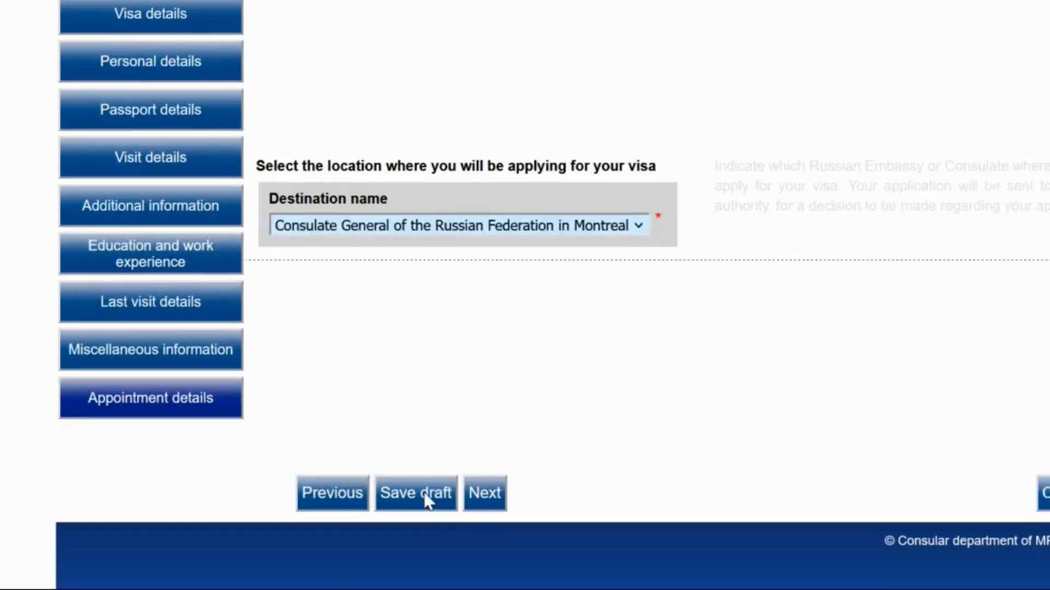
scroll(475, 500, "up", 3)
scroll(467, 484, "down", 3)
left_click(478, 490)
Review the application summary from the visa details through the last visit details.
scroll(441, 351, "up", 3)
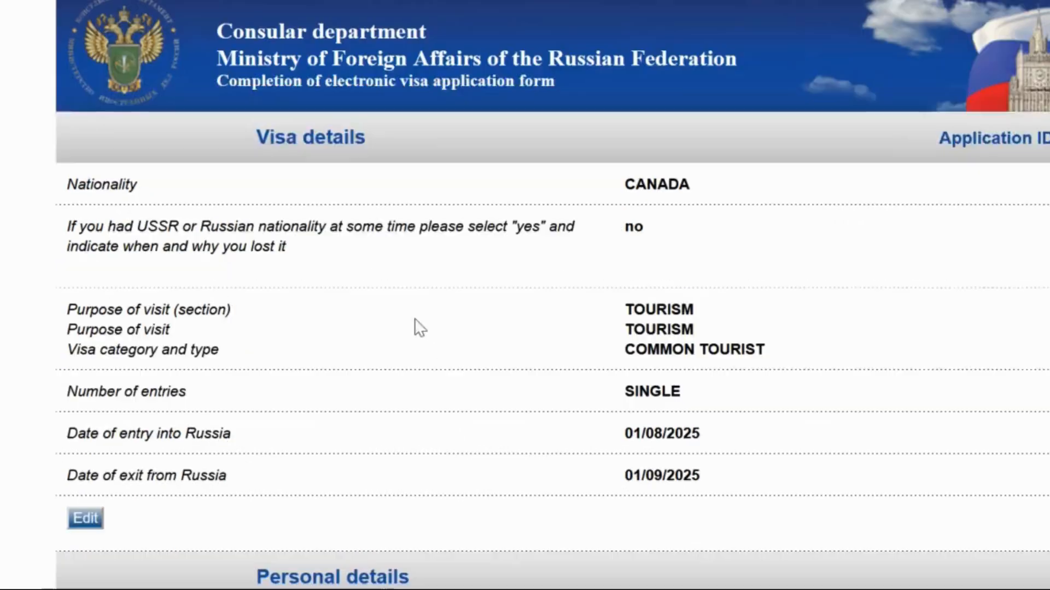
scroll(384, 317, "down", 20)
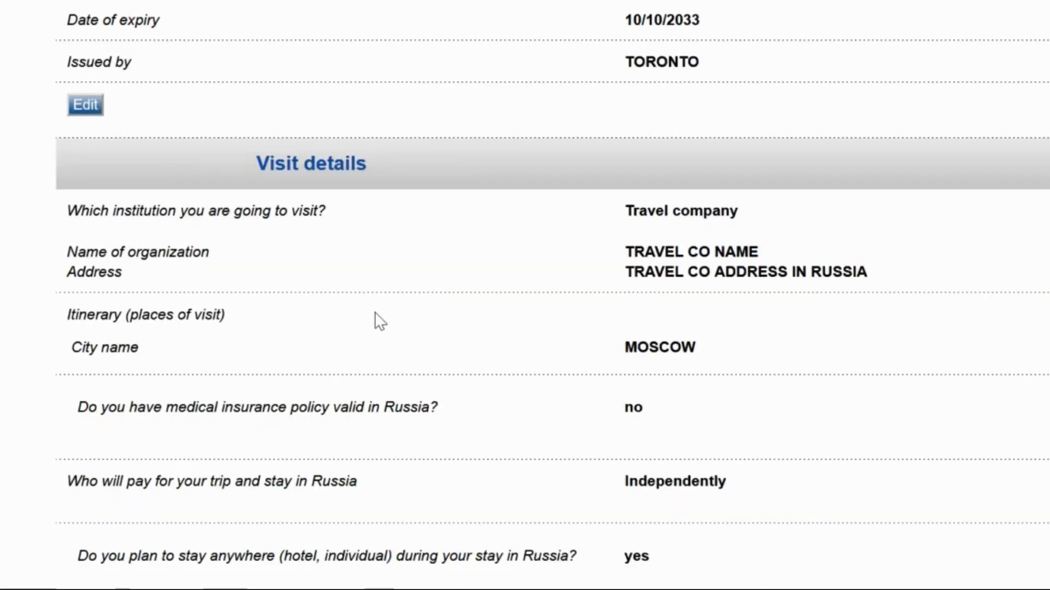
scroll(113, 131, "down", 9)
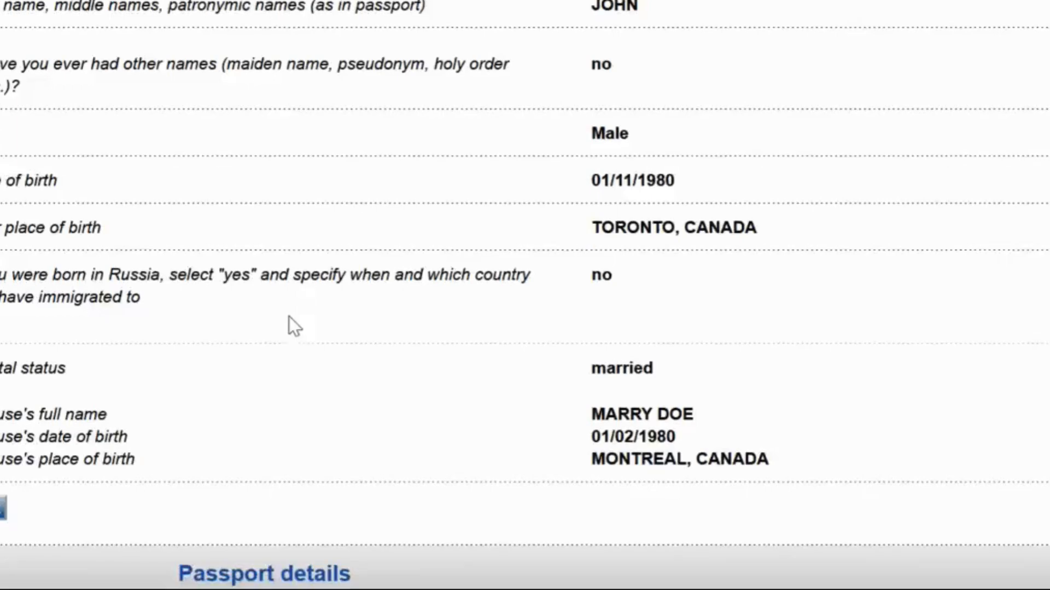
scroll(289, 317, "down", 12)
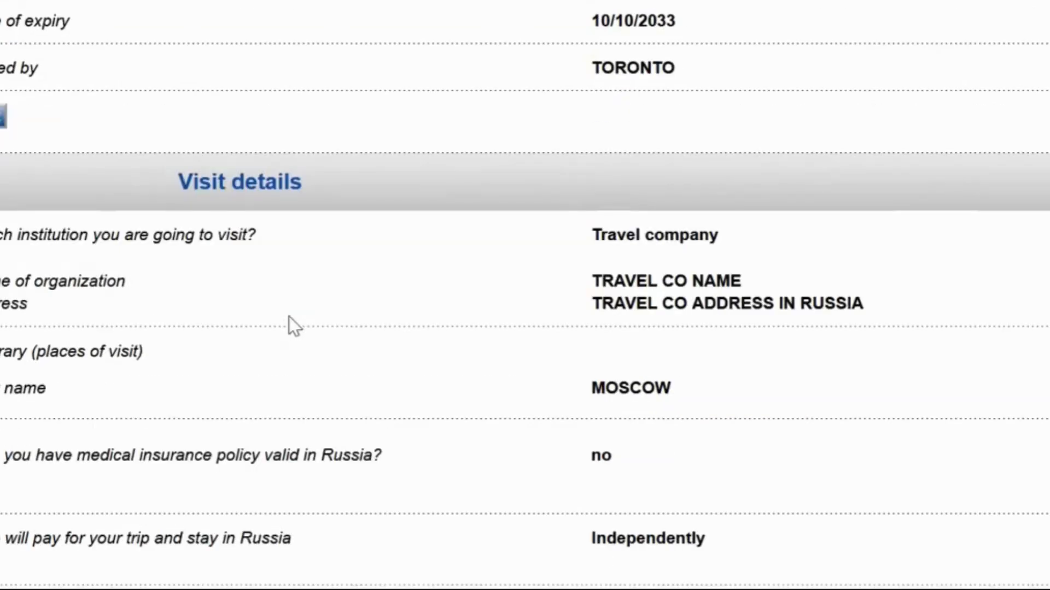
scroll(24, 134, "down", 6)
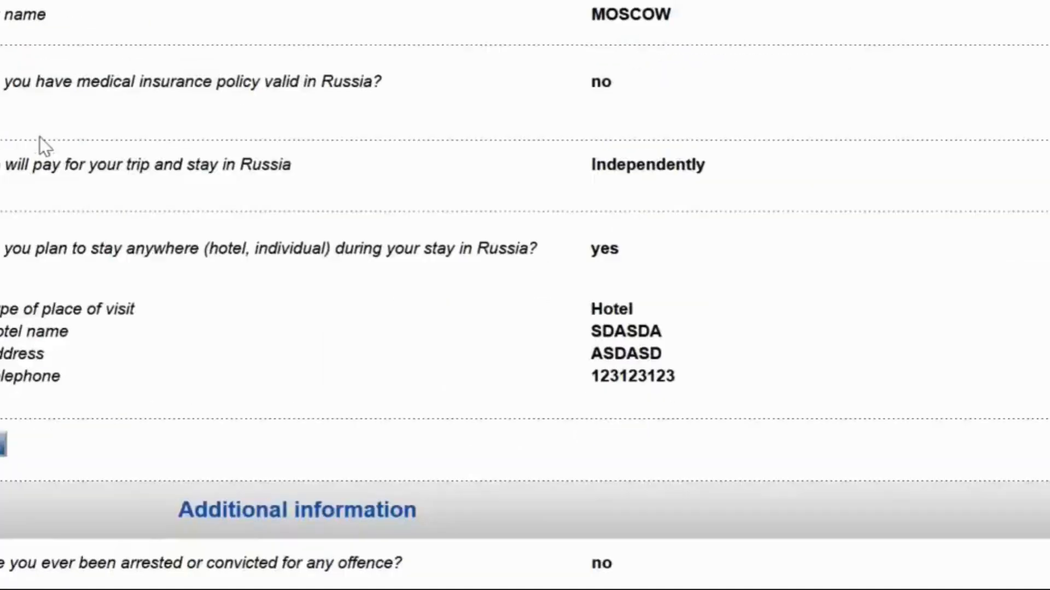
scroll(39, 137, "down", 4)
scroll(40, 137, "up", 3)
scroll(39, 136, "down", 5)
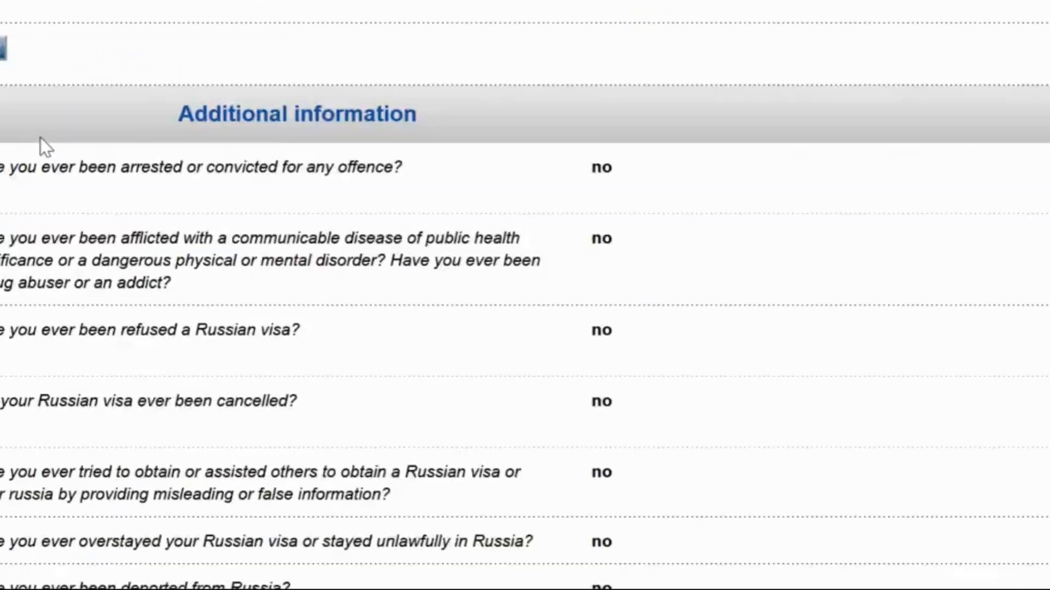
scroll(40, 138, "down", 20)
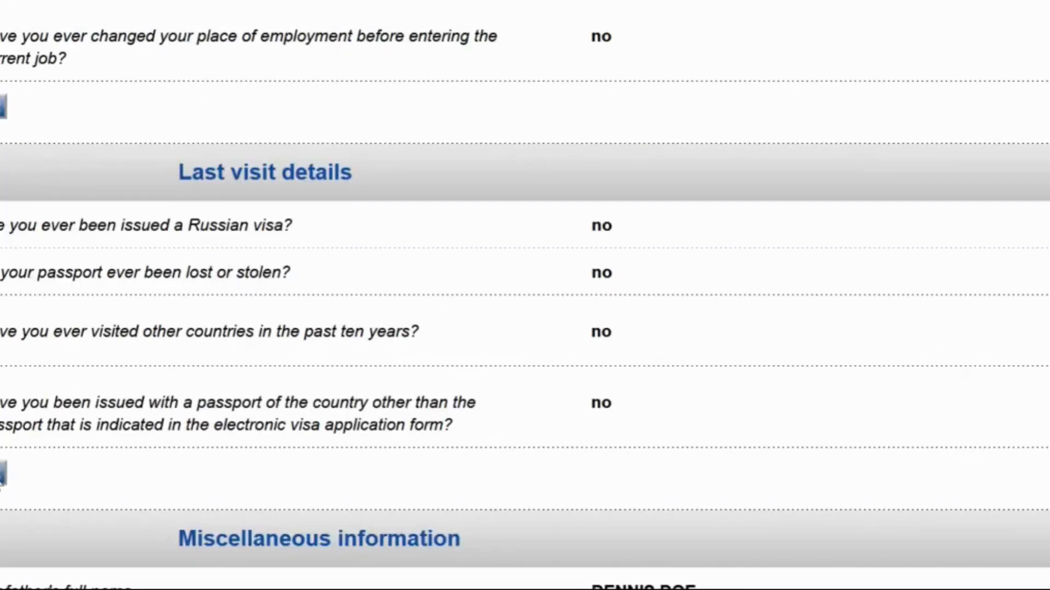
Open the Last visit details section for editing from the summary and save the completed application.
left_click(4, 473)
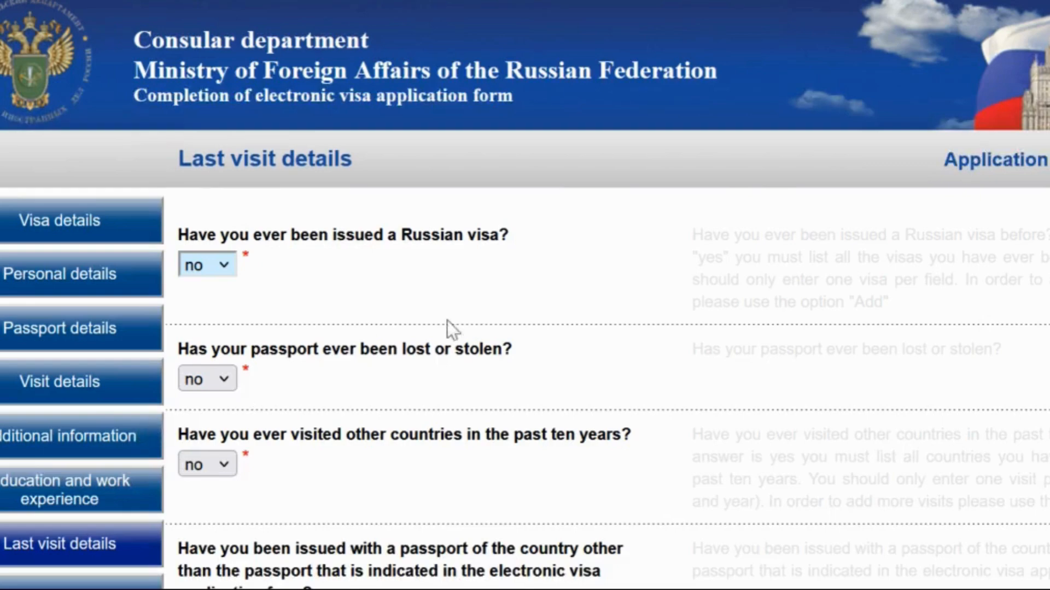
scroll(390, 432, "down", 3)
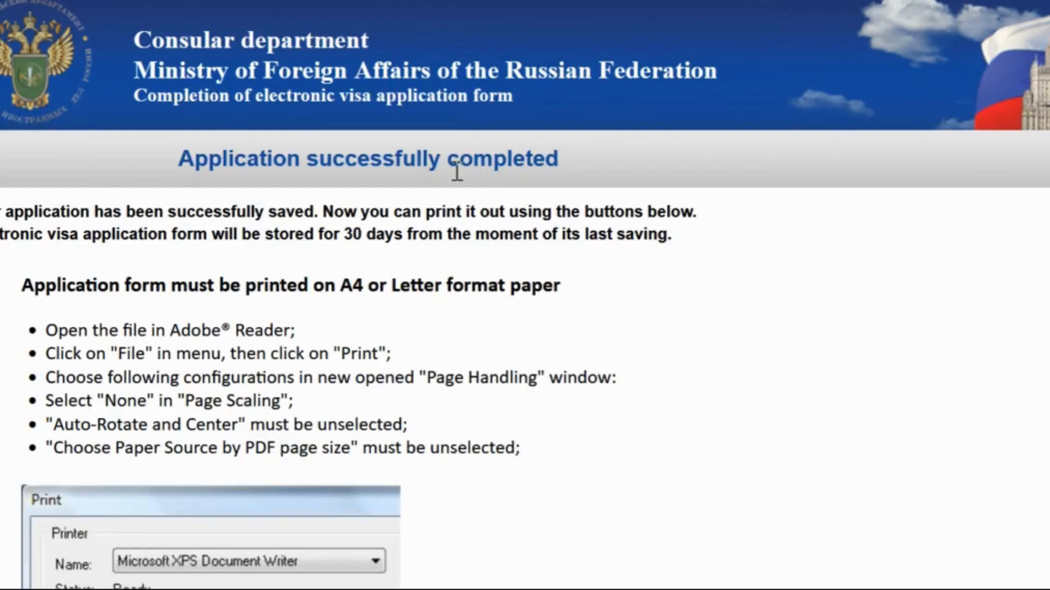
Read the printing instructions and print one copy of all pages of the application form on the HP LaserJet printer.
scroll(171, 250, "down", 3)
scroll(212, 320, "down", 2)
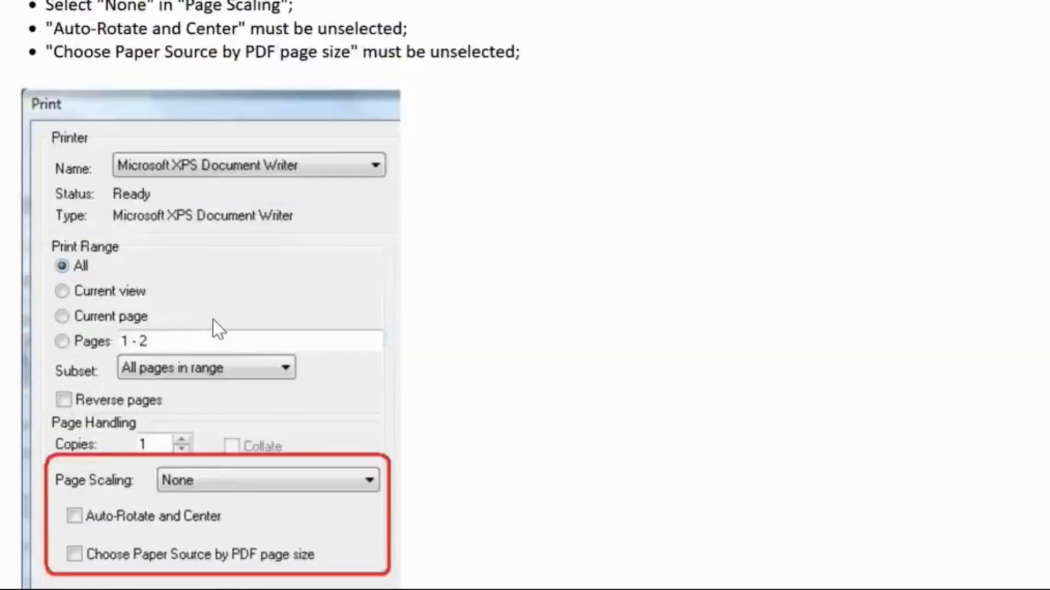
scroll(216, 324, "up", 3)
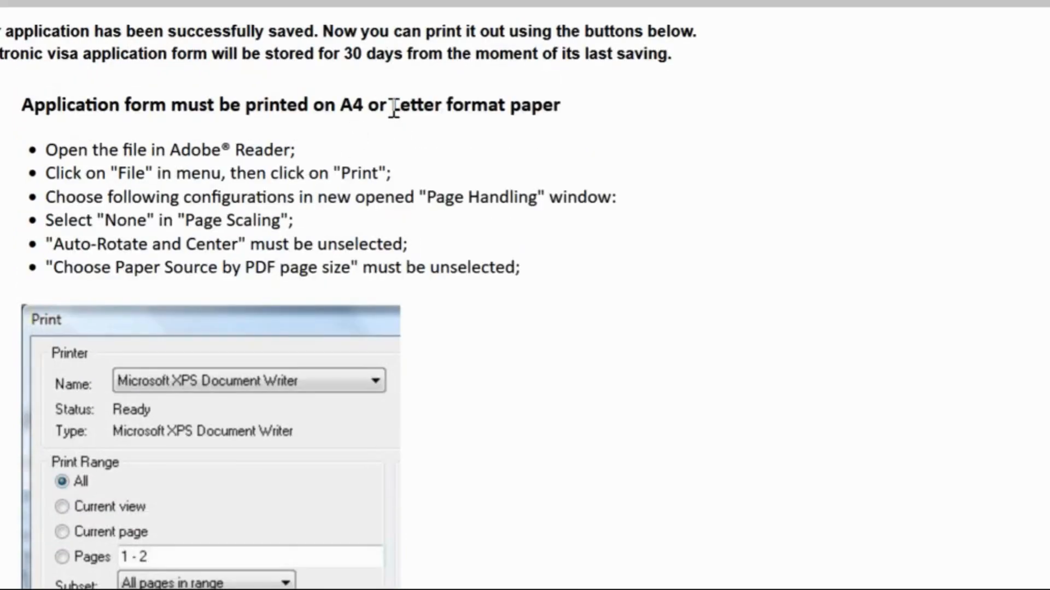
scroll(317, 219, "down", 5)
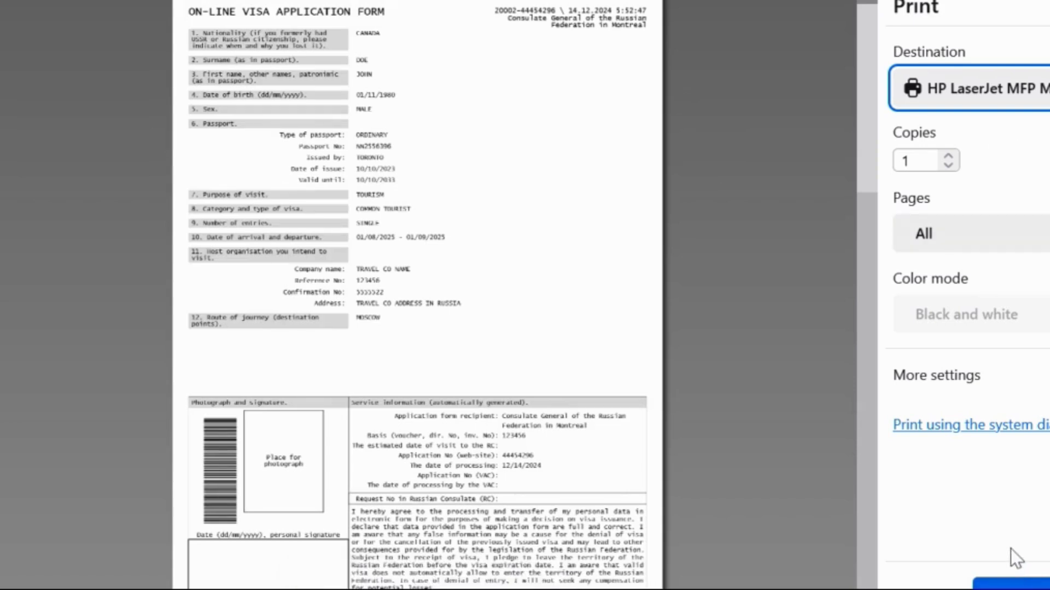
left_click(1016, 586)
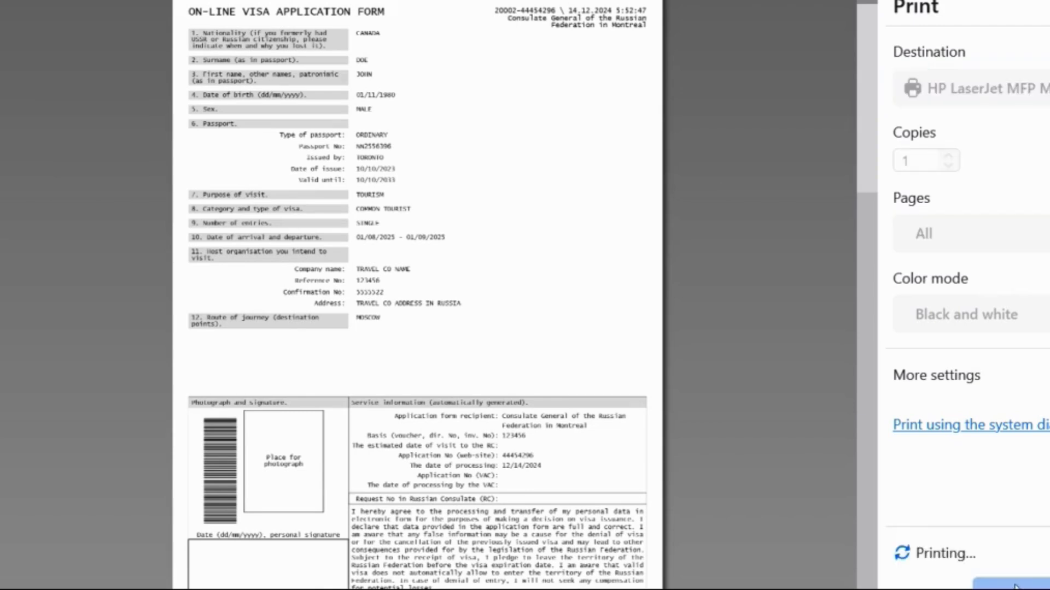